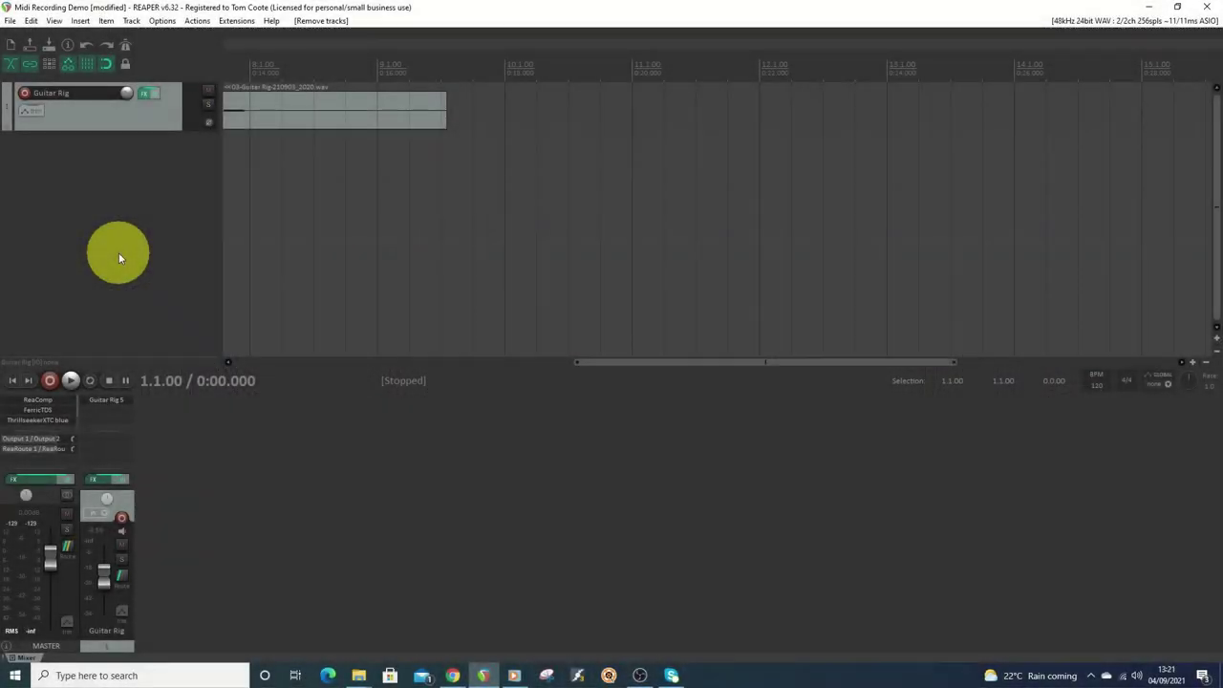
- Jump back to 1.1.00 and open the Guitar Rig track's FX chain showing Guitar Rig 5
left_click(13, 382)
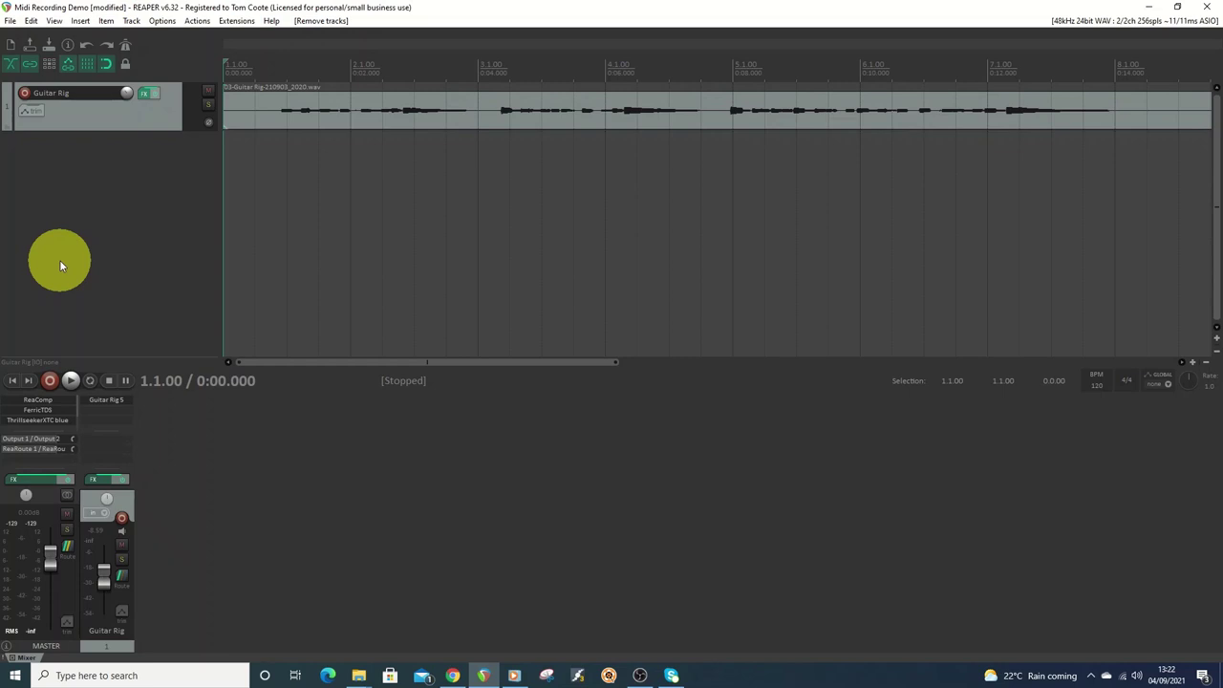
left_click(145, 93)
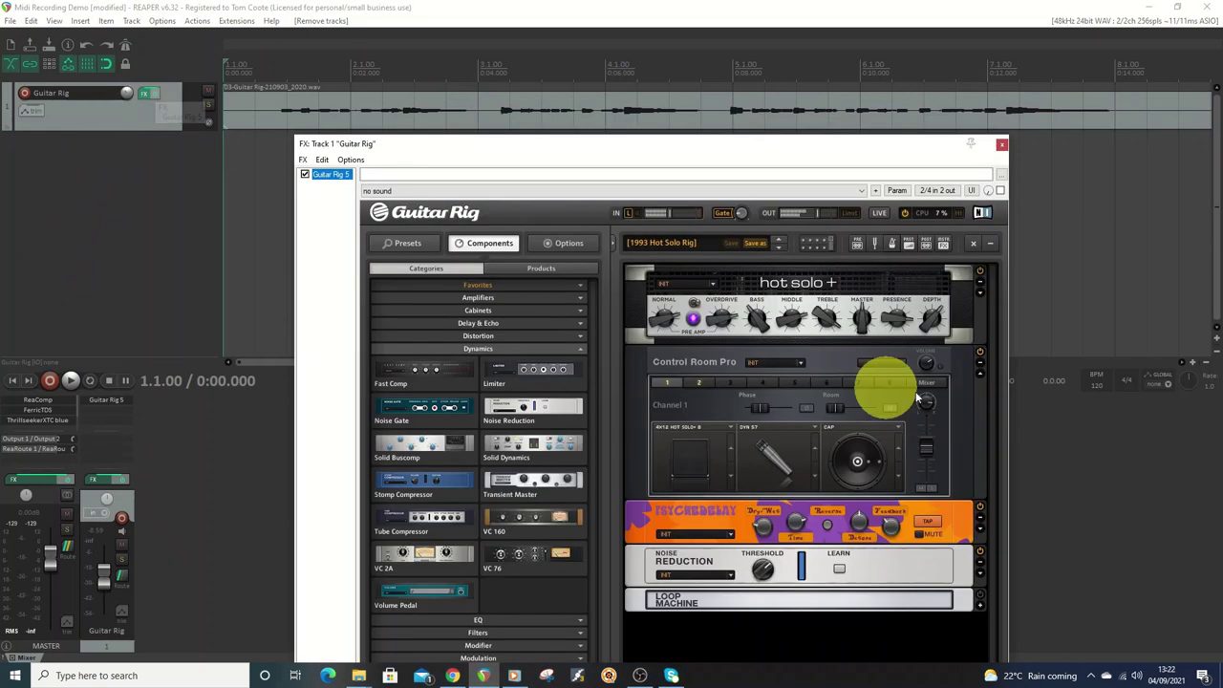
left_click(1000, 145)
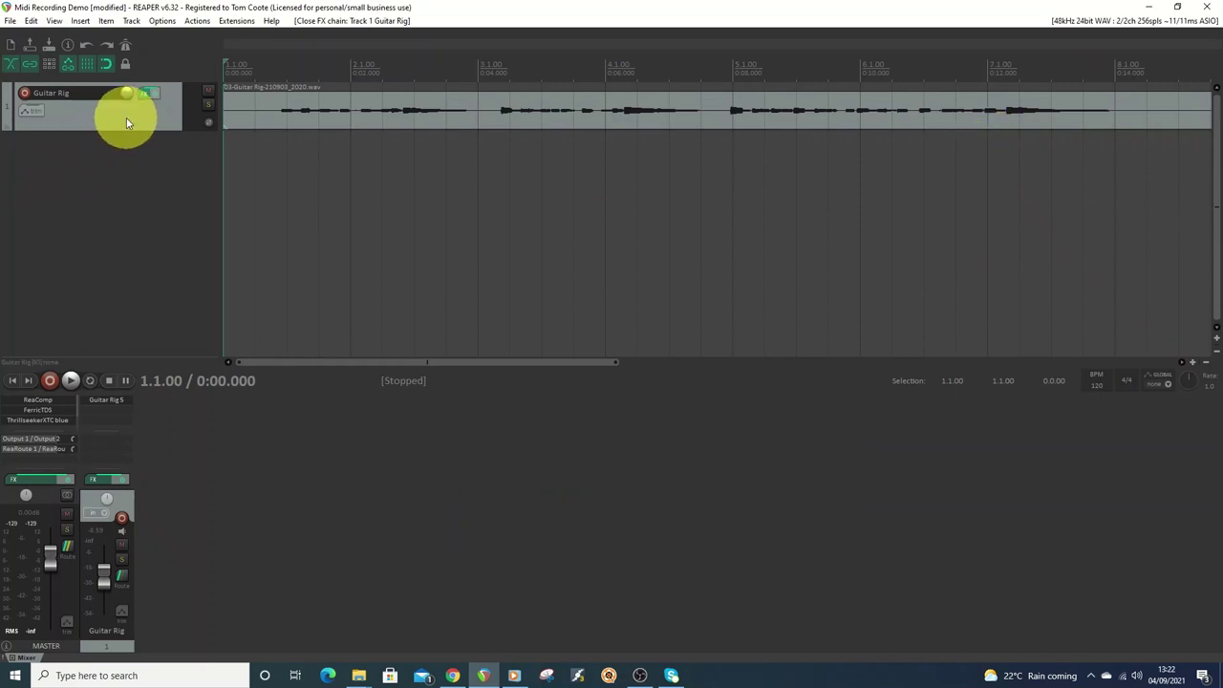
- Insert track 2 with ReaTune and enable 'Send MIDI events when pitch changes'
right_click(34, 170)
left_click(82, 170)
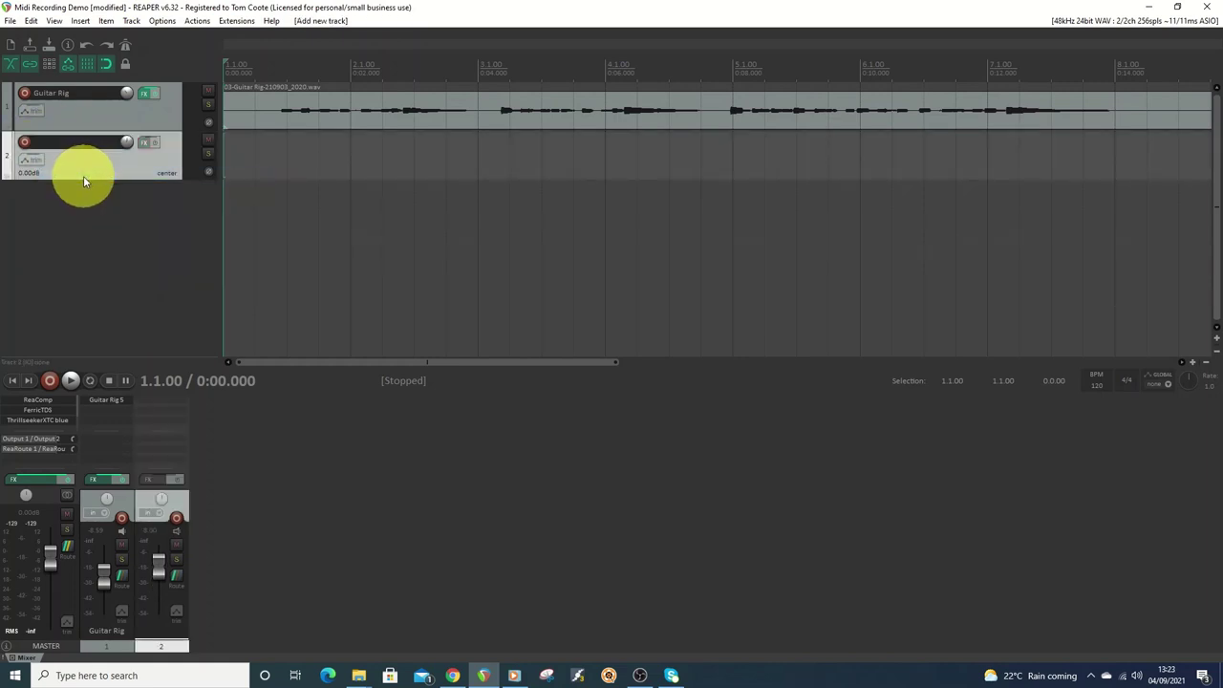
left_click(145, 142)
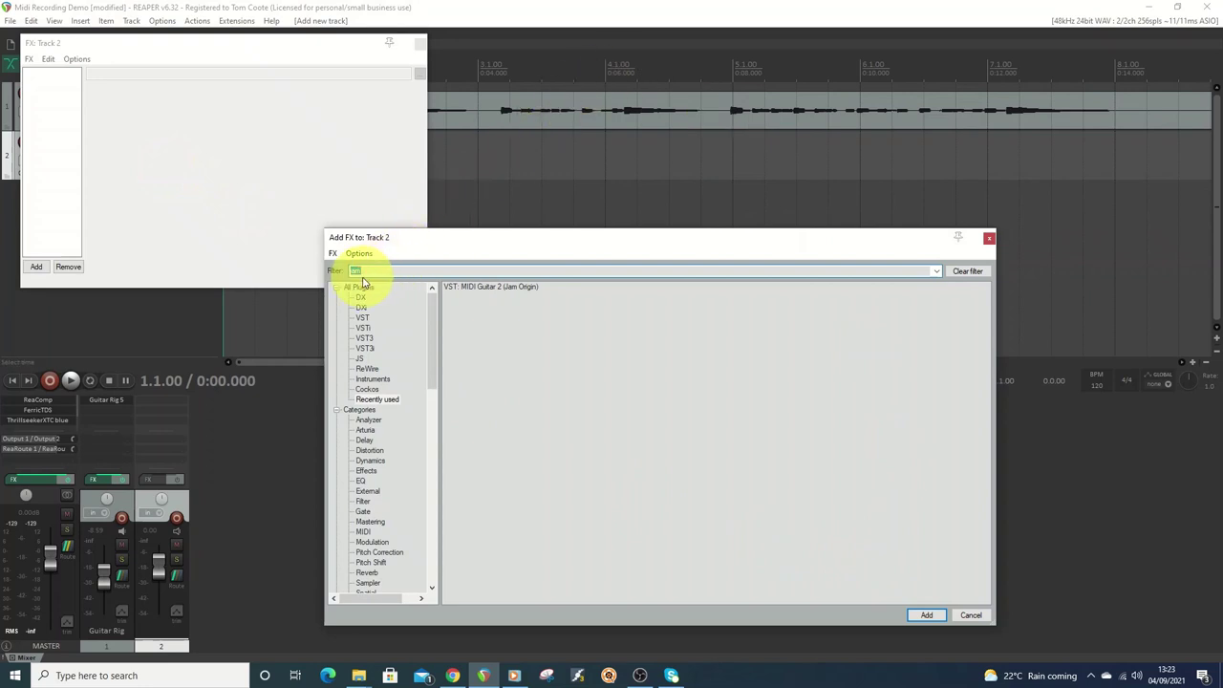
type("reatu")
double_click(472, 289)
left_click_drag(243, 57, 547, 157)
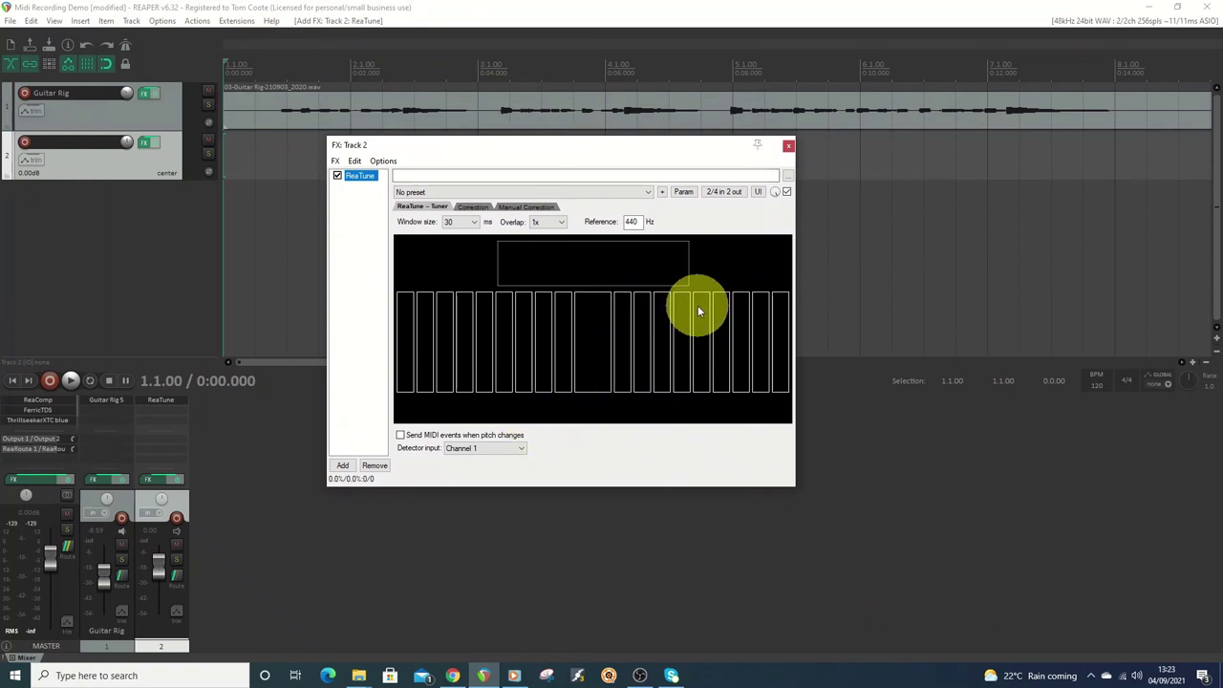
left_click(401, 438)
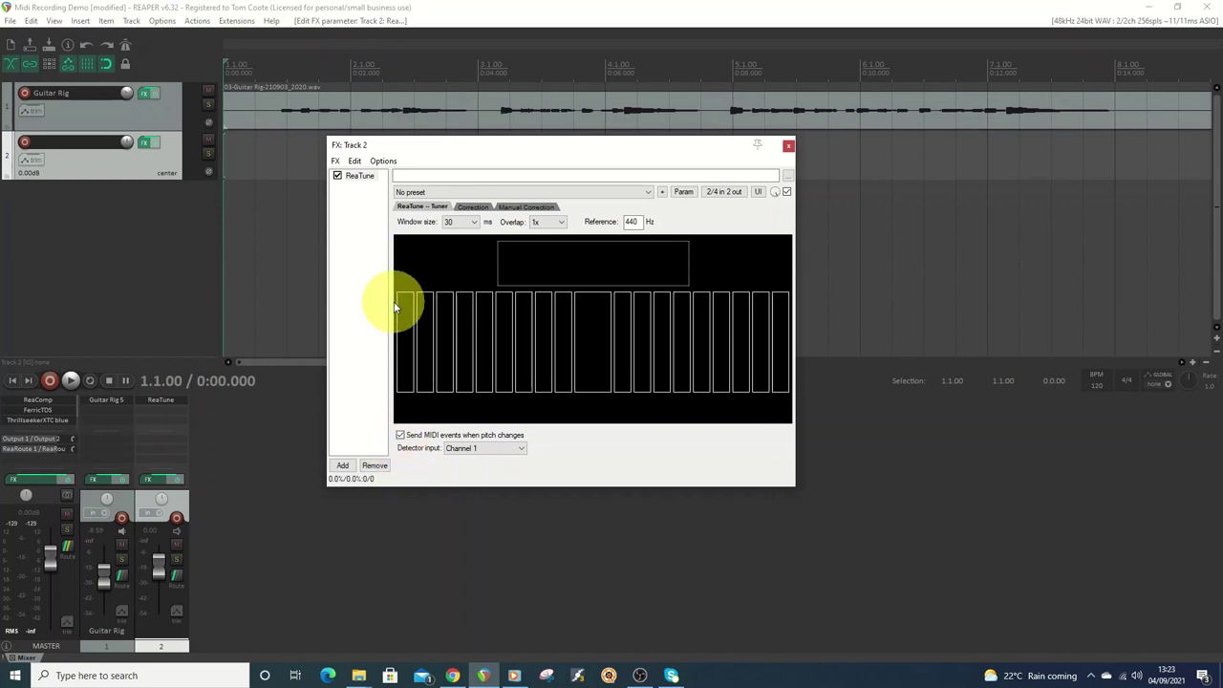
- Add the VST3i Vital synth to track 2 after ReaTune
left_click(342, 467)
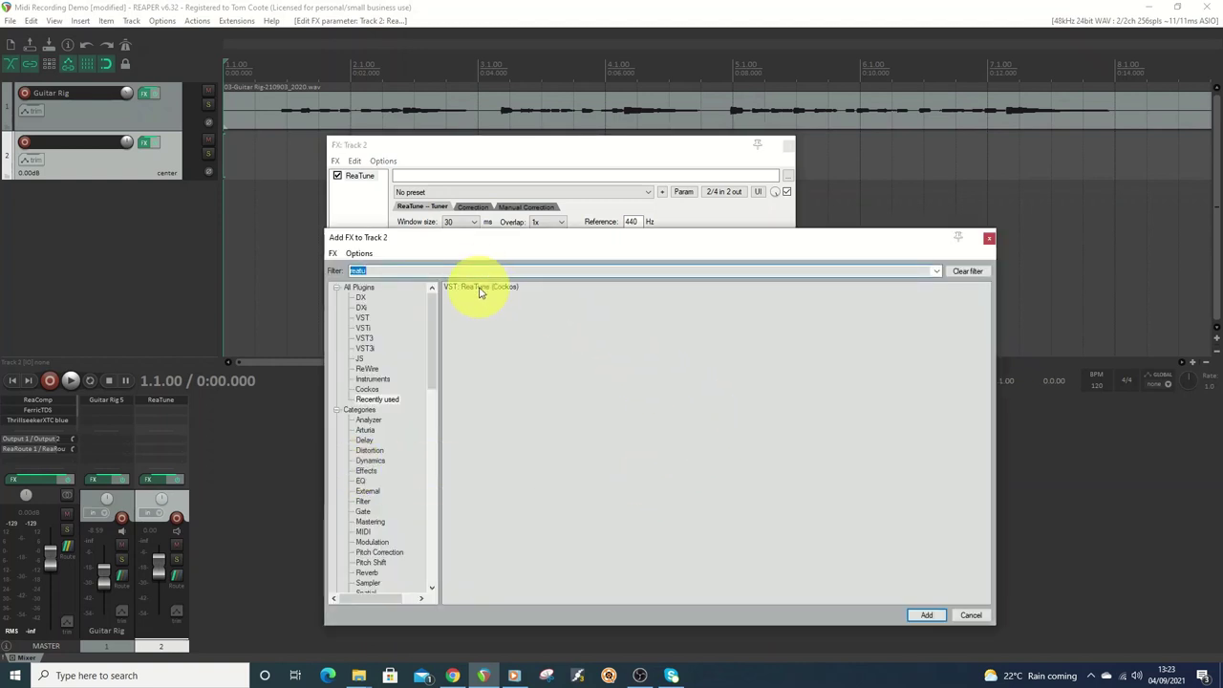
type("vital")
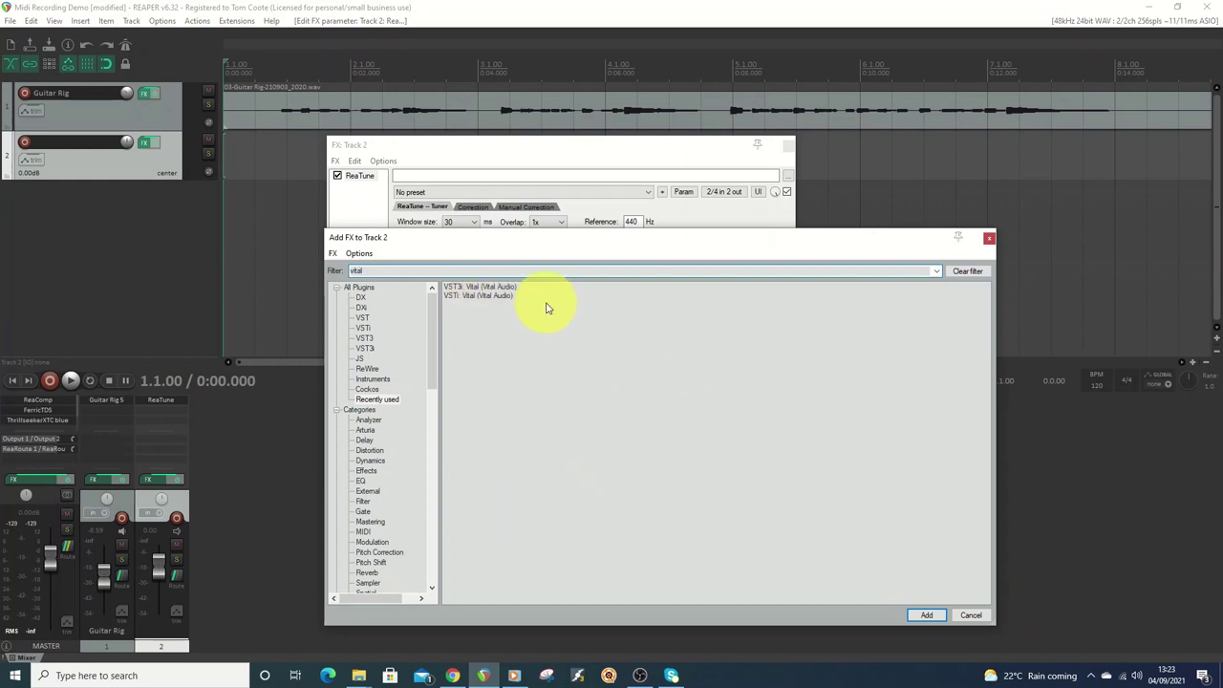
left_click(489, 288)
double_click(487, 286)
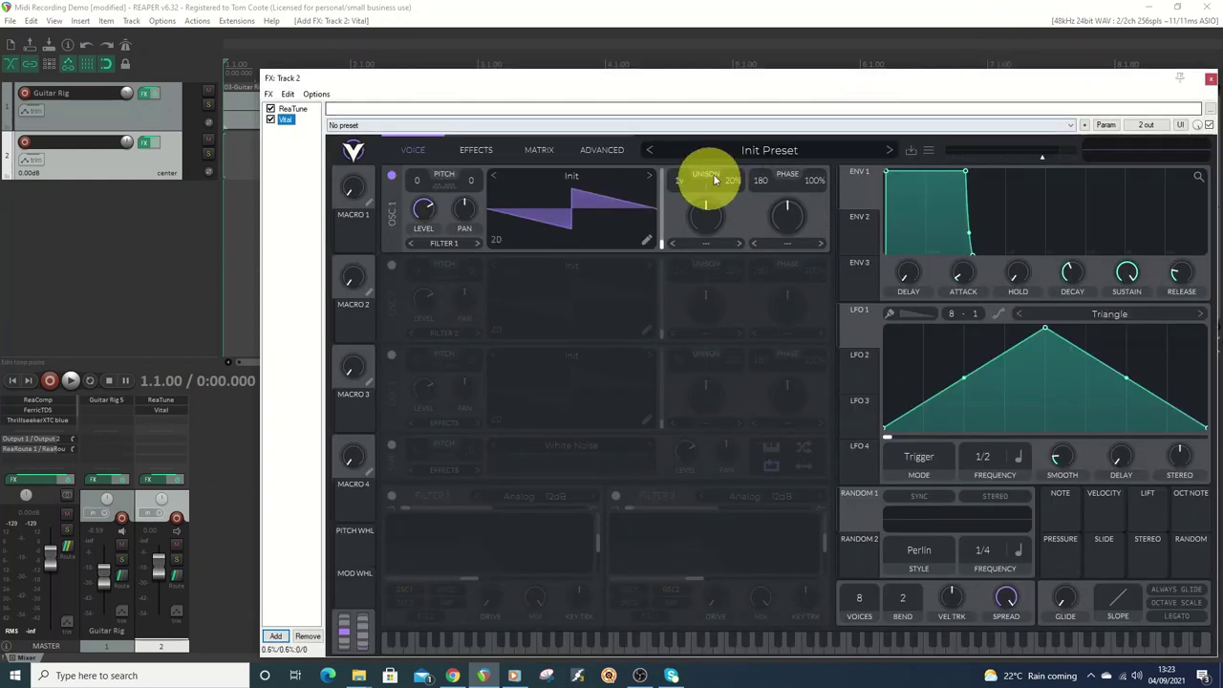
- Load Vital's Trilogy preset from the Favorites list in its preset browser
left_click(749, 151)
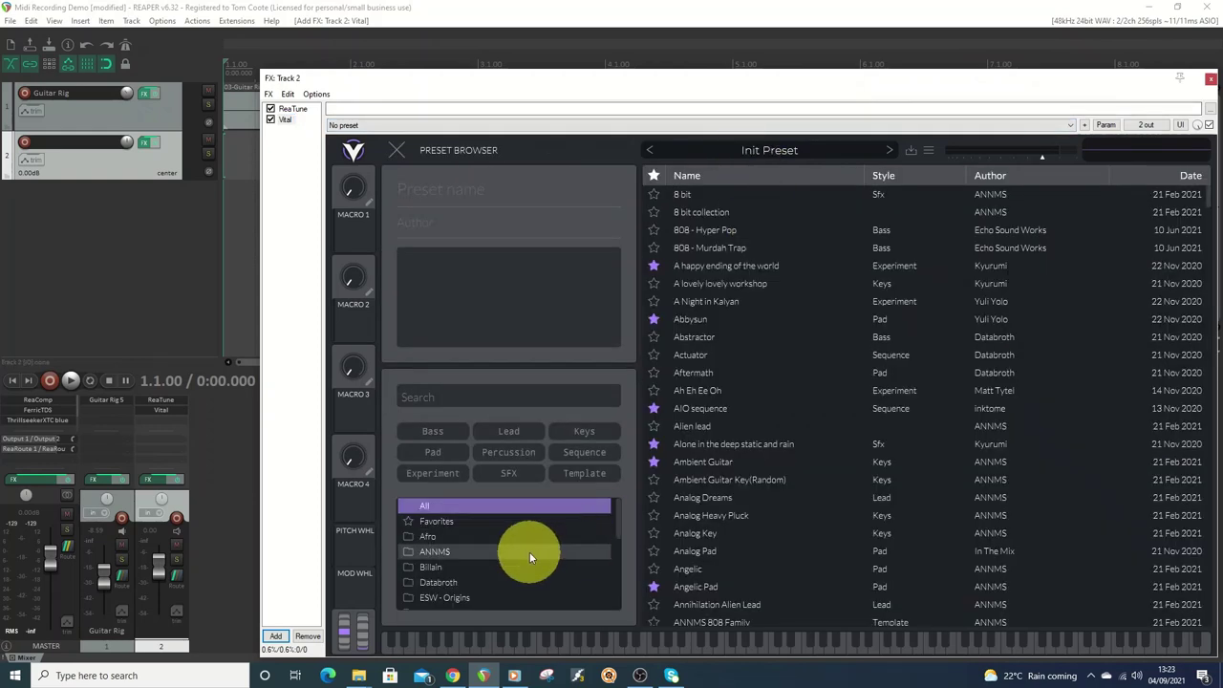
left_click(441, 522)
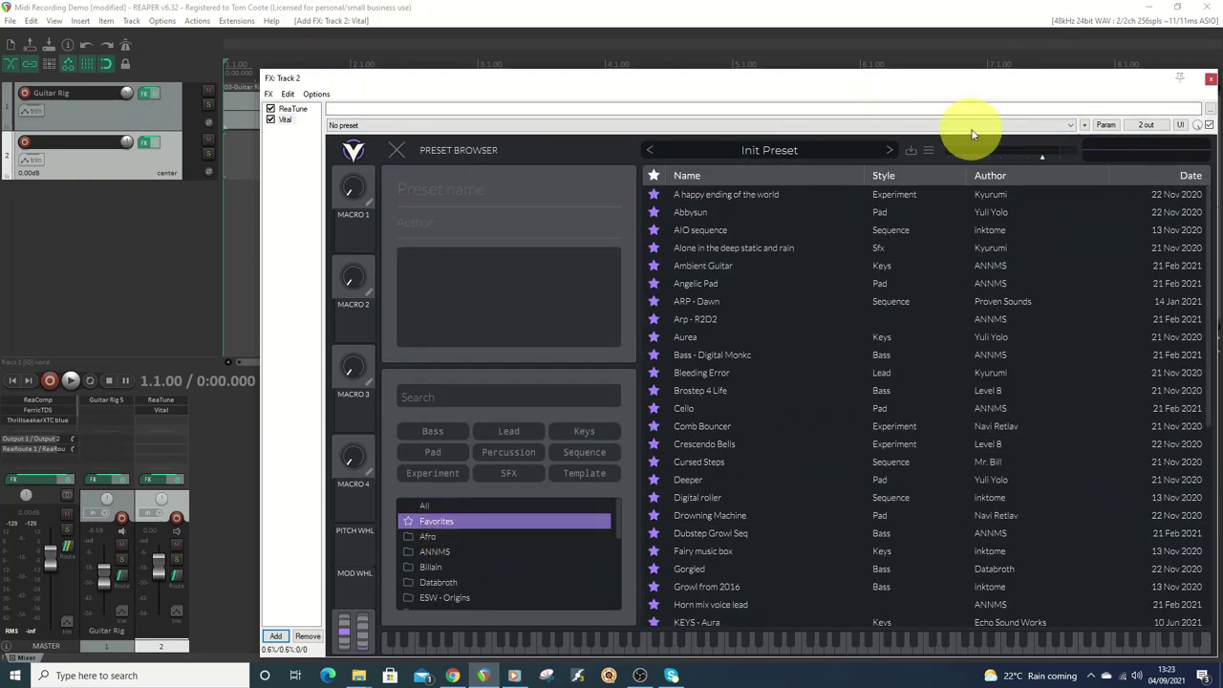
left_click(887, 176)
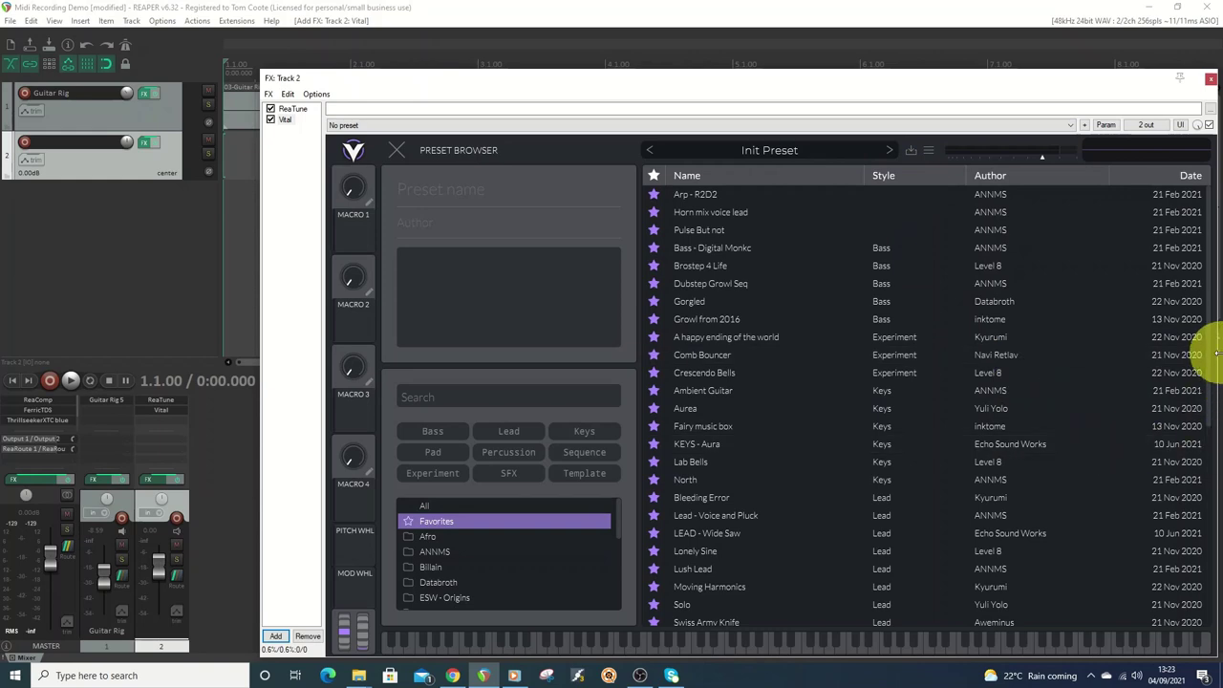
left_click_drag(1212, 360, 1215, 488)
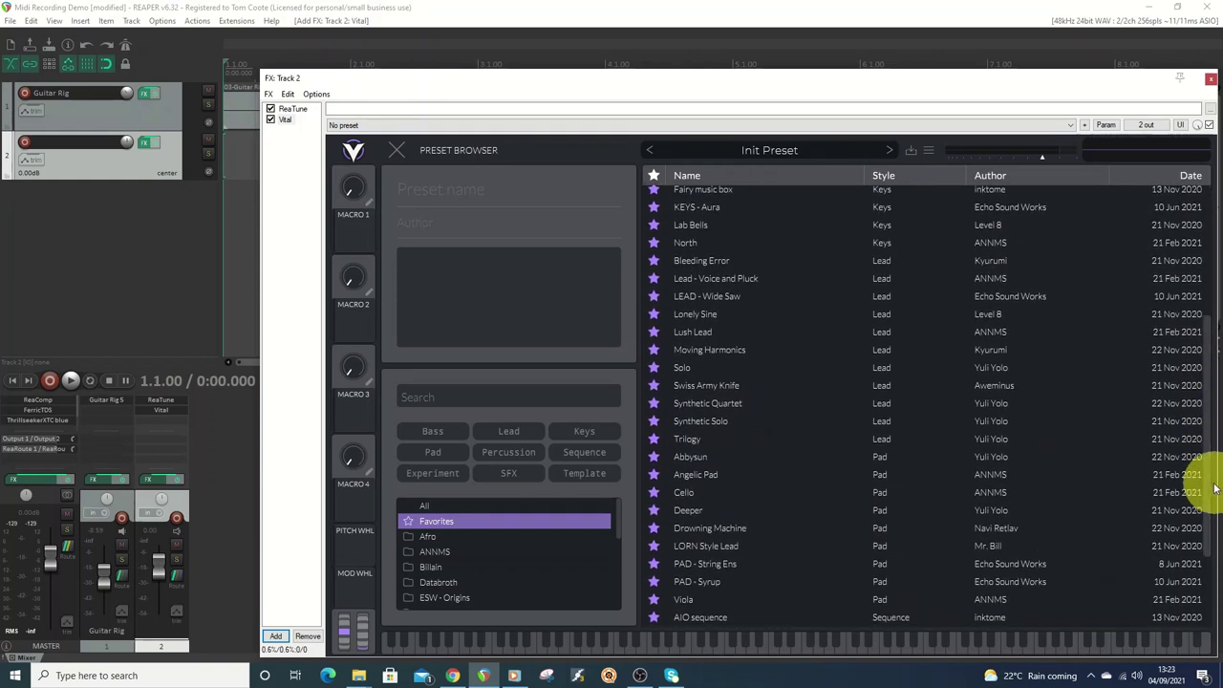
left_click(884, 441)
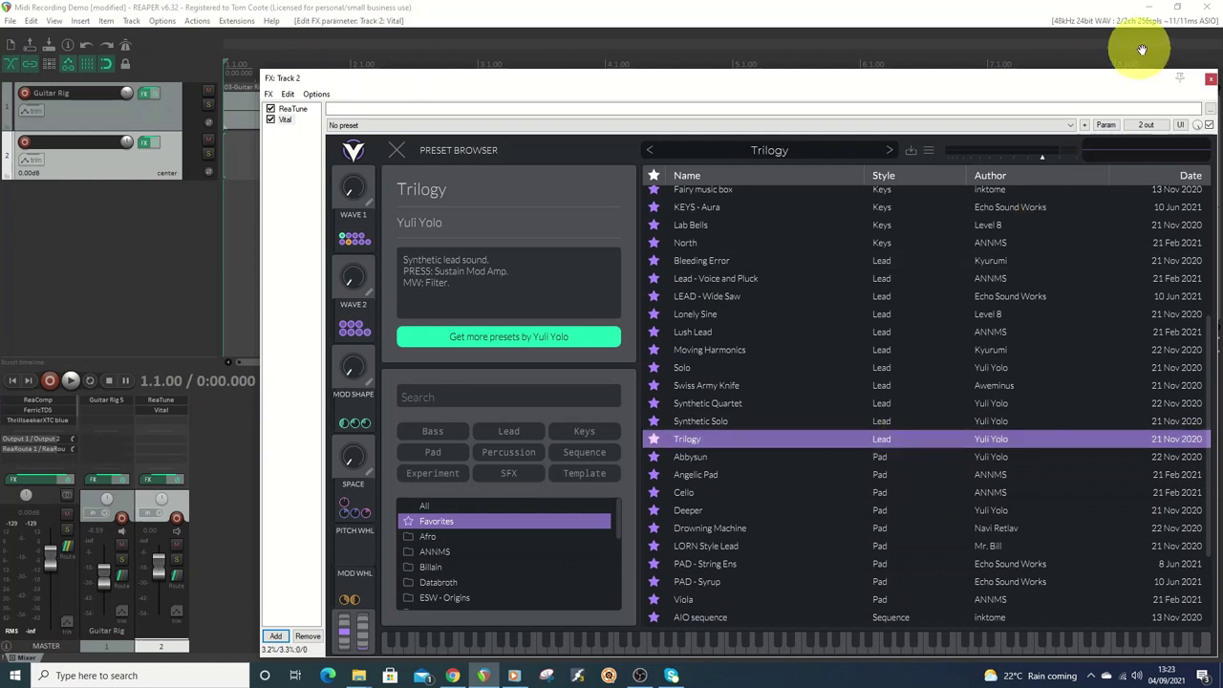
- Duplicate track 2 into a new third track
left_click(1210, 82)
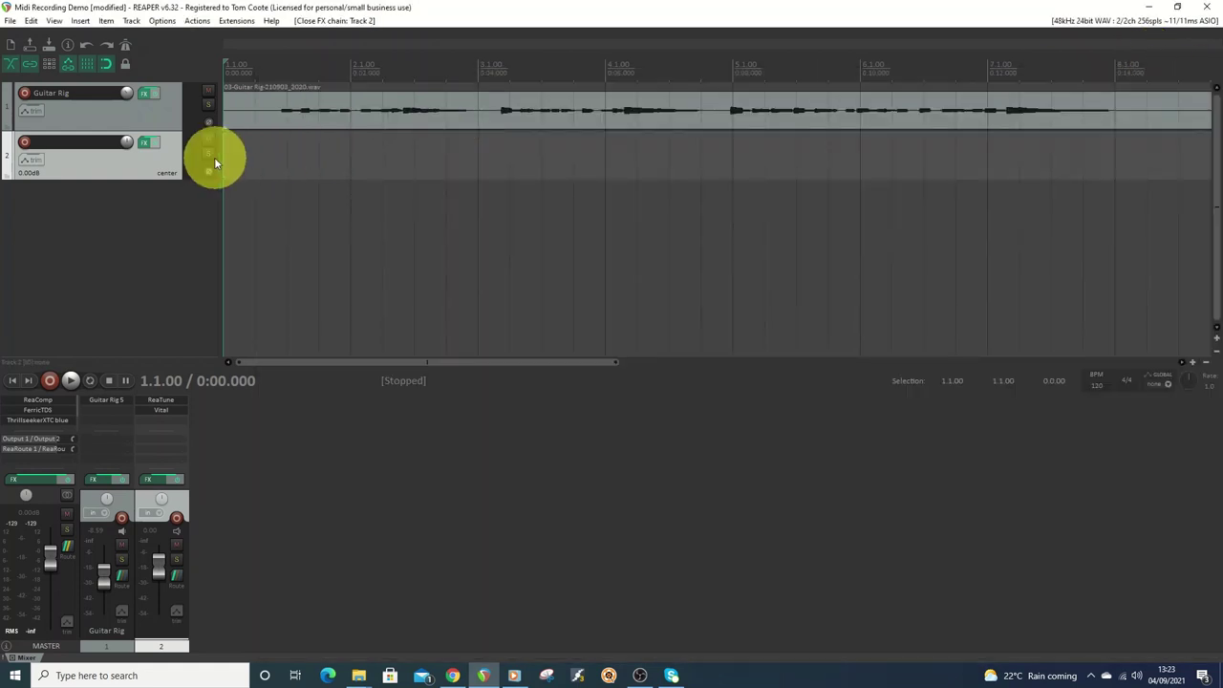
right_click(82, 176)
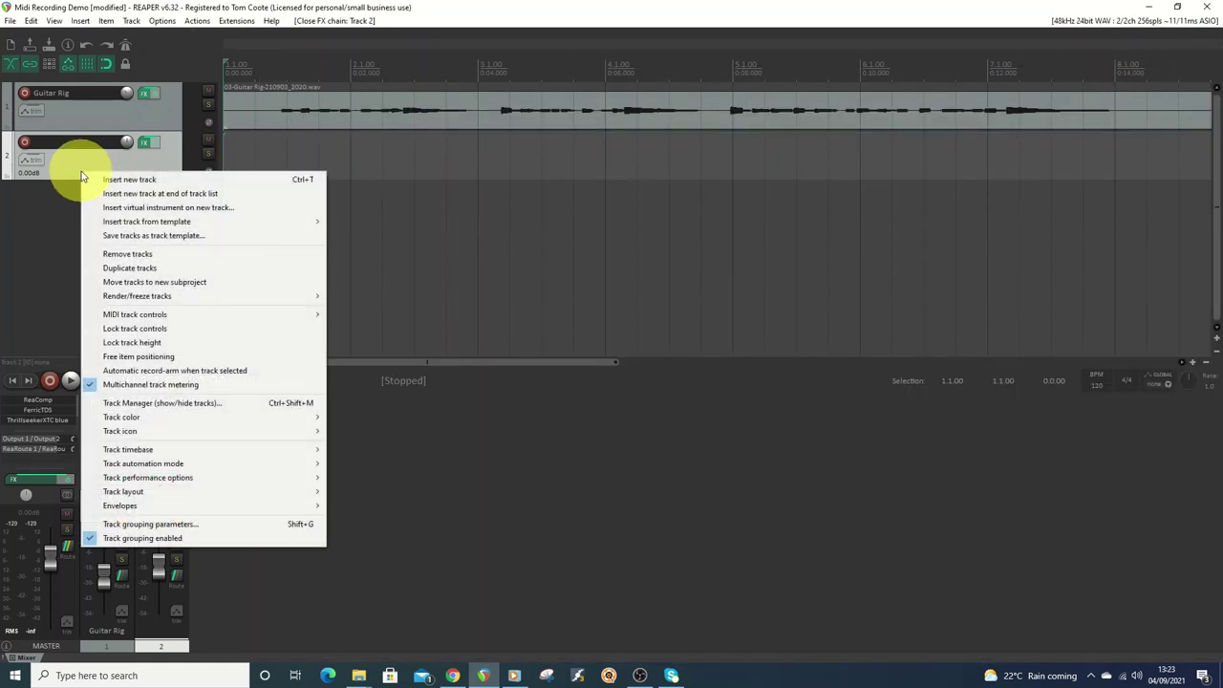
left_click(126, 267)
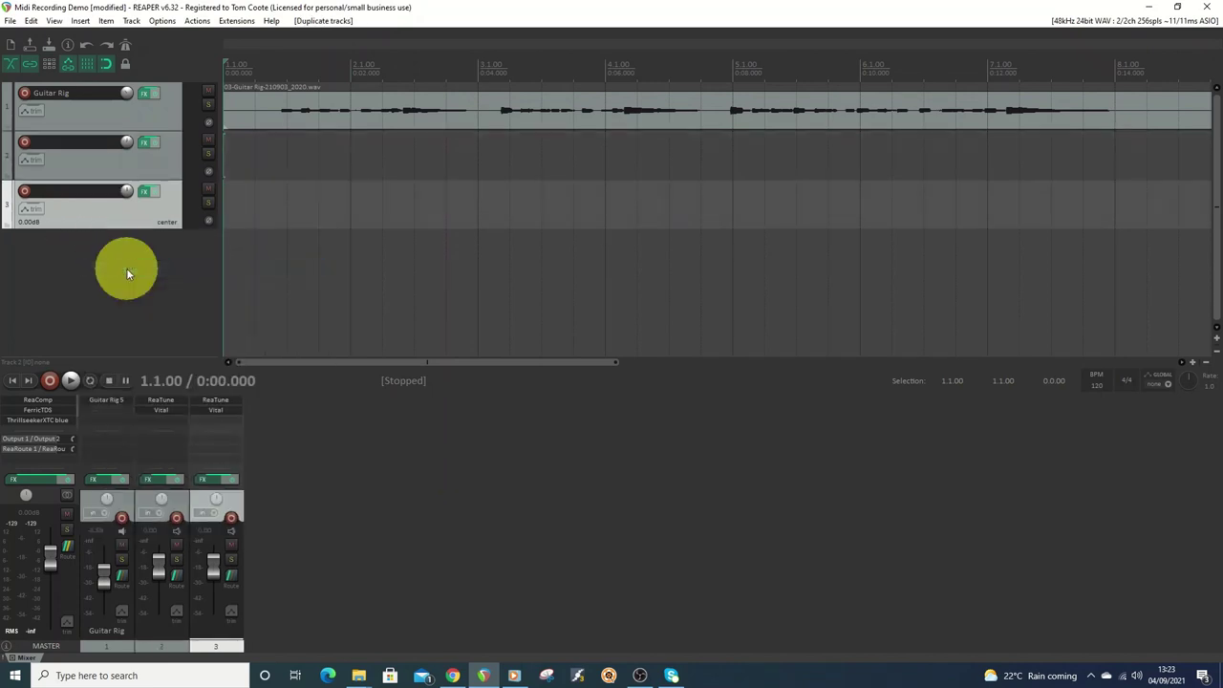
- Name track 2 'Guitar FX' and track 3 'Guitar DI'
double_click(74, 143)
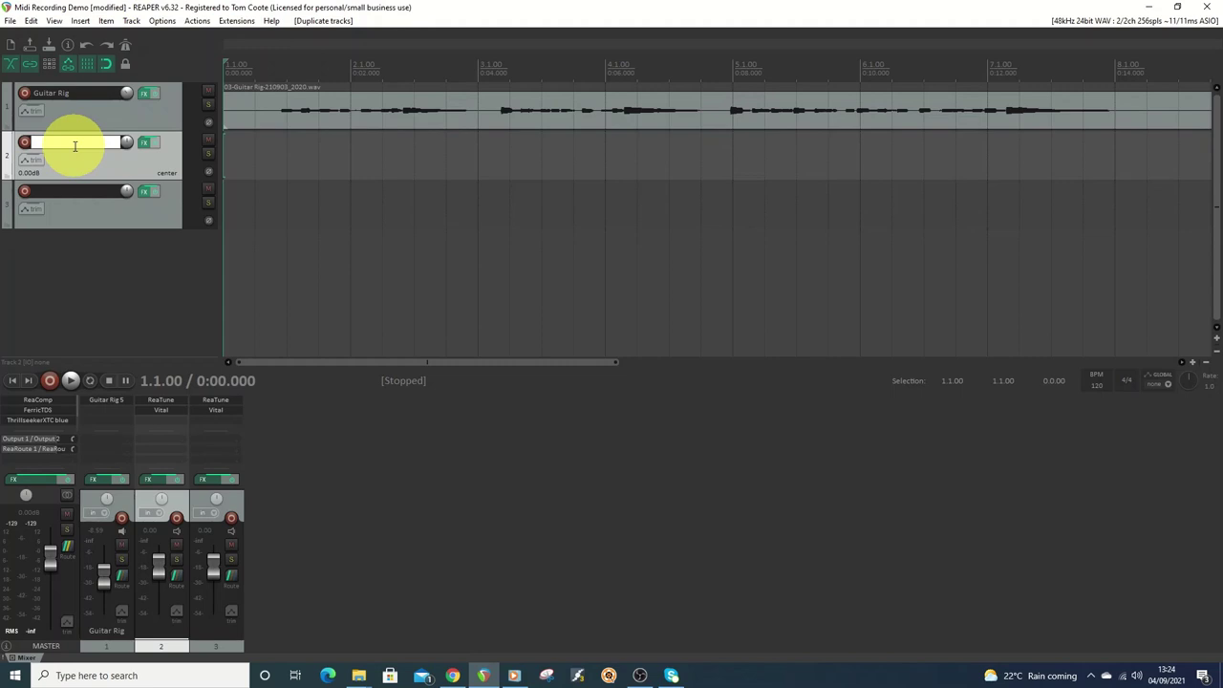
type("Guitar FX")
double_click(48, 191)
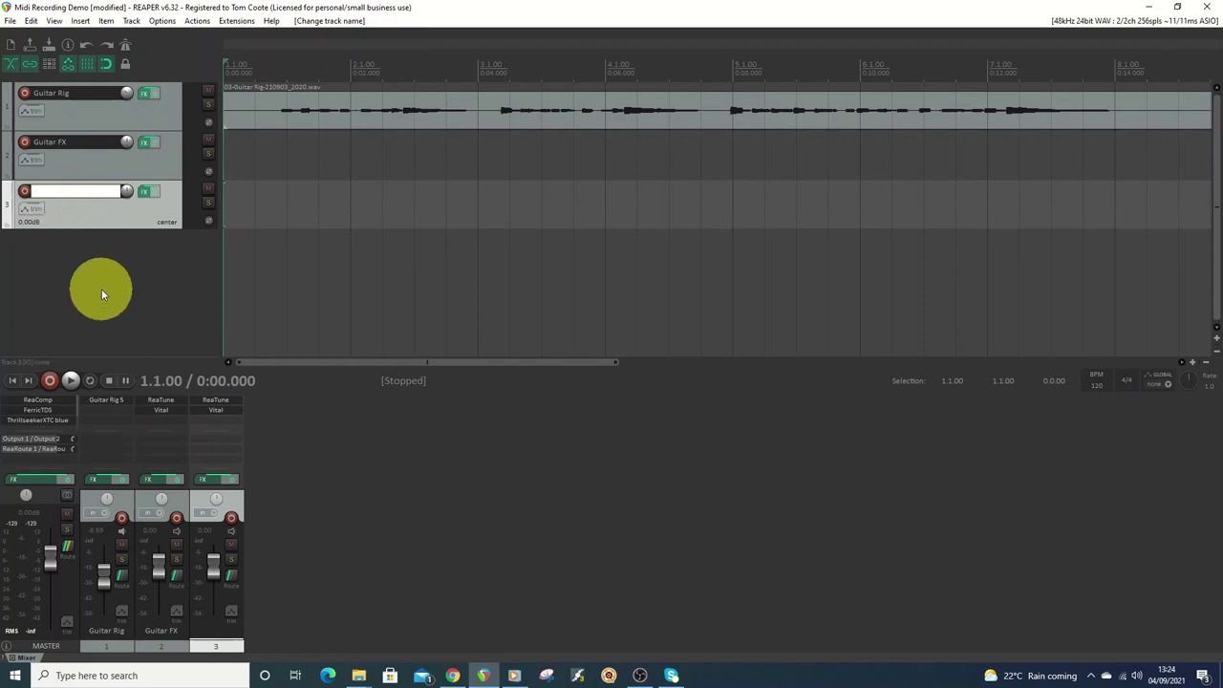
type("Guitar DI")
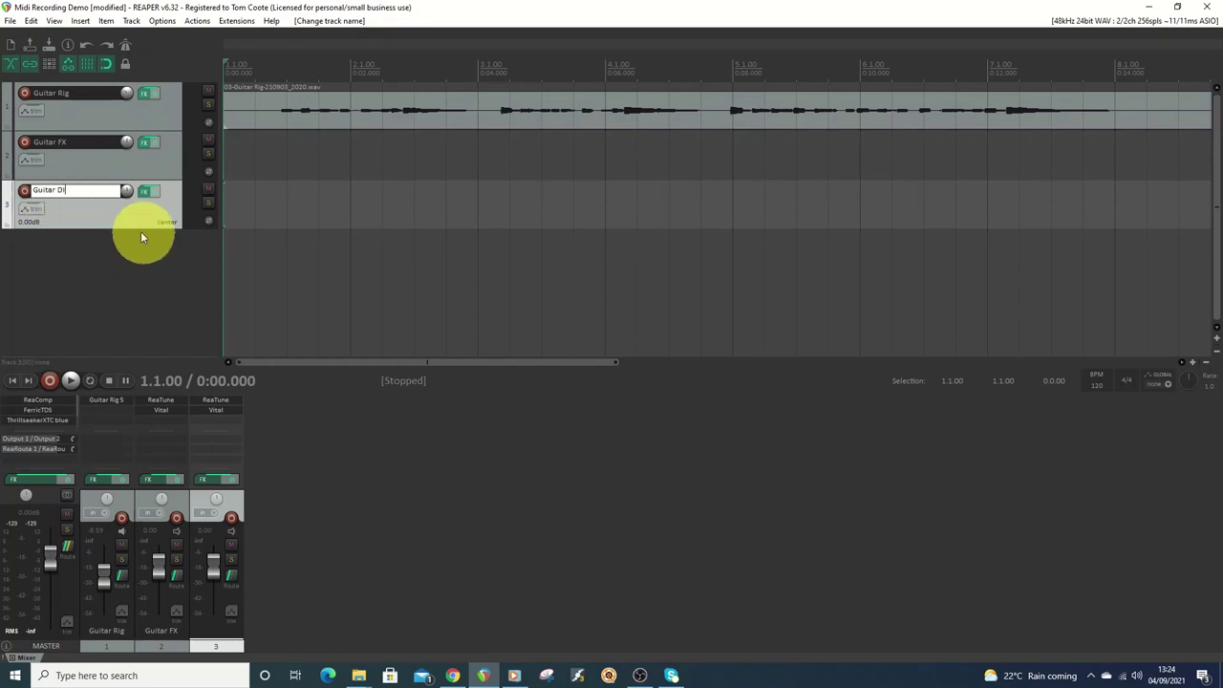
left_click(102, 269)
- Set Guitar FX and Guitar DI's record mode to Record: output (MIDI)
right_click(26, 143)
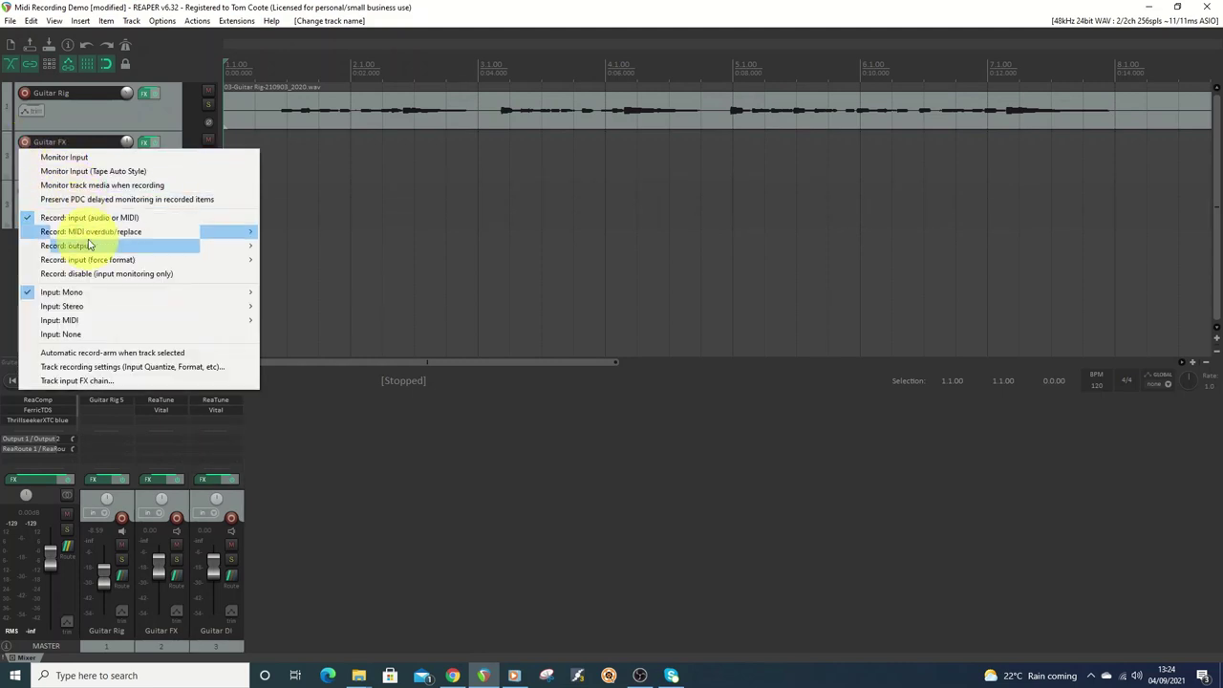
mouse_move(105, 246)
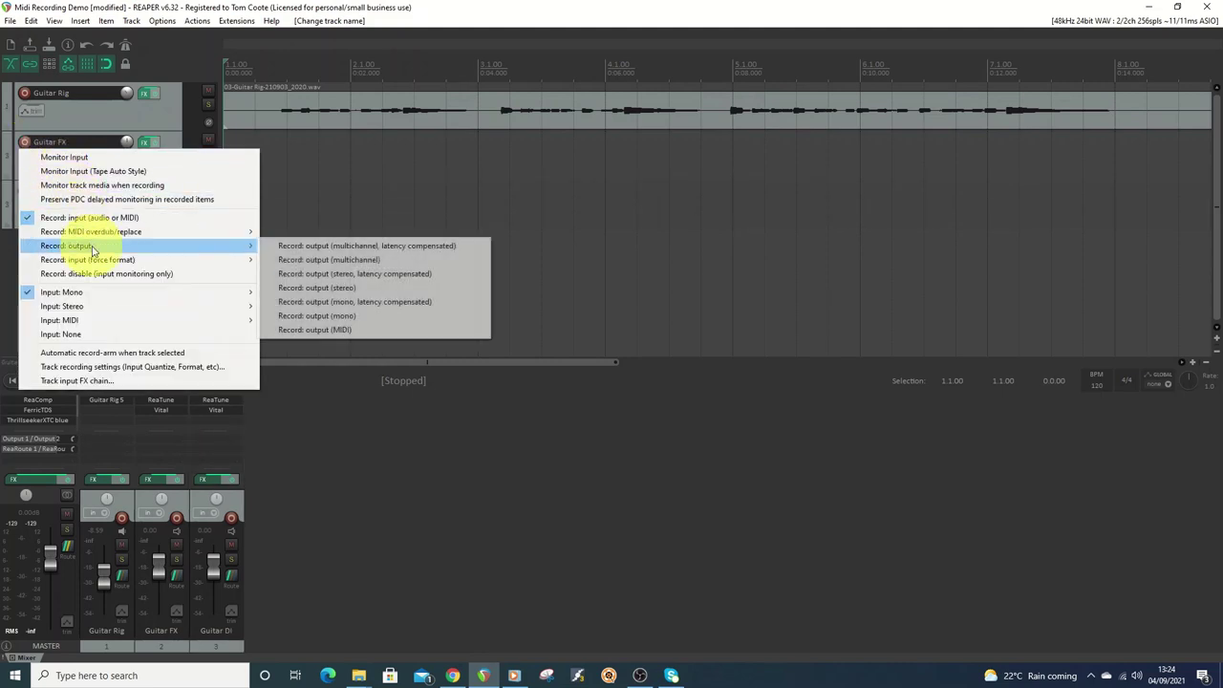
left_click(318, 331)
right_click(26, 191)
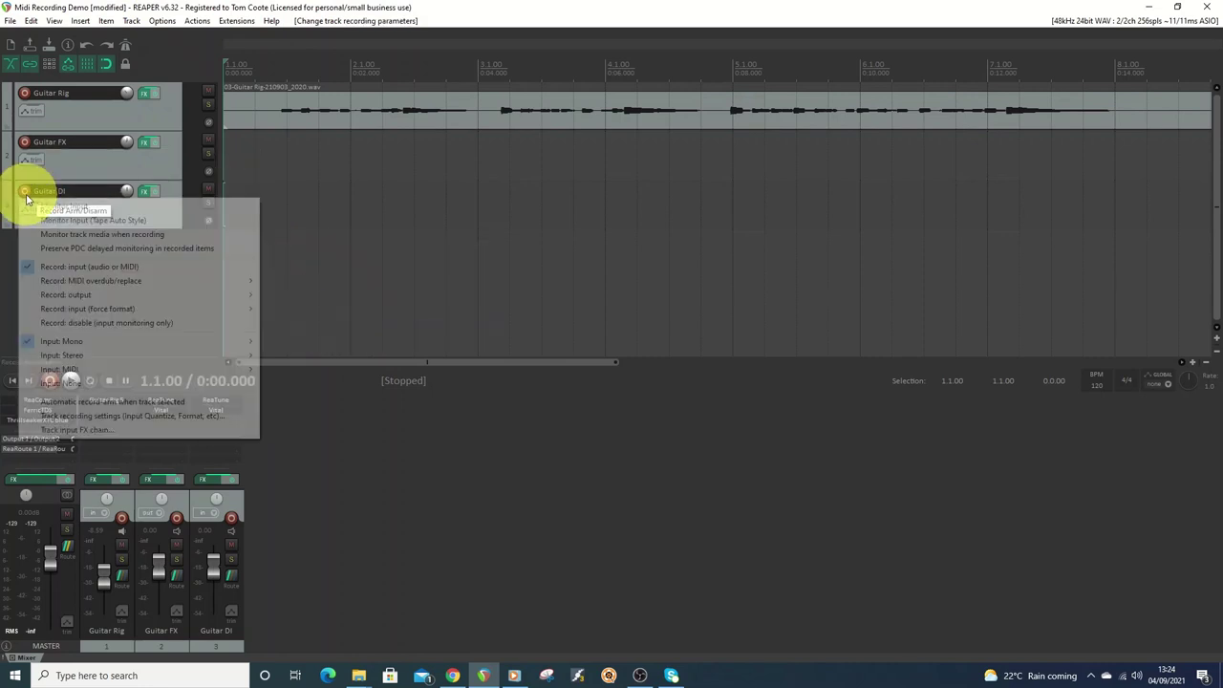
mouse_move(213, 294)
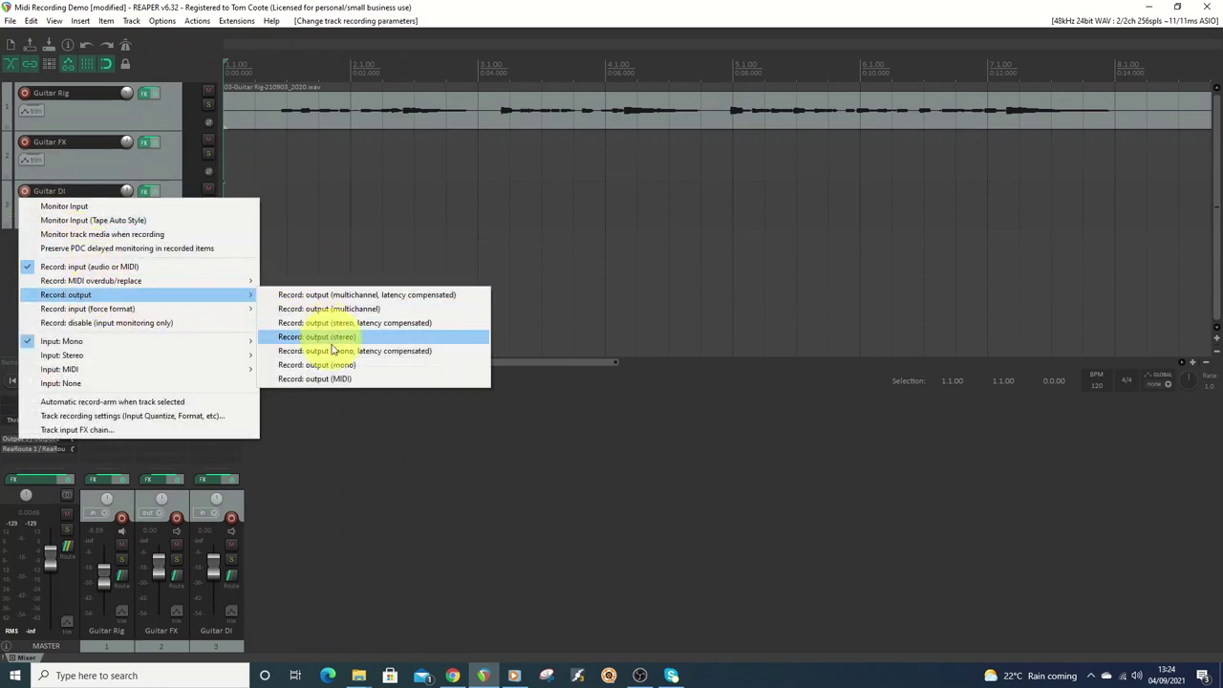
left_click(330, 376)
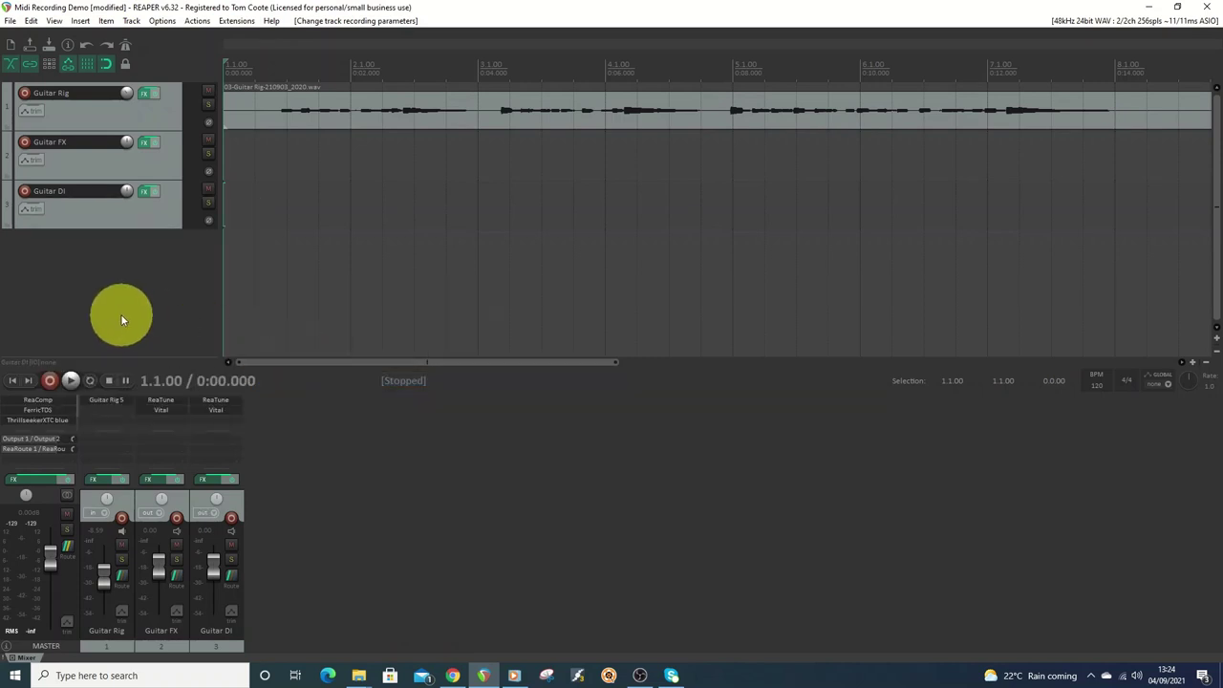
left_click(57, 105)
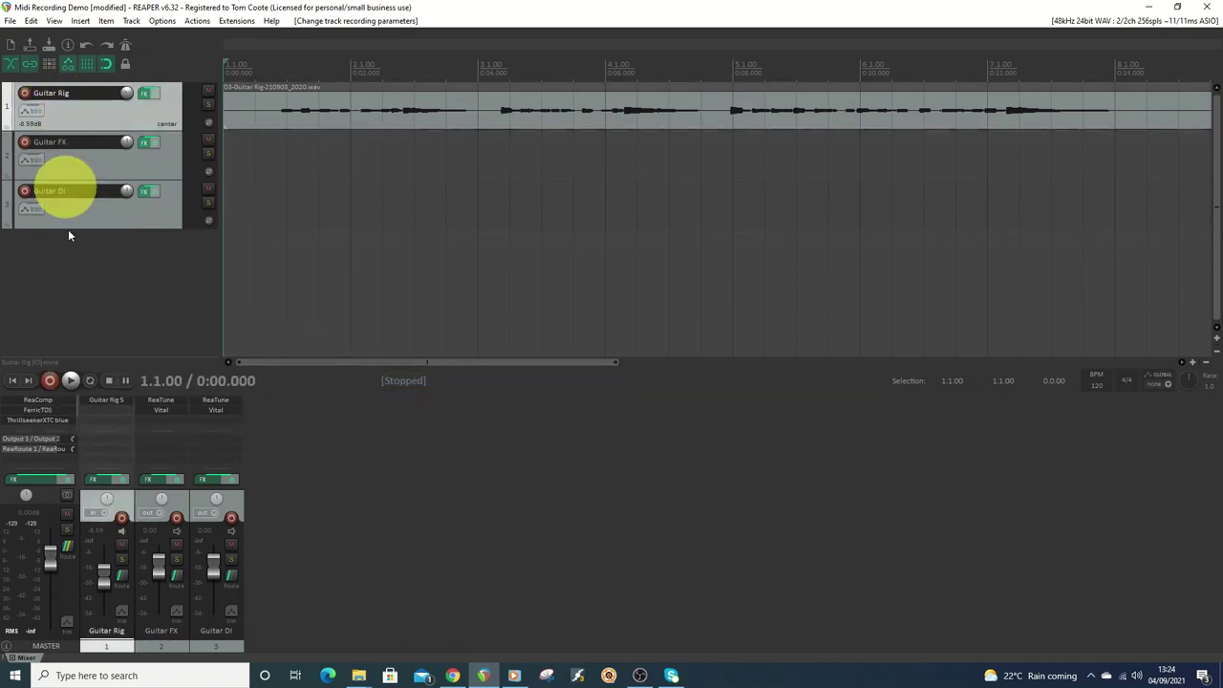
- Add sends from the Guitar Rig track to Guitar FX and Guitar DI in its routing window
left_click(120, 576)
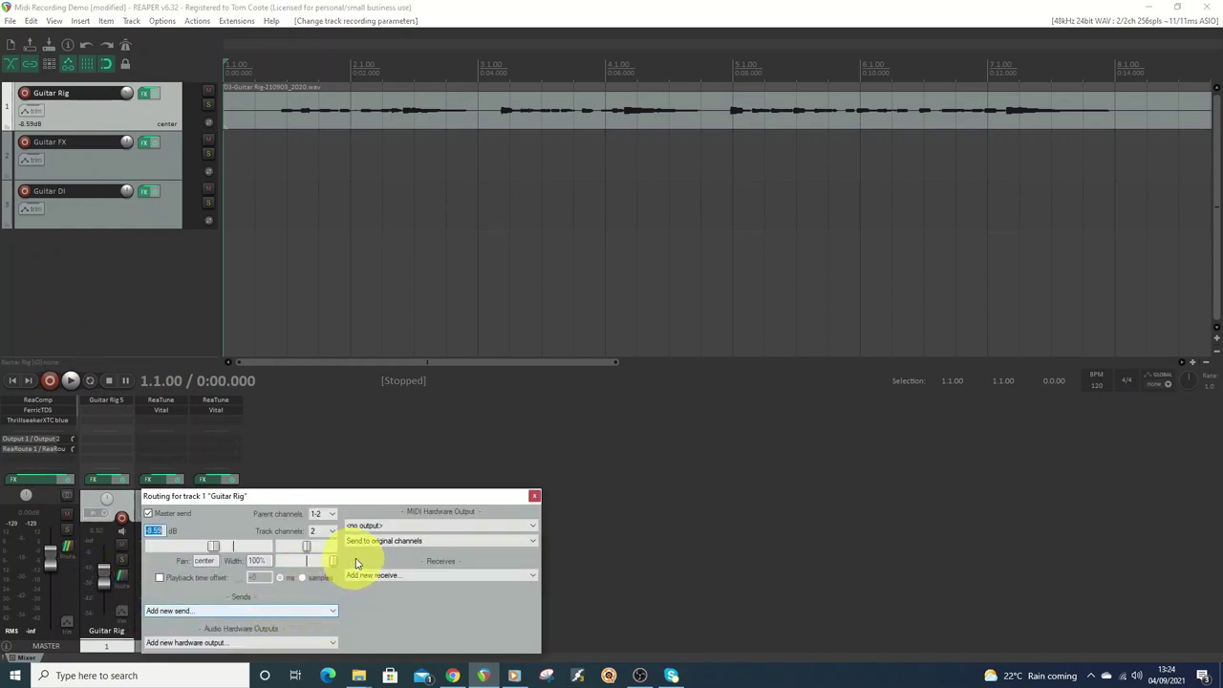
left_click_drag(363, 495, 504, 241)
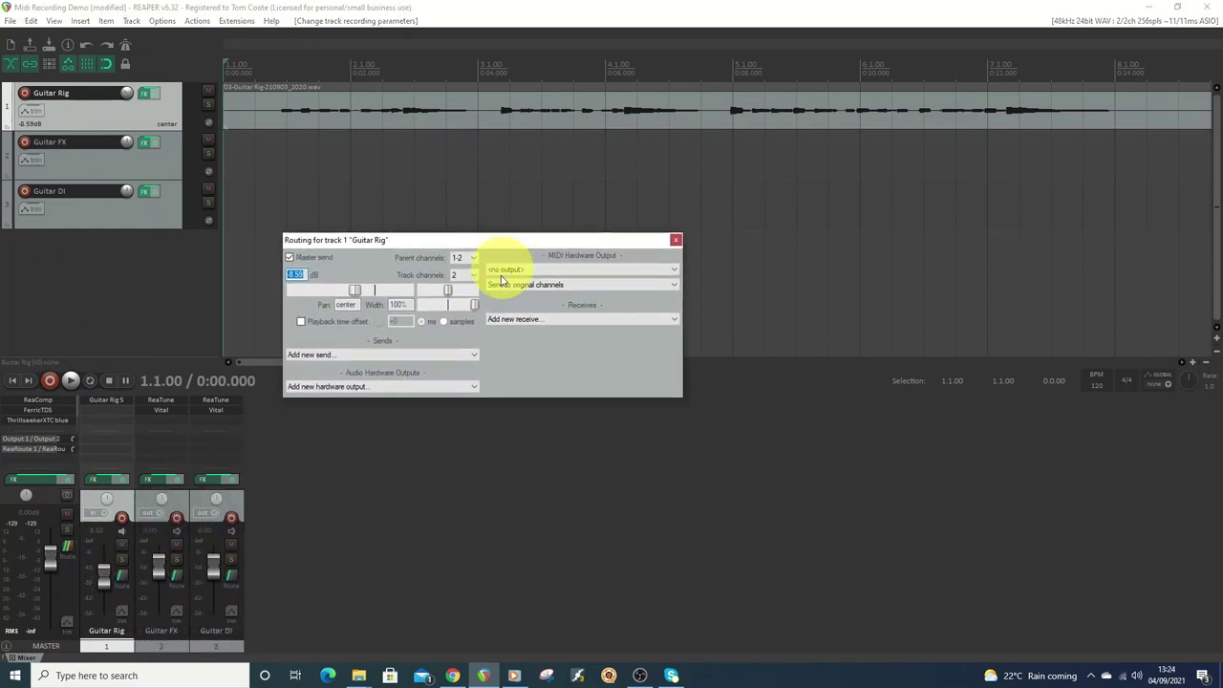
left_click(466, 354)
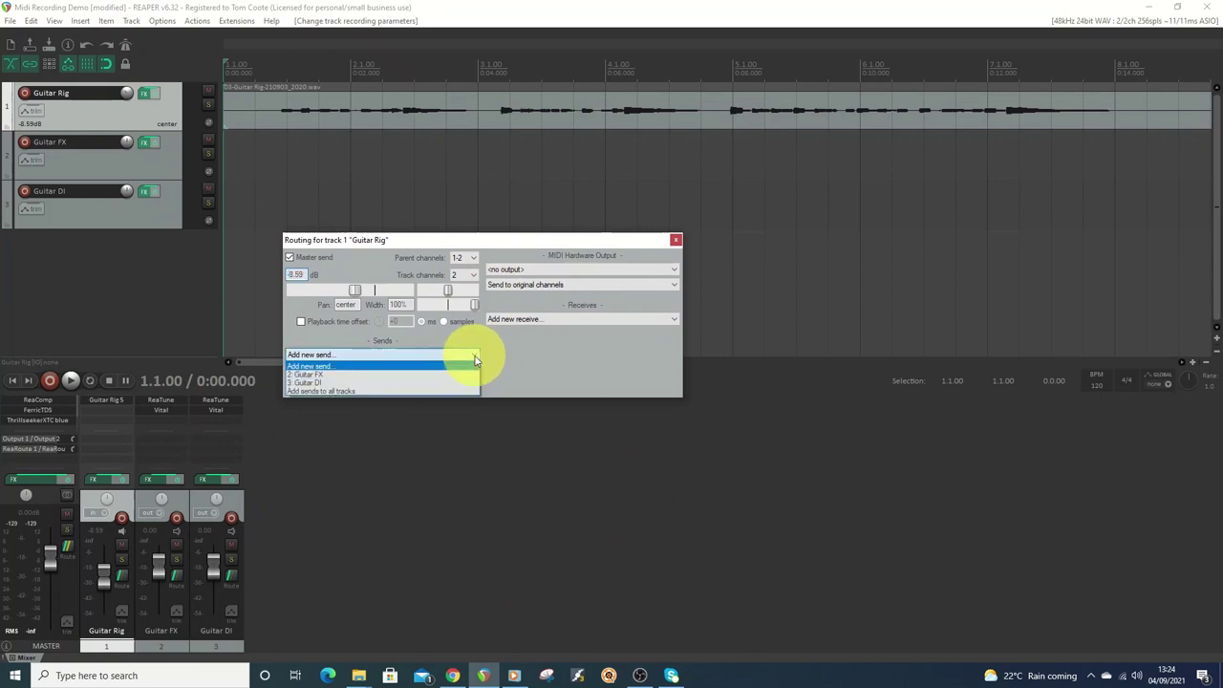
left_click(330, 375)
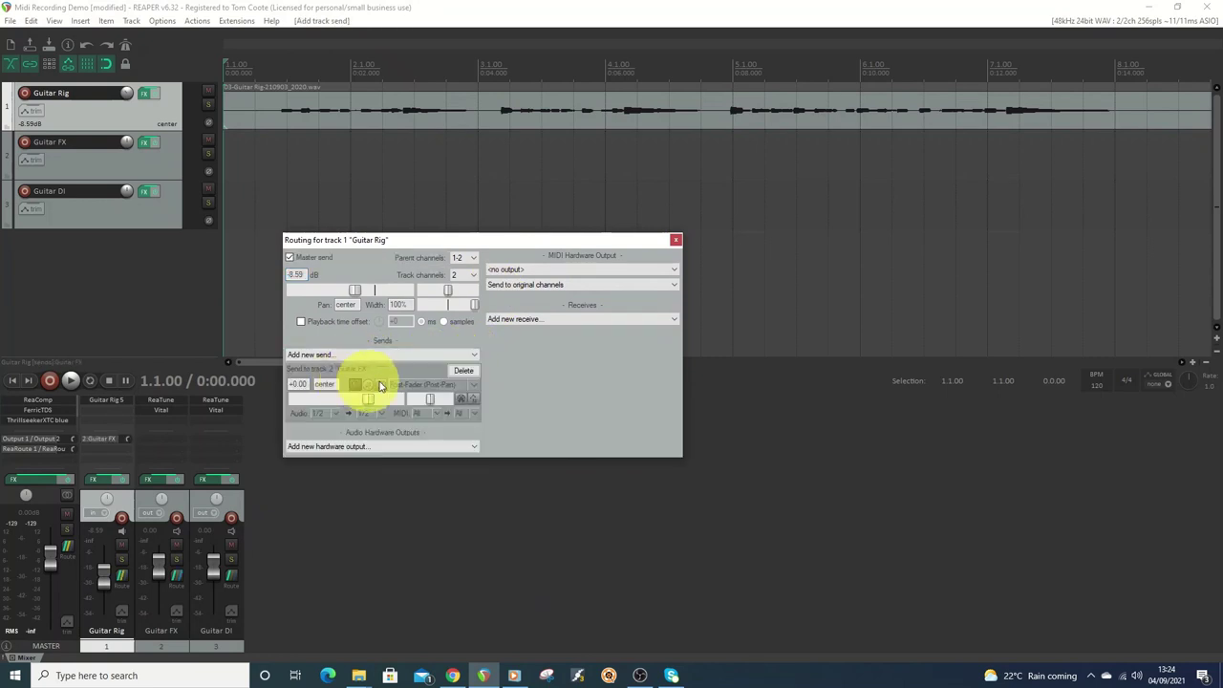
left_click(472, 354)
left_click(359, 386)
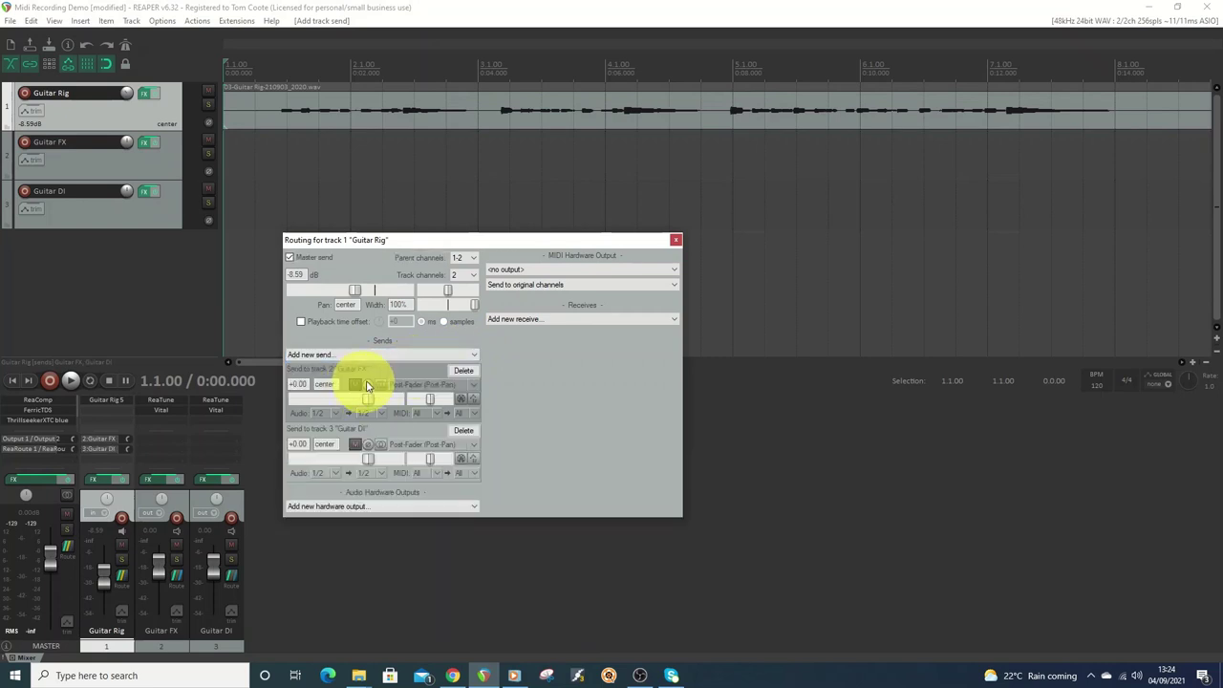
left_click(675, 240)
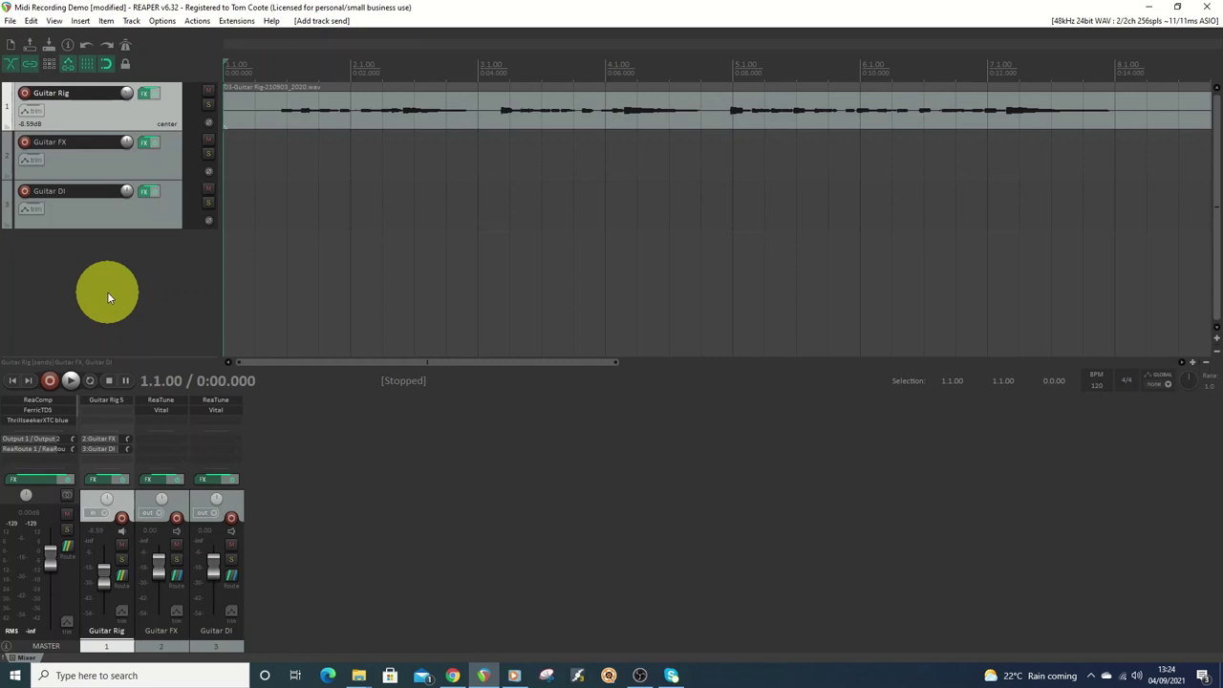
- Record a MIDI take on the armed Guitar FX track, save it, and mute the track
left_click(25, 143)
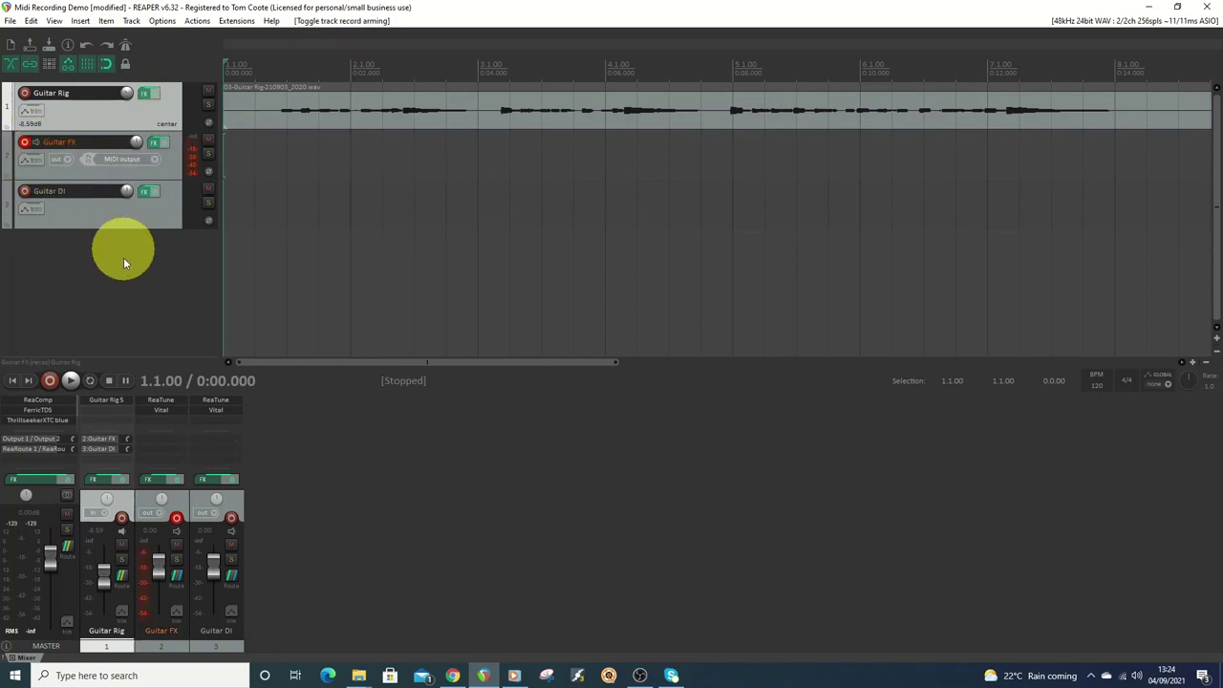
left_click(50, 381)
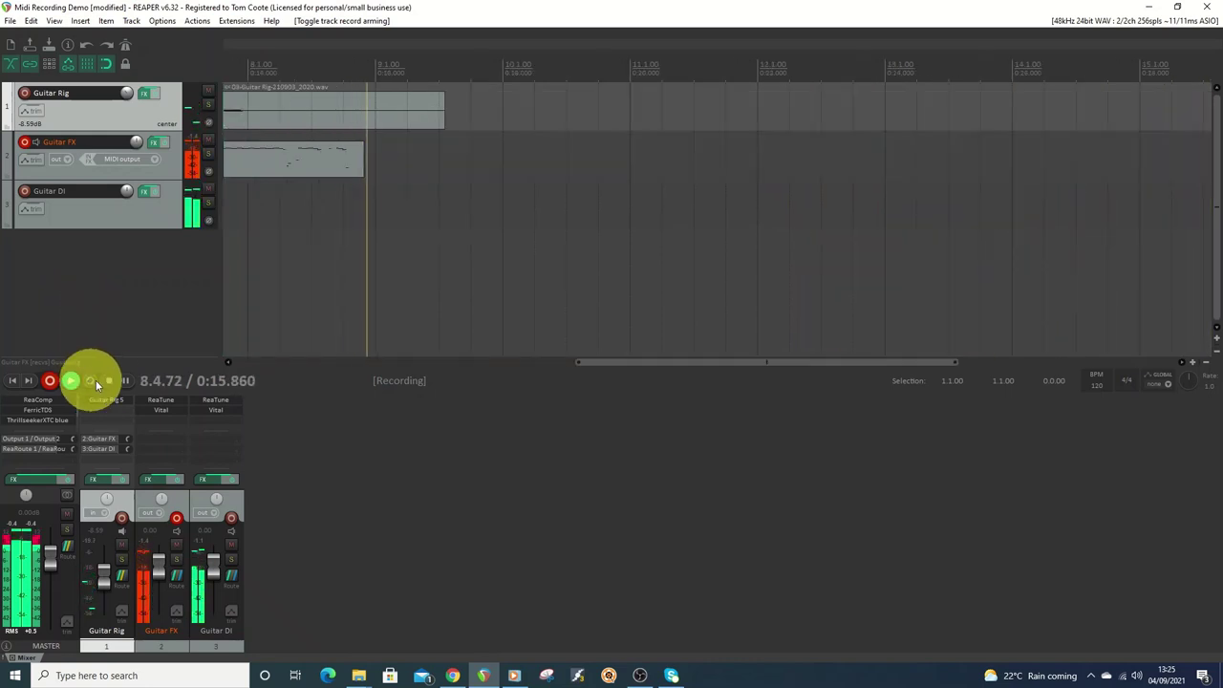
left_click(109, 381)
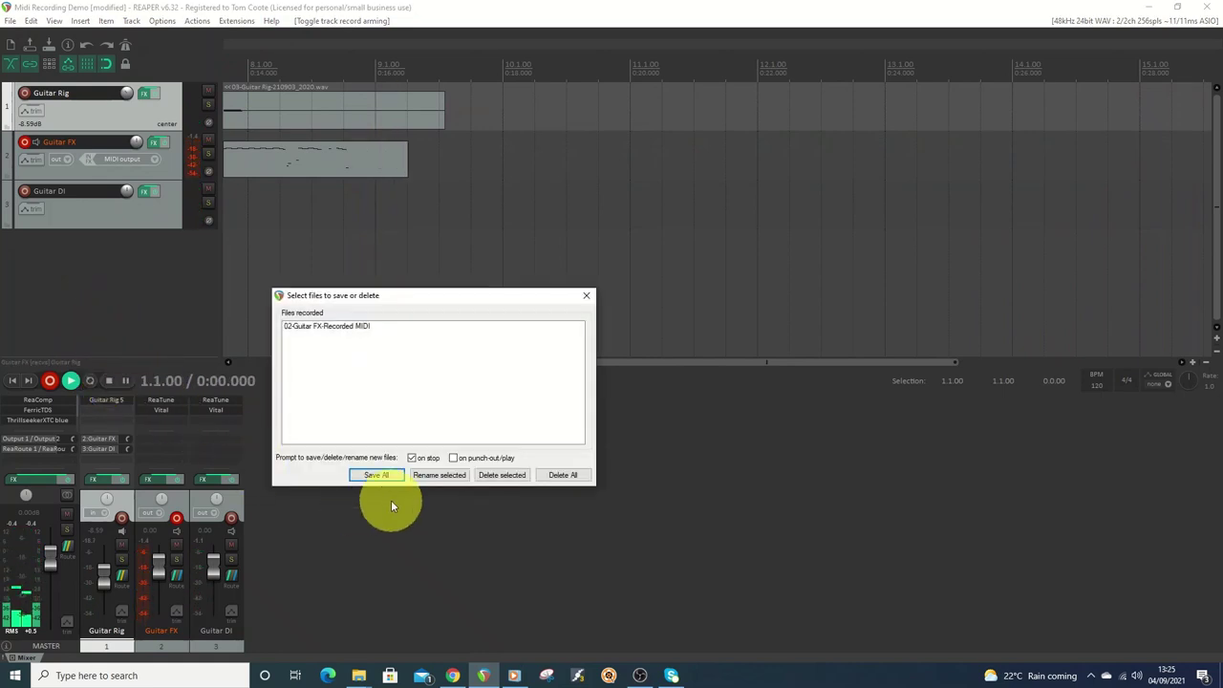
left_click(377, 475)
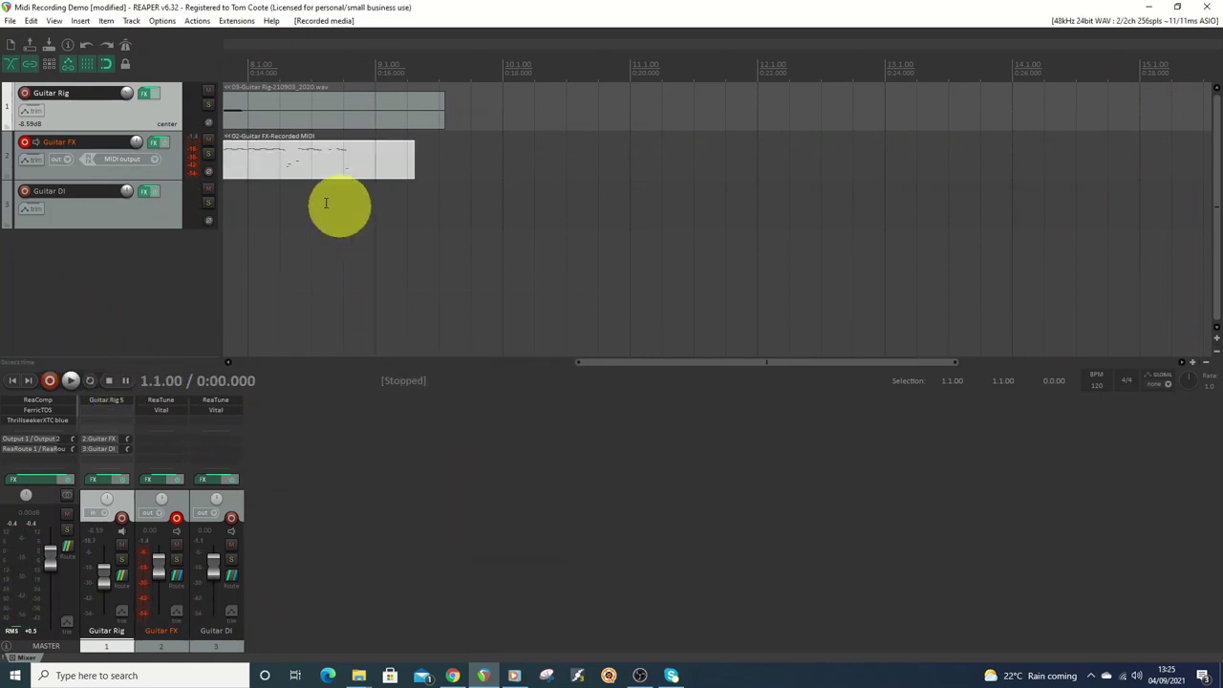
left_click(209, 138)
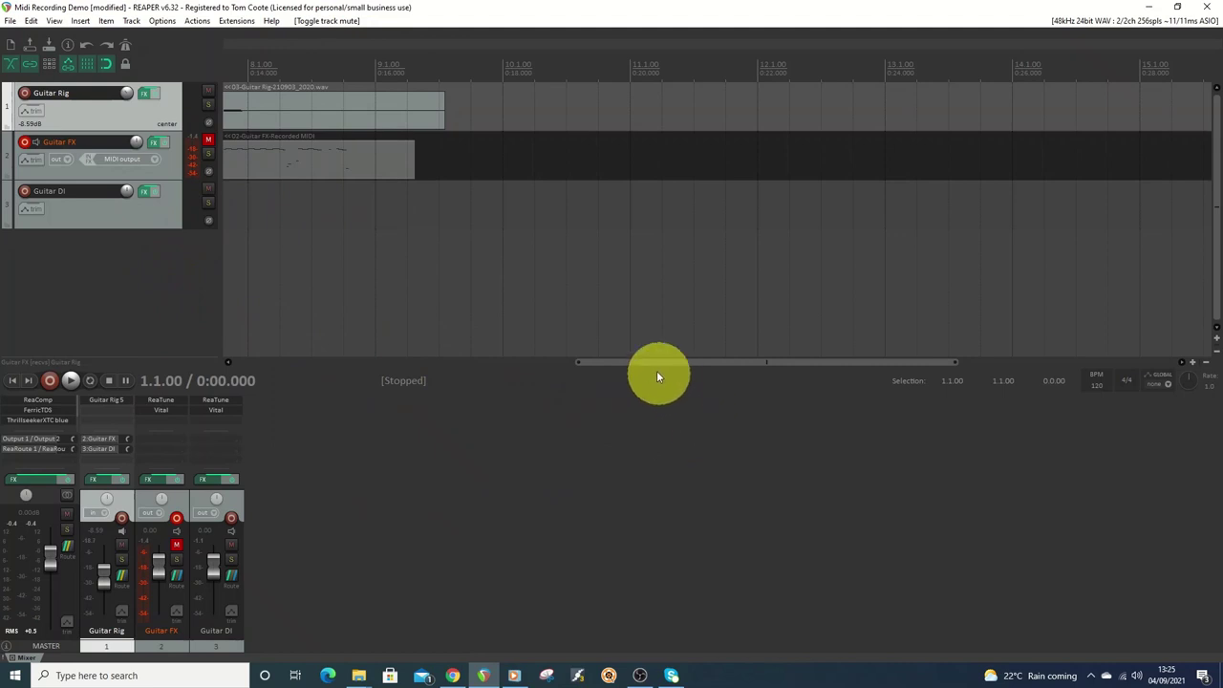
left_click_drag(659, 362, 273, 361)
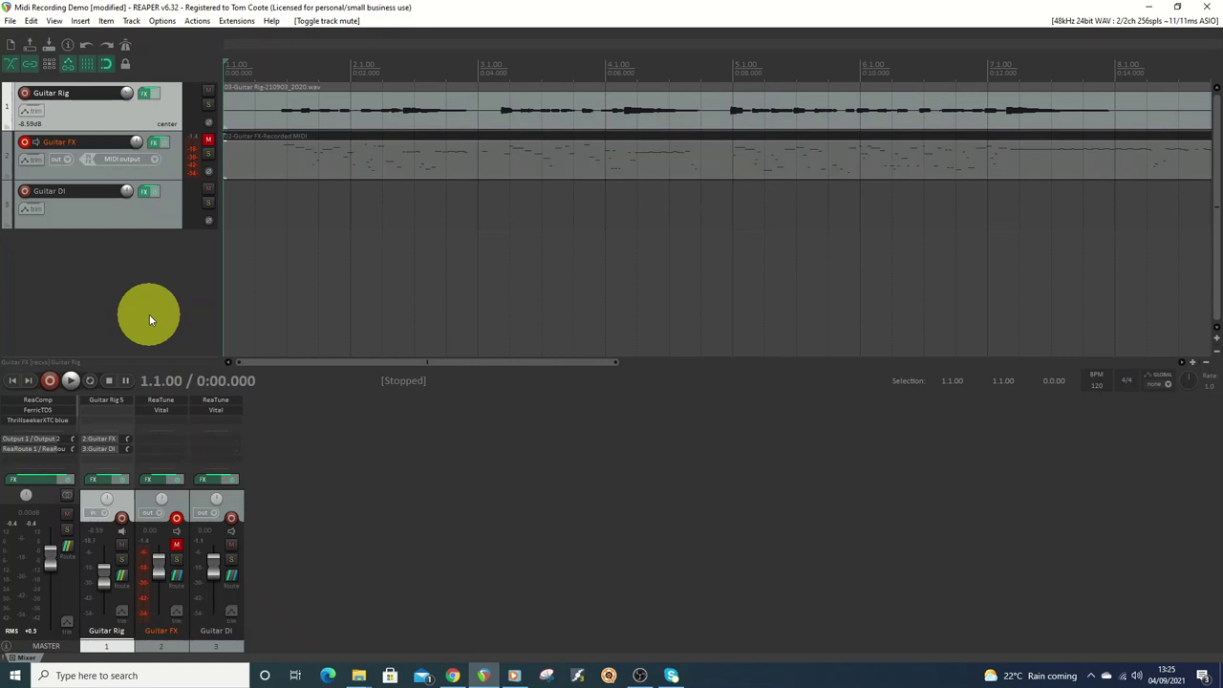
- Disarm Guitar FX, bypass Guitar Rig's effects, and arm Guitar DI for recording
left_click(32, 143)
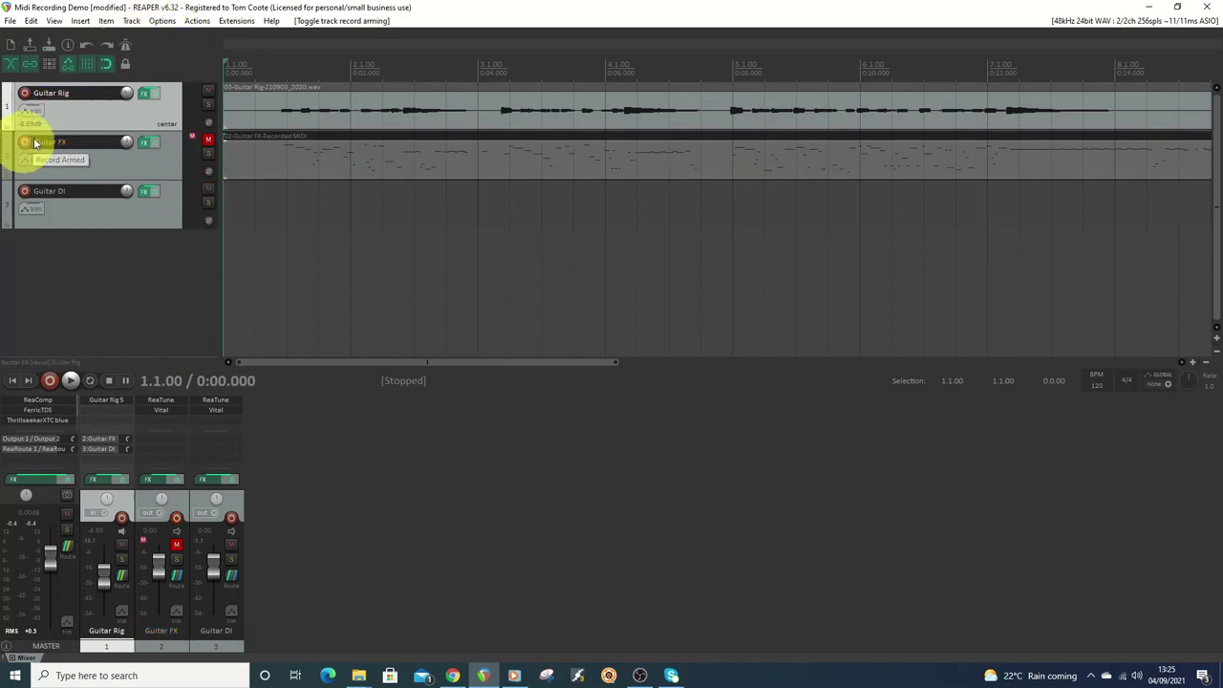
left_click(153, 95)
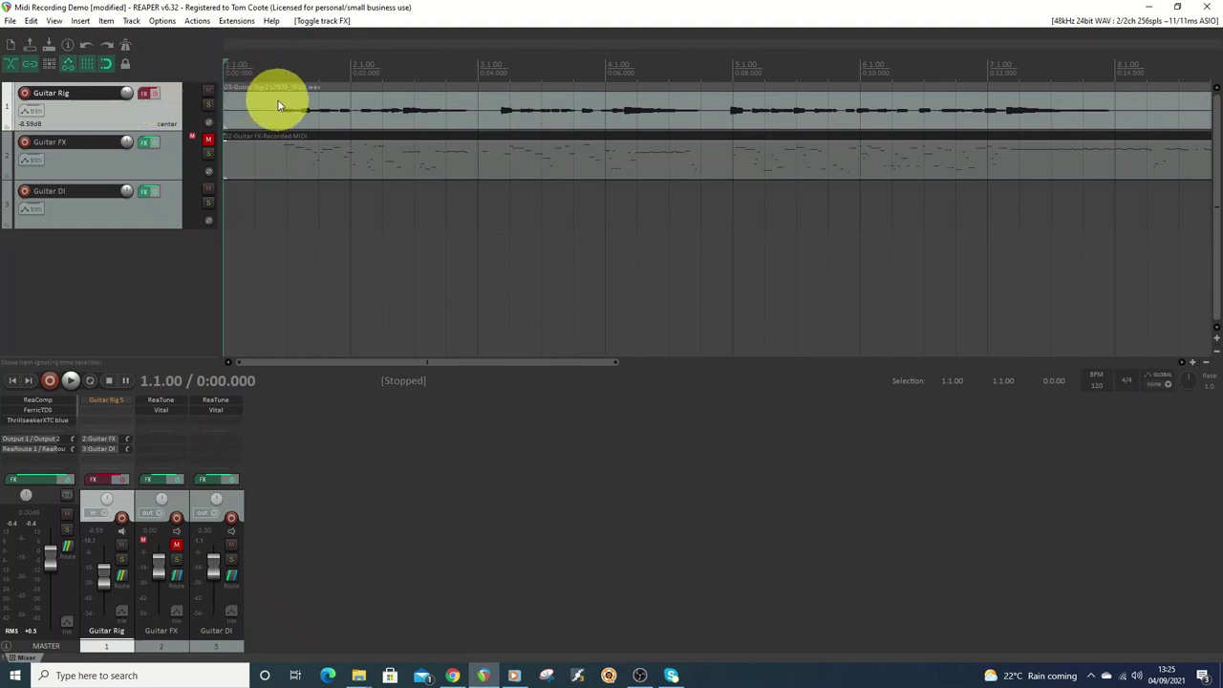
left_click(25, 192)
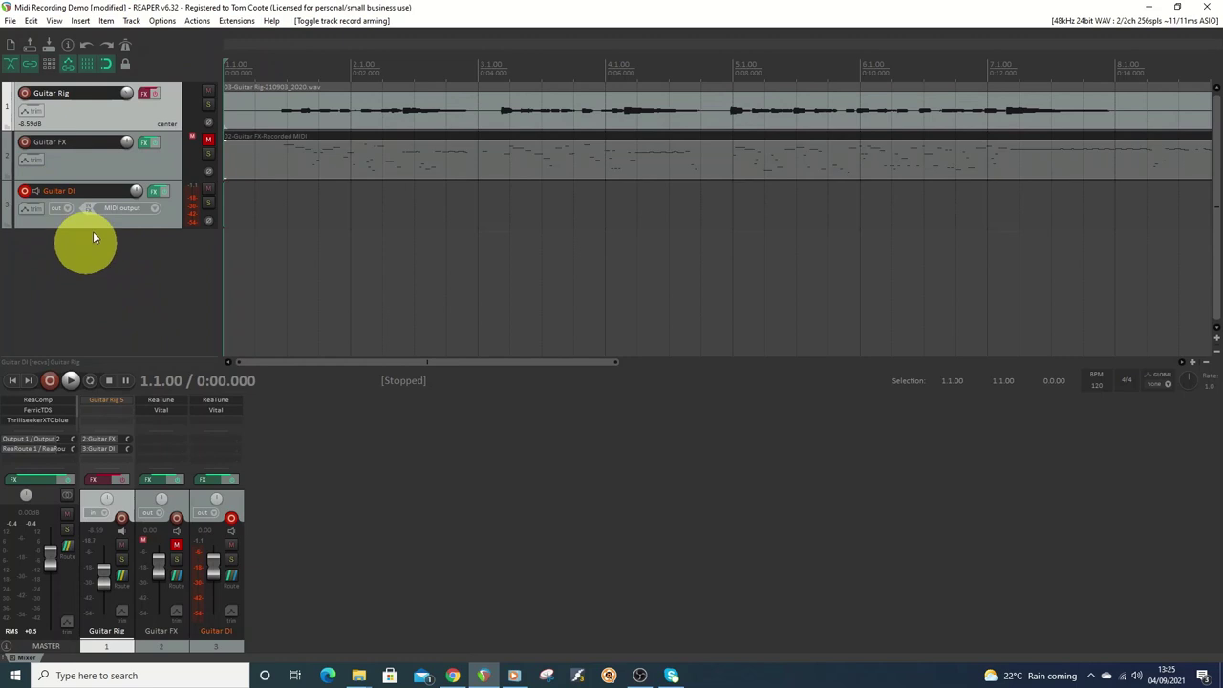
- Record a MIDI take on Guitar DI, save the recorded file, and disarm the track
left_click(49, 381)
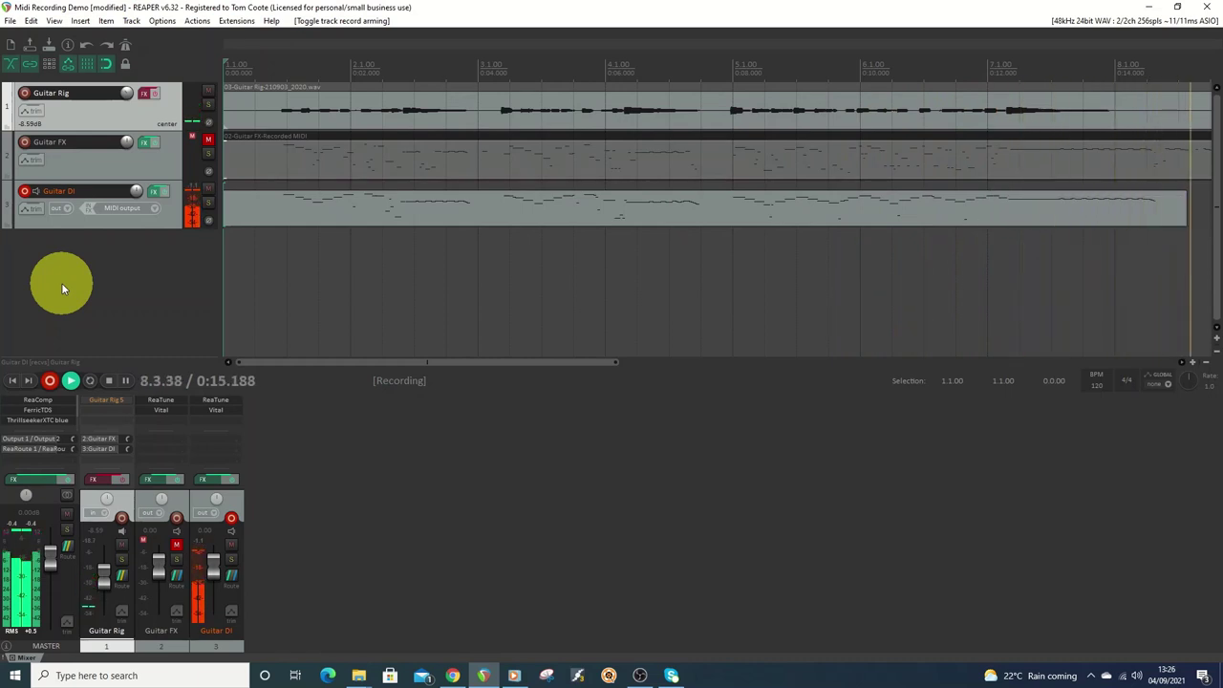
left_click(108, 381)
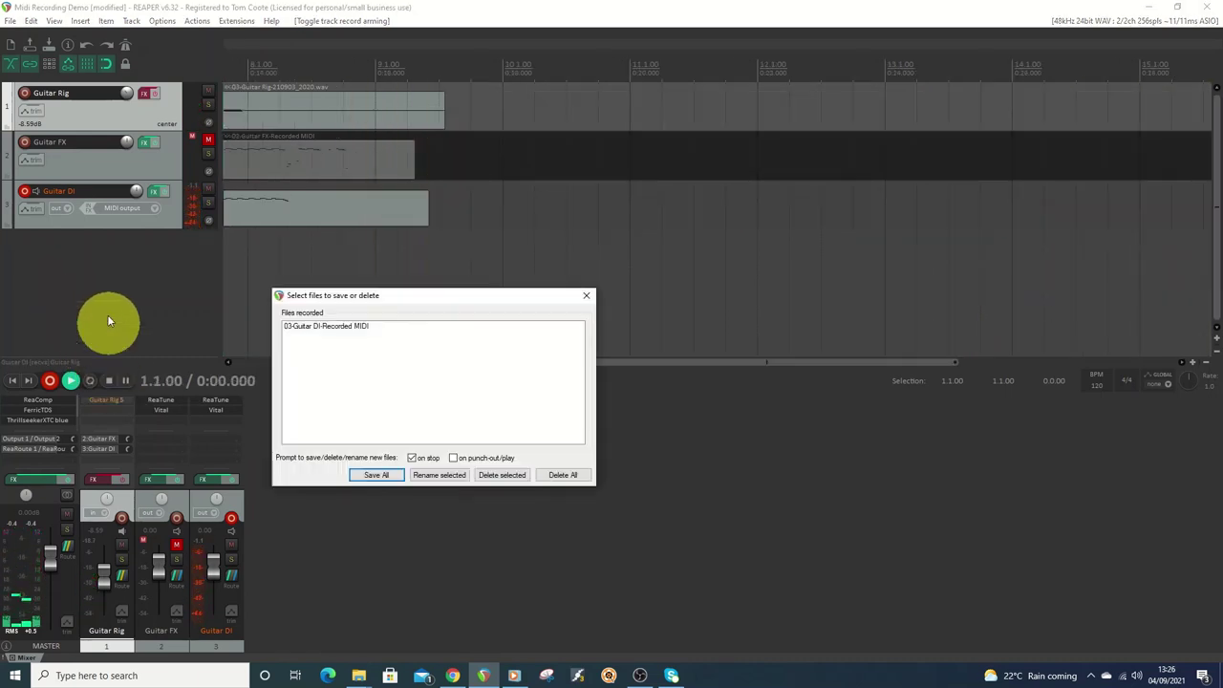
left_click(381, 477)
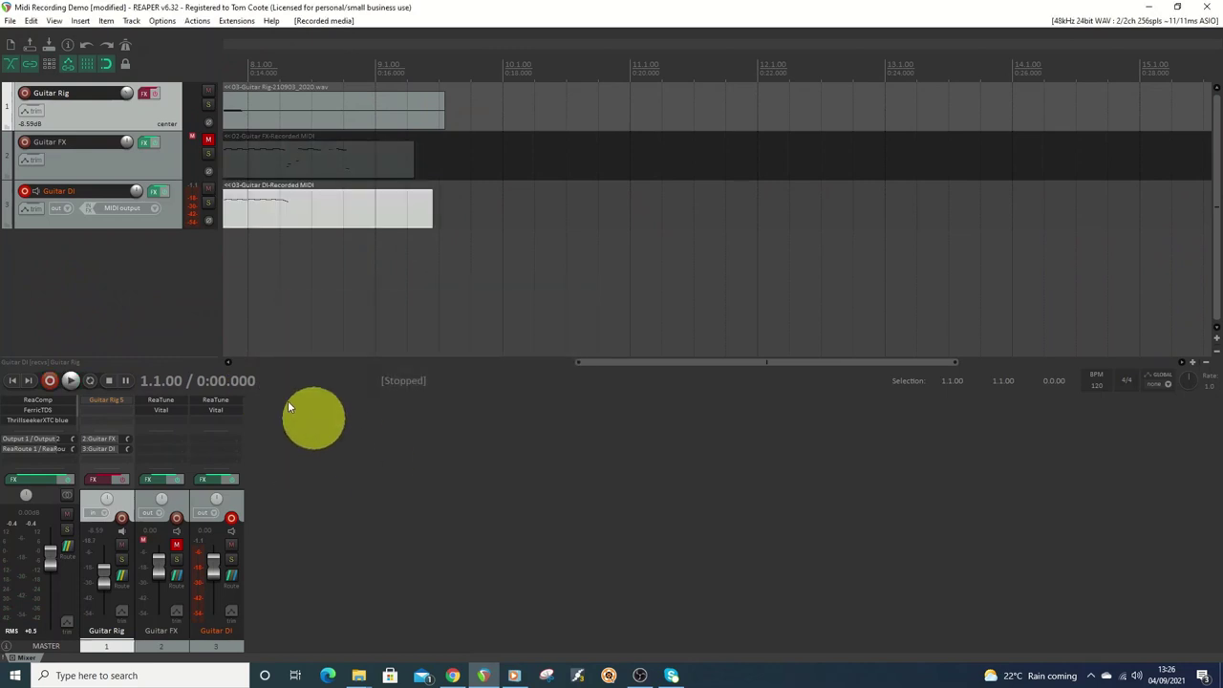
left_click(27, 194)
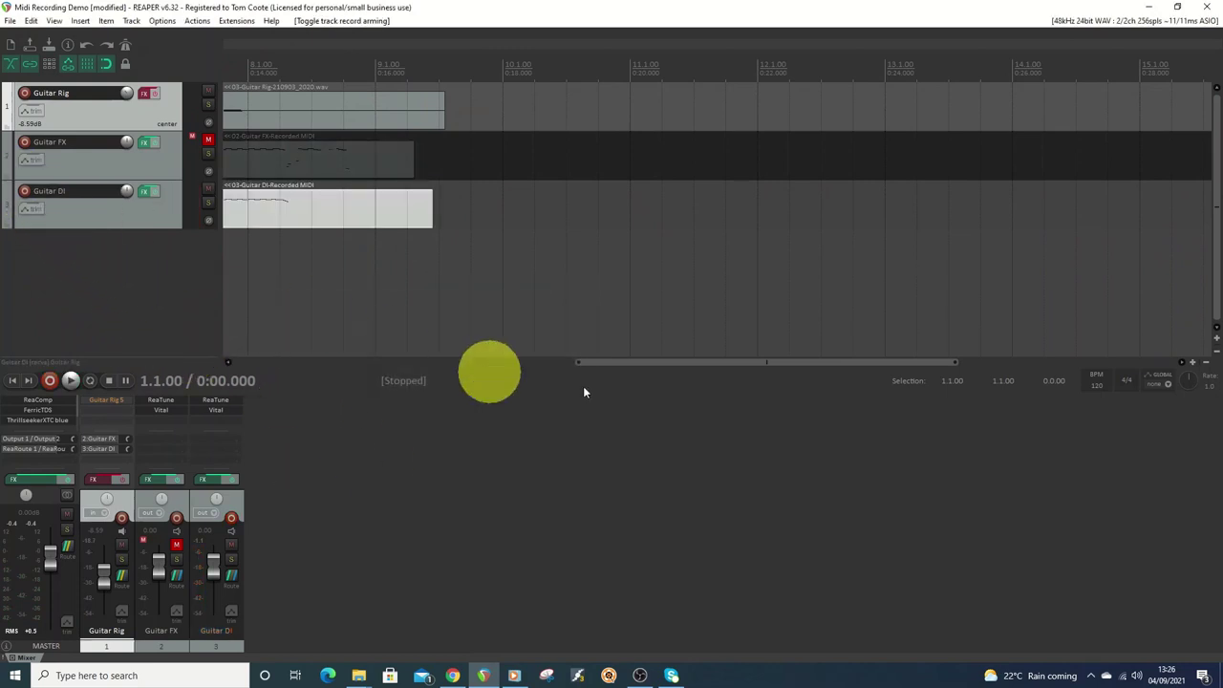
left_click_drag(629, 362, 247, 368)
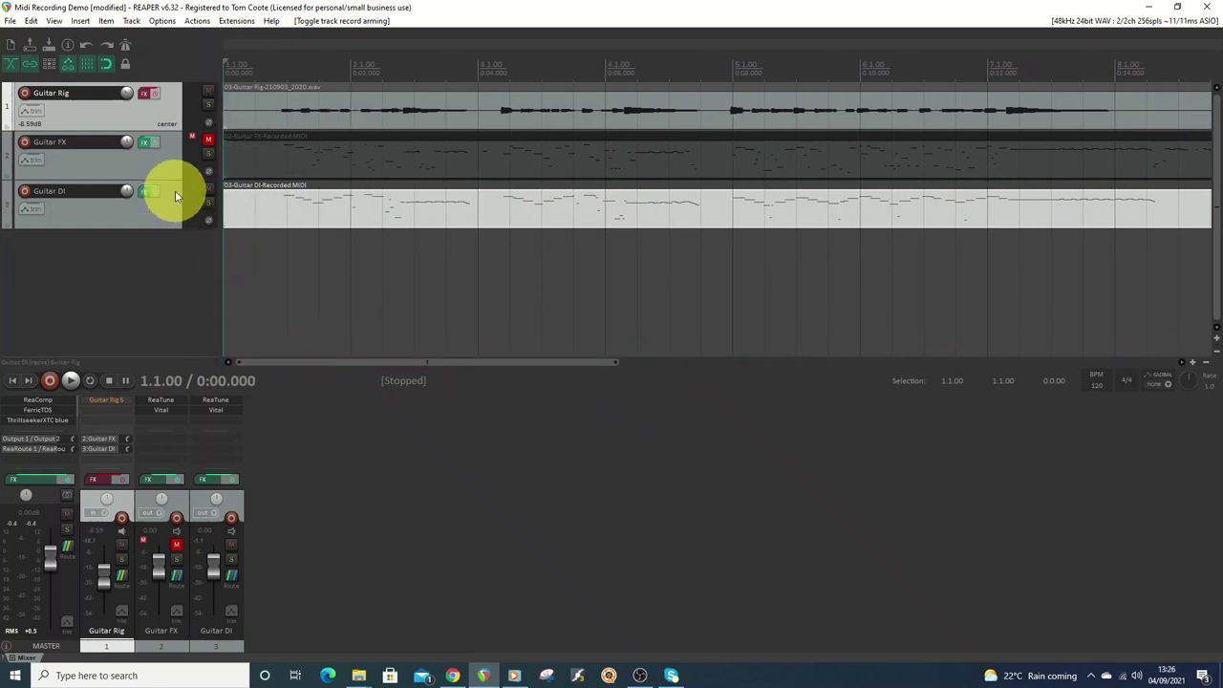
left_click(144, 191)
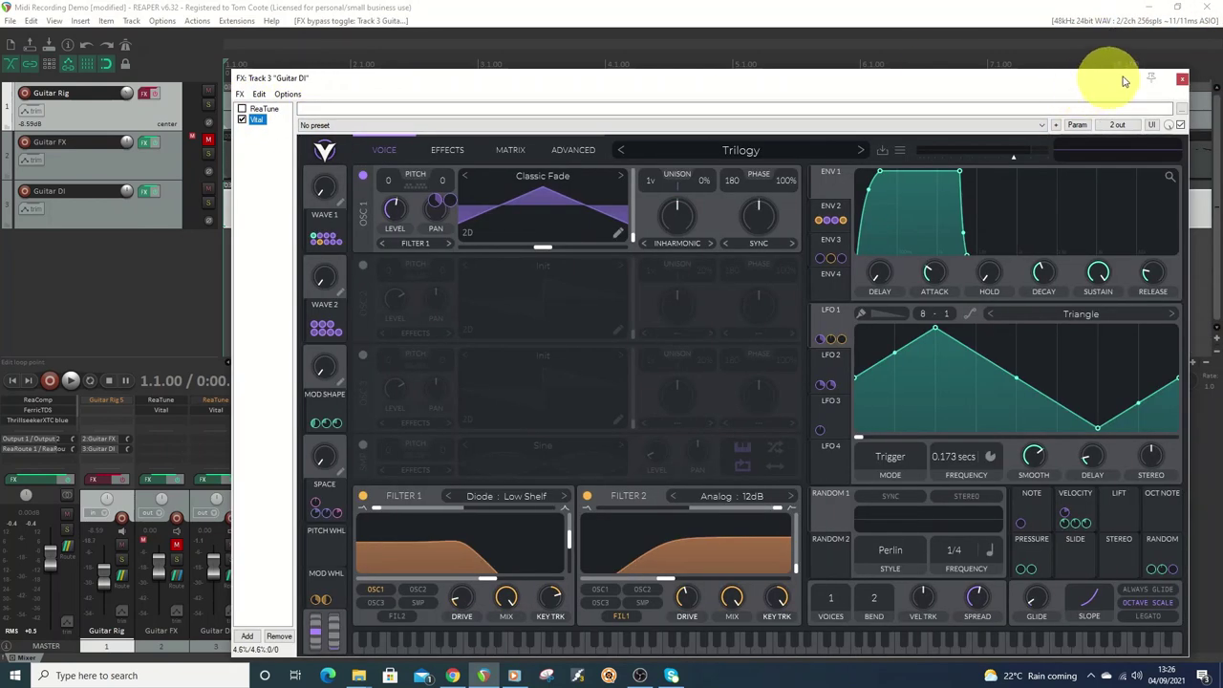
left_click(1182, 80)
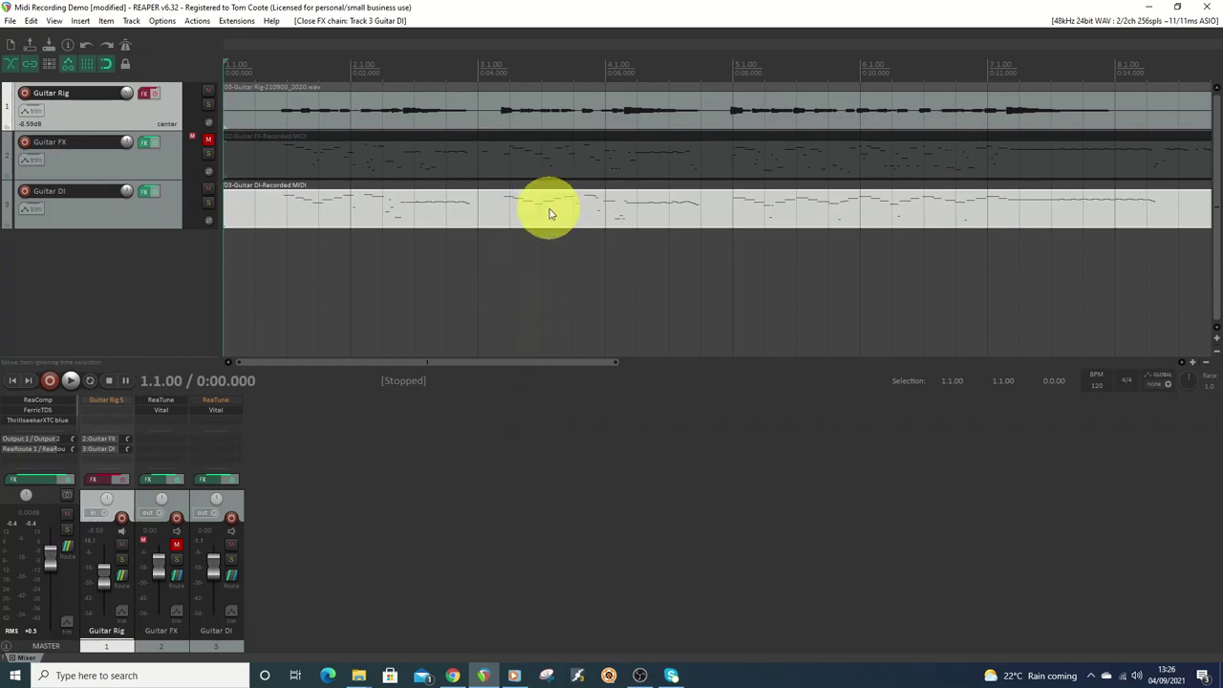
left_click_drag(551, 363, 675, 363)
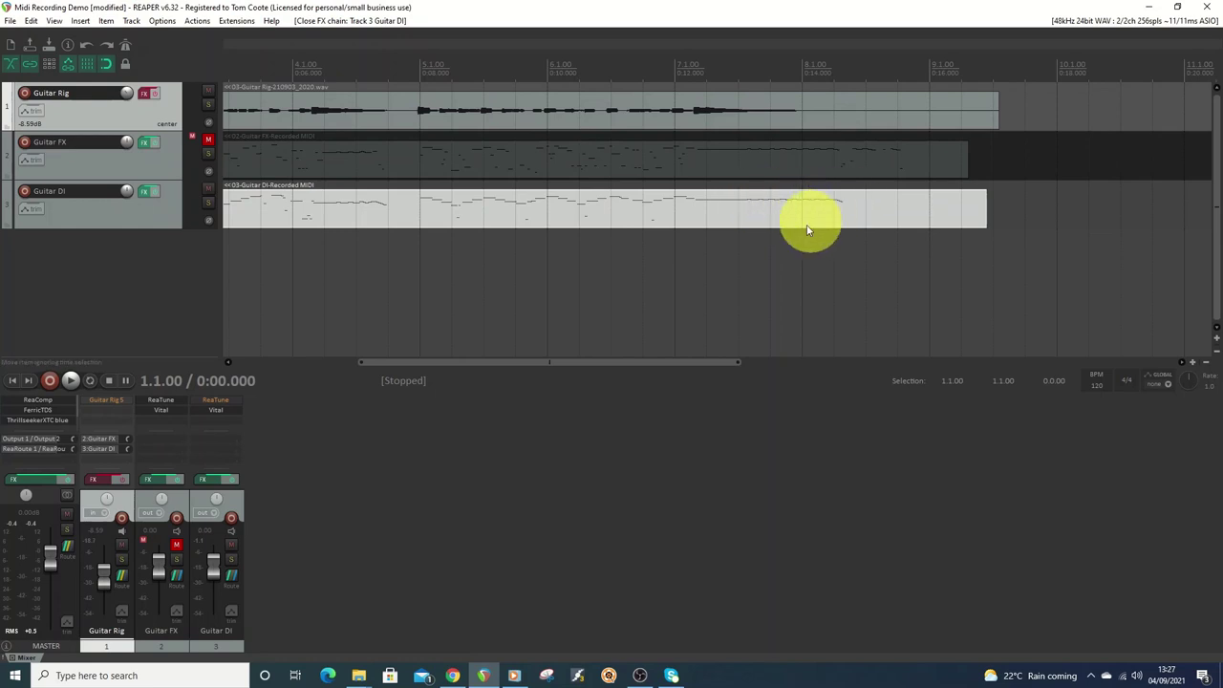
left_click_drag(641, 360, 416, 378)
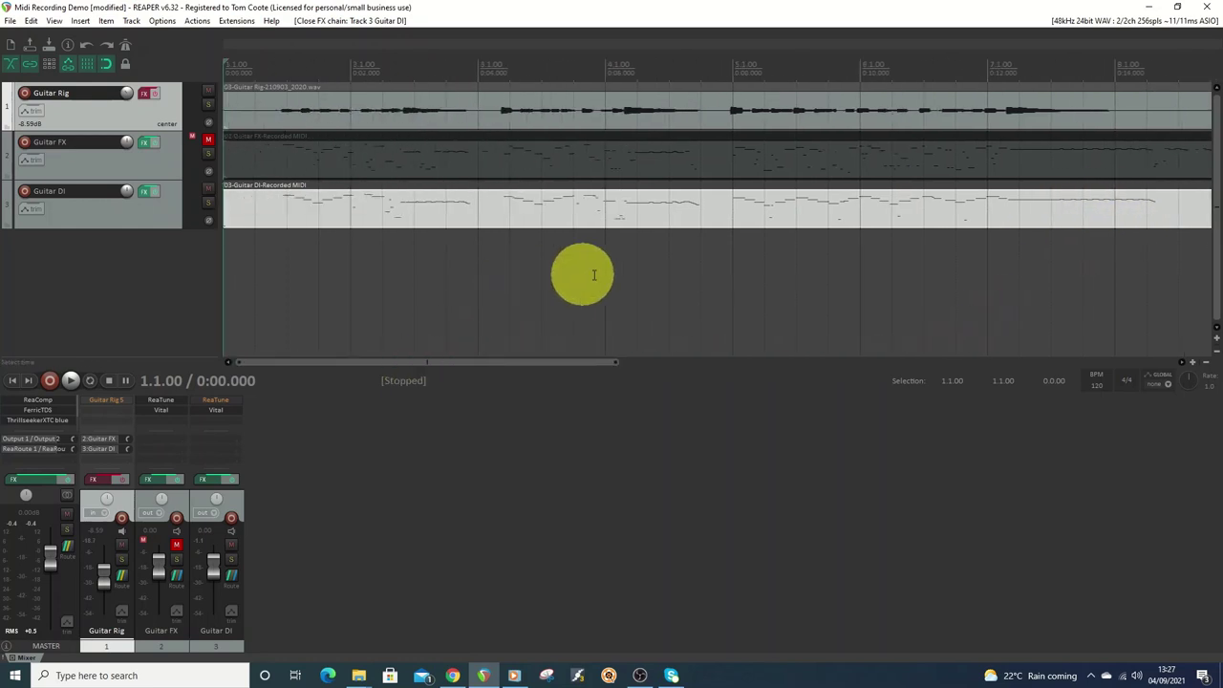
left_click(424, 213)
- Open the Guitar DI take in the MIDI editor and delete two short E4 notes and a stray A3
double_click(427, 214)
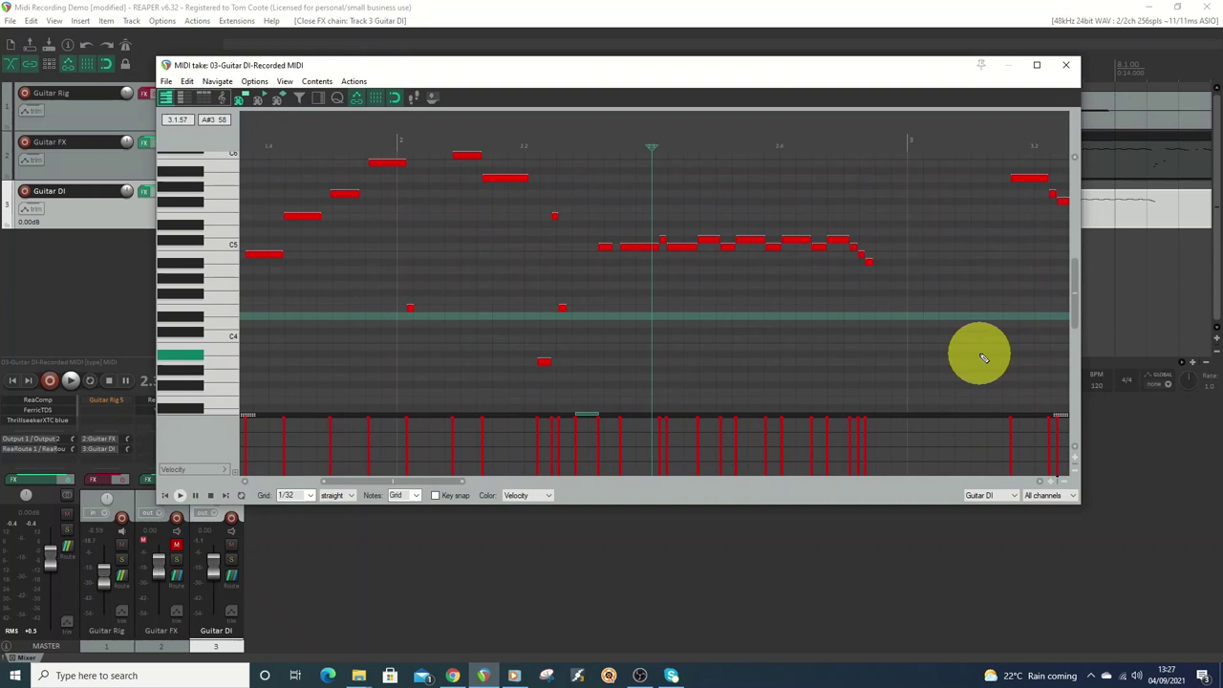
scroll(984, 357, "up", 2)
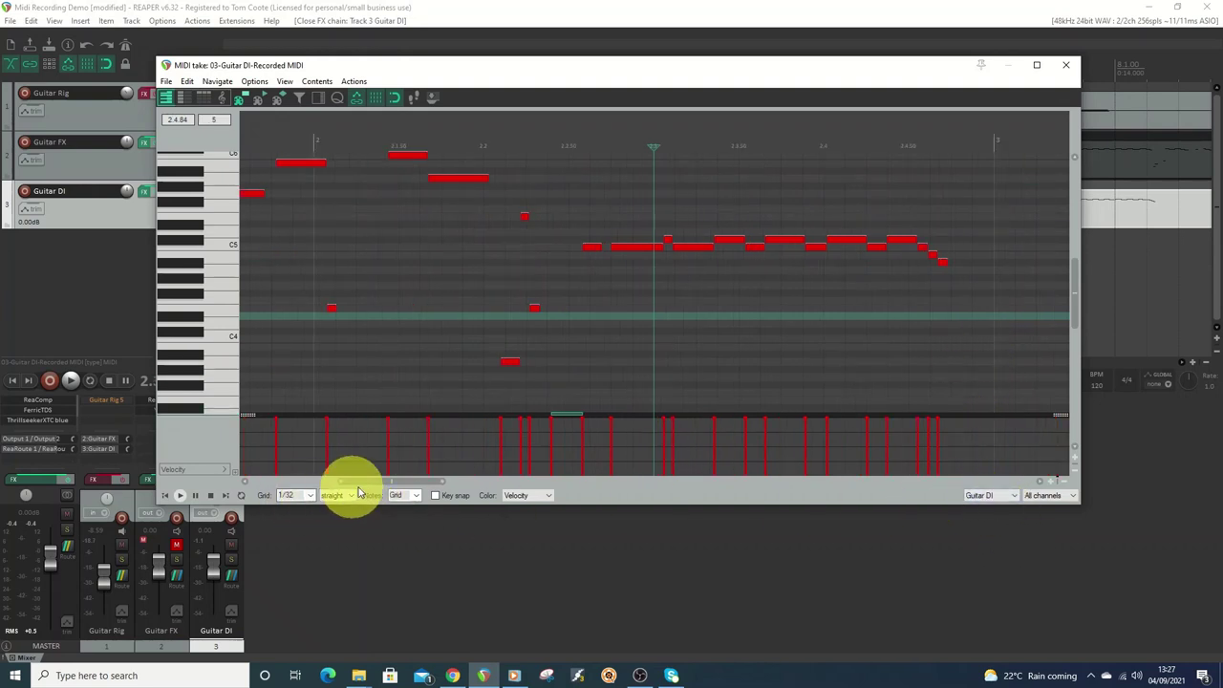
mouse_move(360, 490)
left_mouse_down()
mouse_move(396, 483)
mouse_move(355, 487)
mouse_move(382, 486)
left_mouse_up()
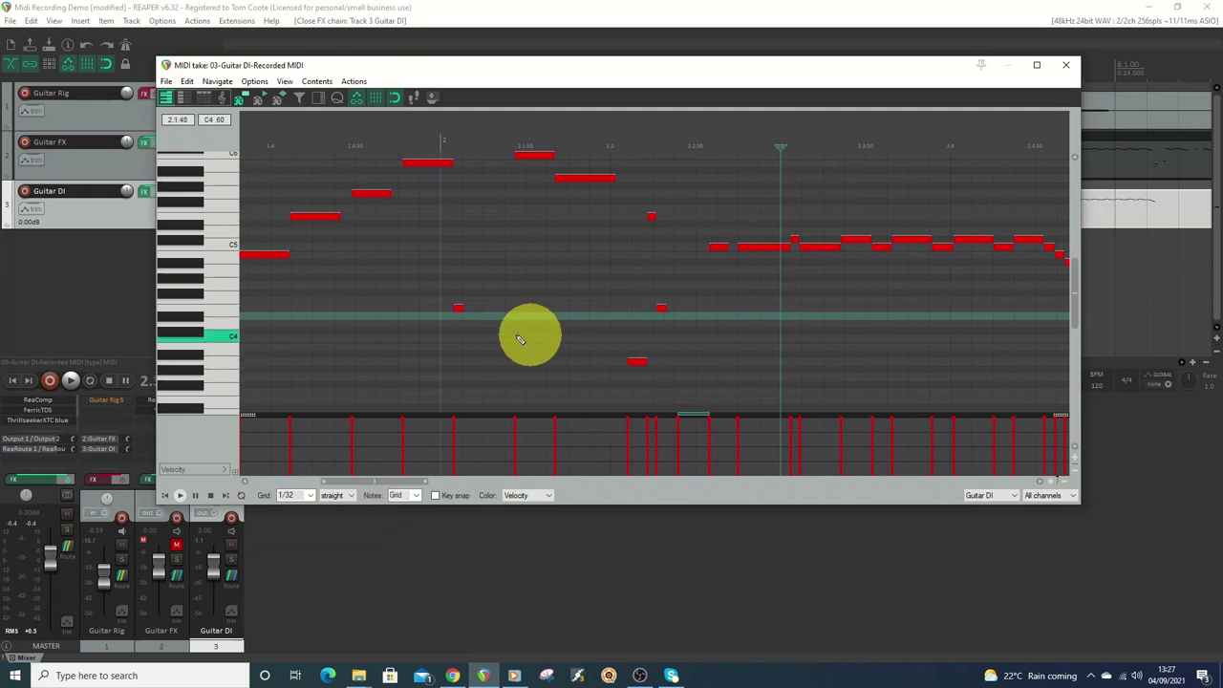
double_click(459, 310)
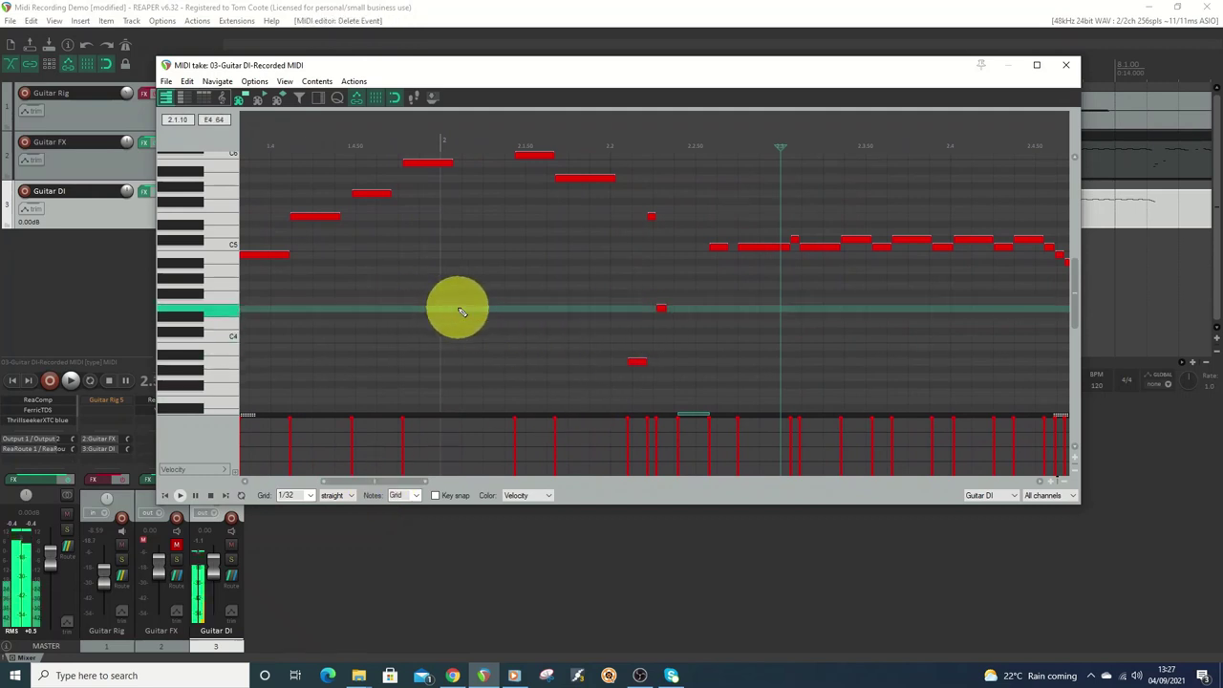
double_click(663, 310)
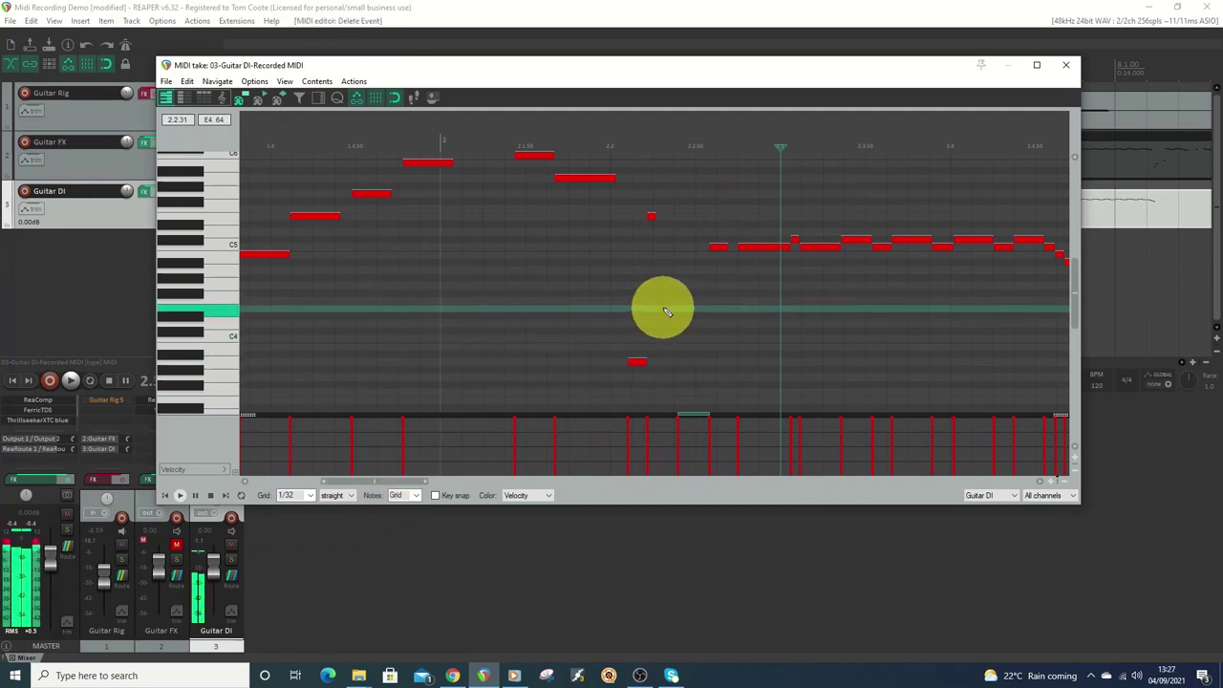
left_click(636, 361)
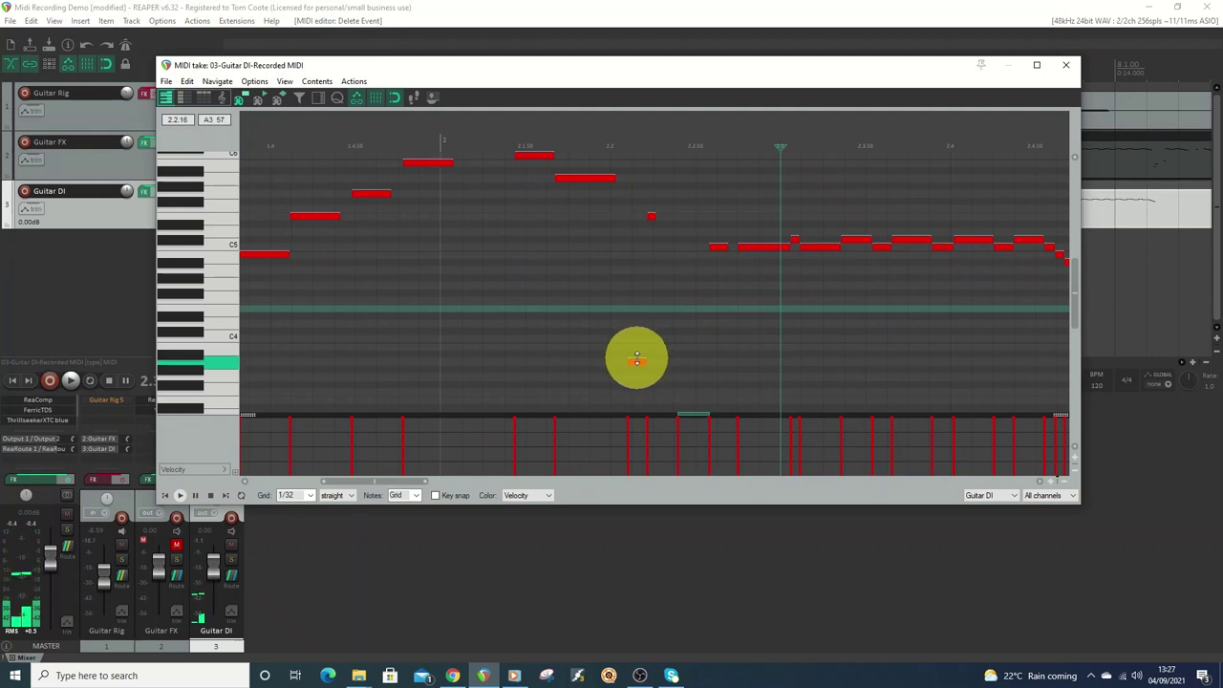
double_click(636, 361)
- Delete the short G5 blip and two more small stray notes further along the melody
left_click_drag(391, 486, 451, 486)
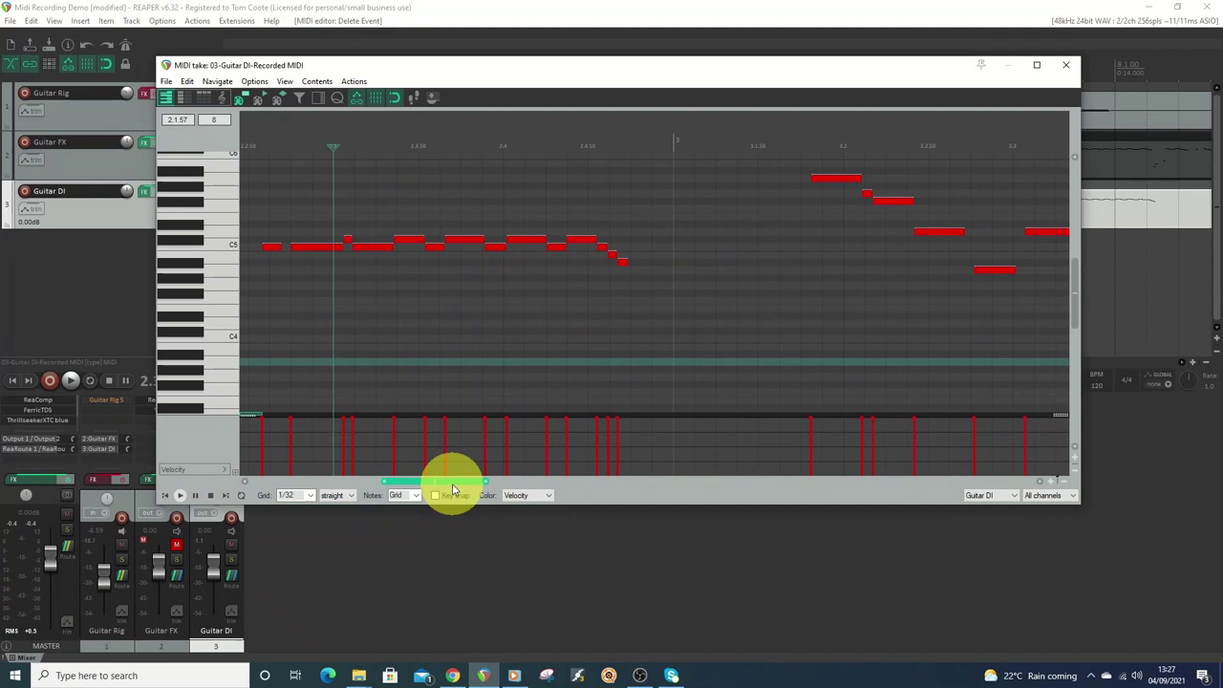
left_click(624, 264)
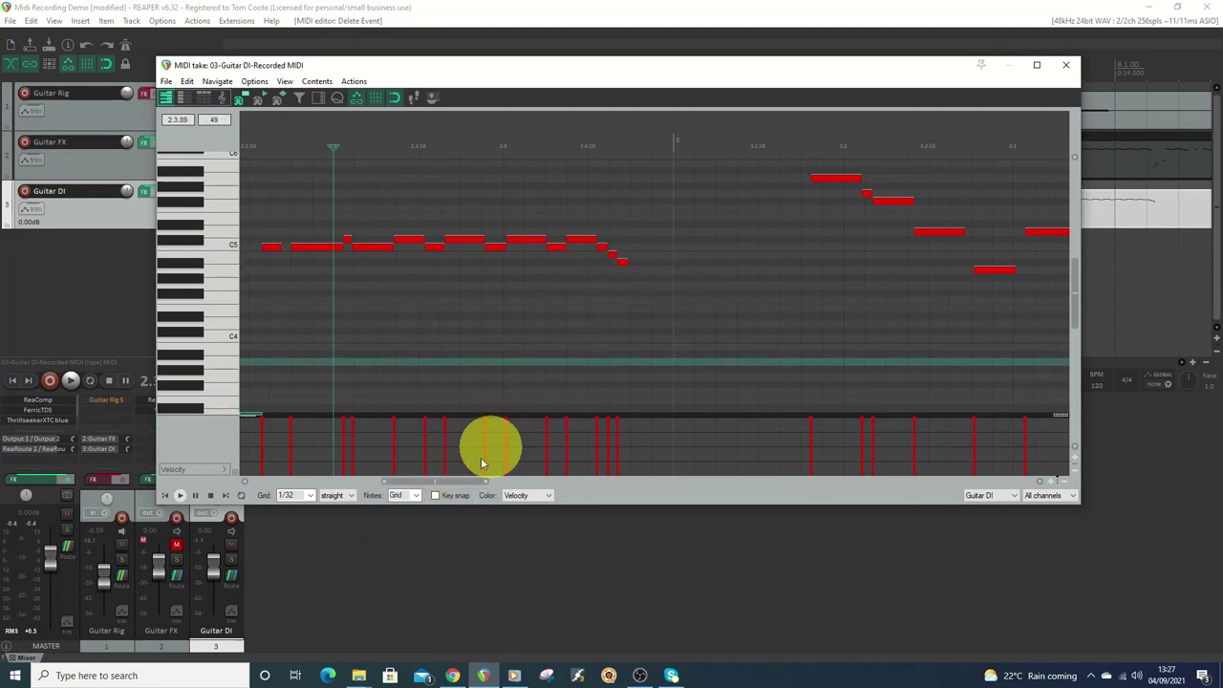
left_click_drag(446, 487, 517, 489)
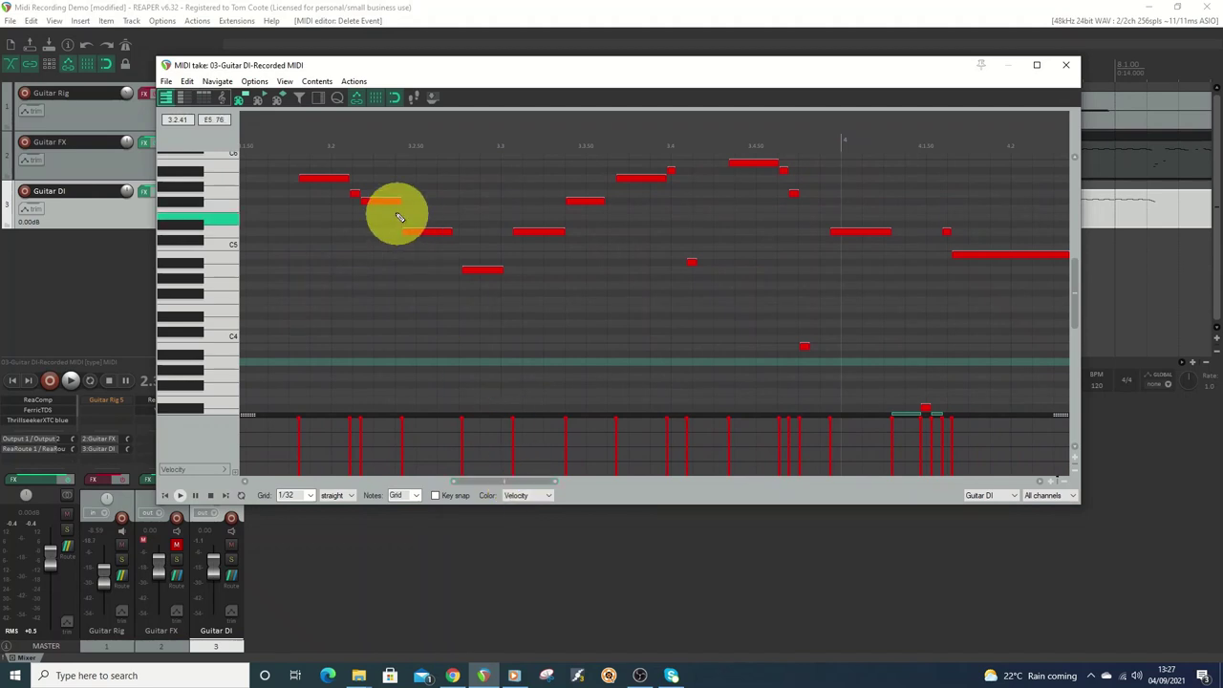
left_click(358, 195)
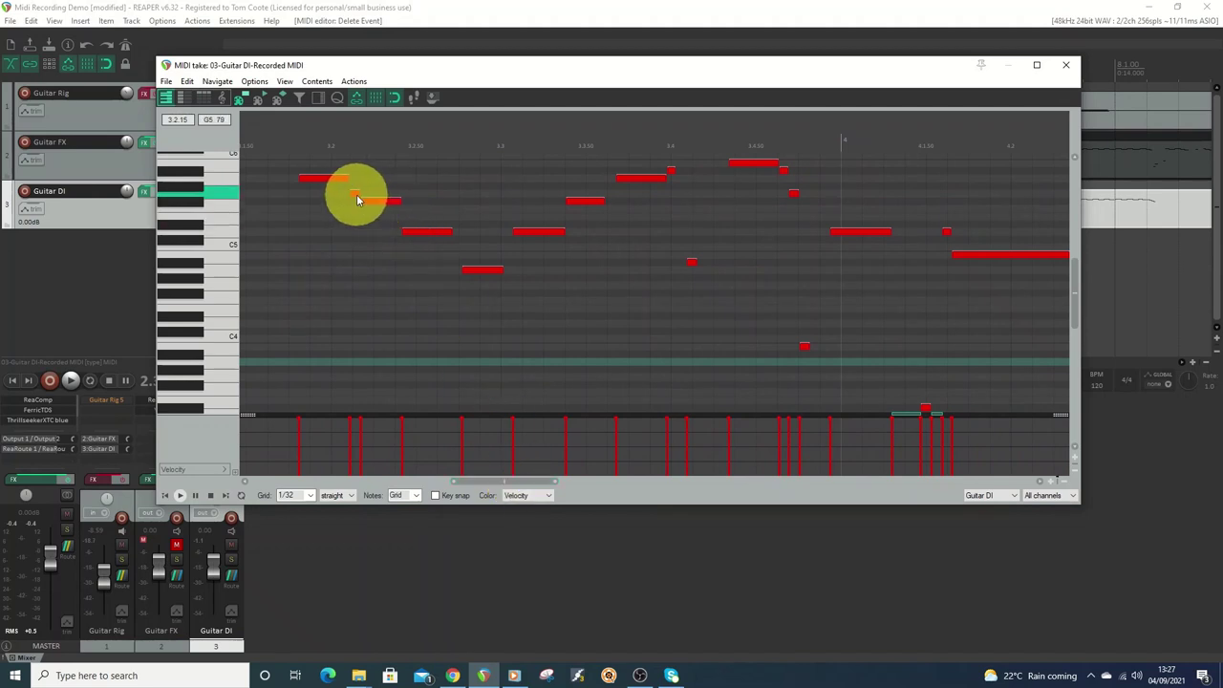
key("Delete")
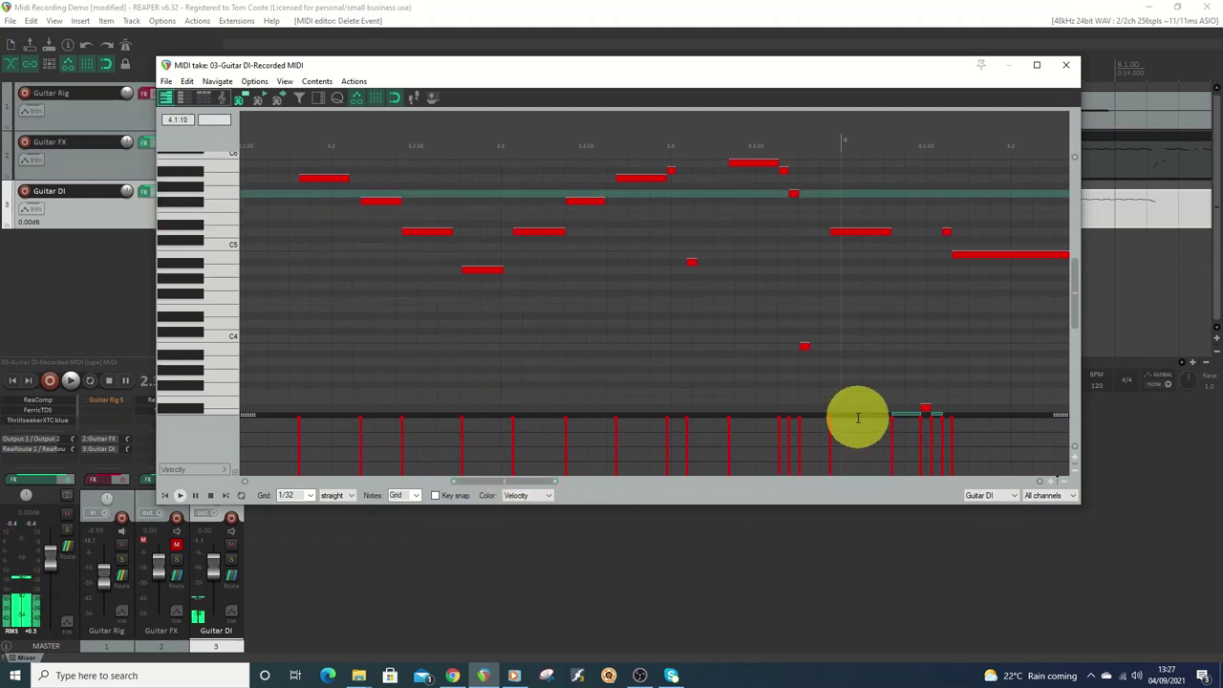
left_click(692, 263)
key("Delete")
left_click(803, 346)
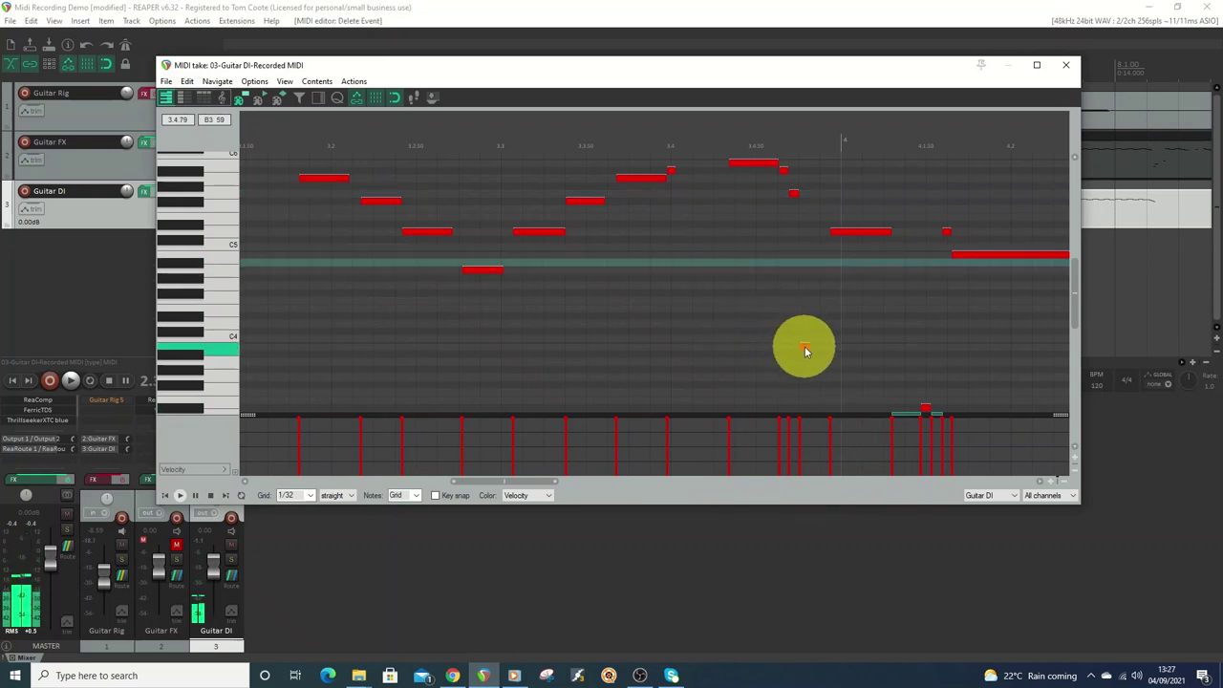
key("Delete")
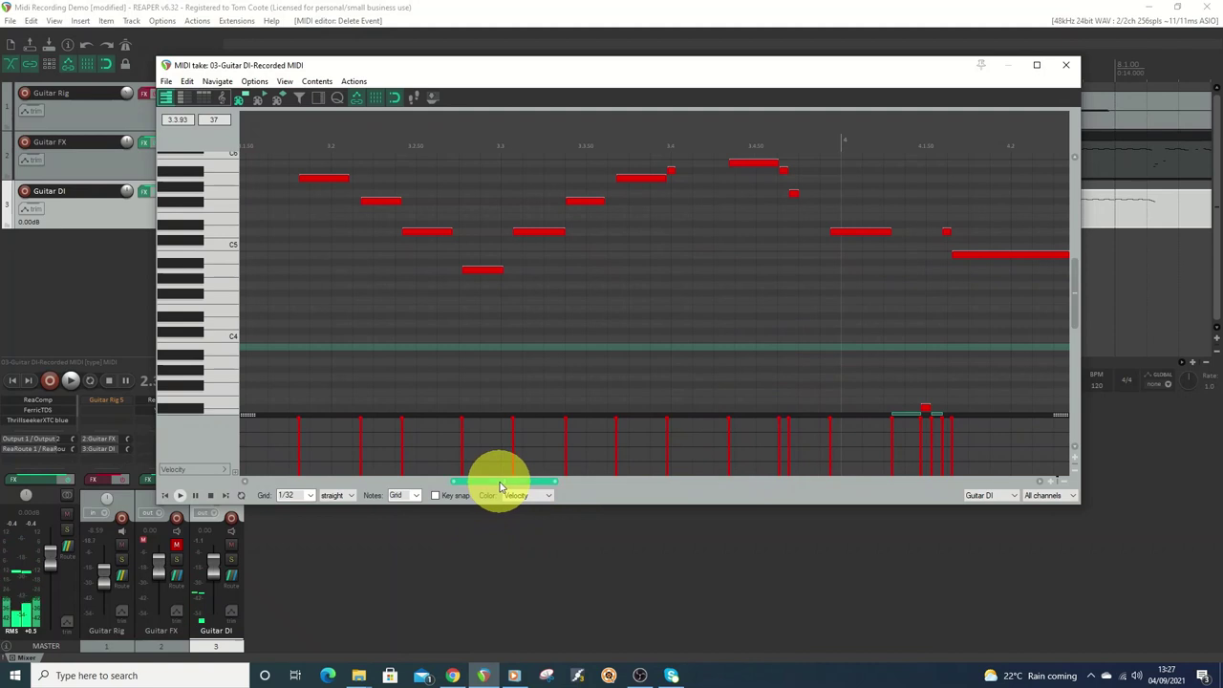
left_click_drag(498, 486, 546, 485)
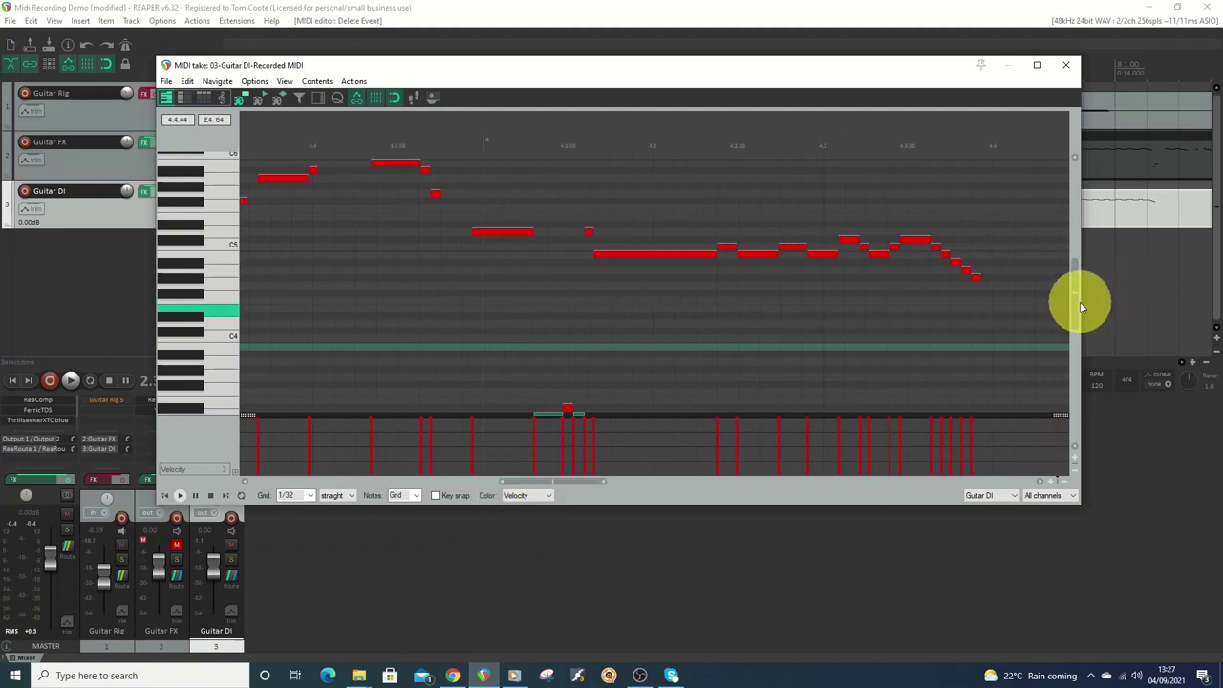
- Delete the stray low A#2 note, a neighbouring stray note, and the stray C3 notes
left_click_drag(1078, 306, 1077, 319)
left_click(550, 356)
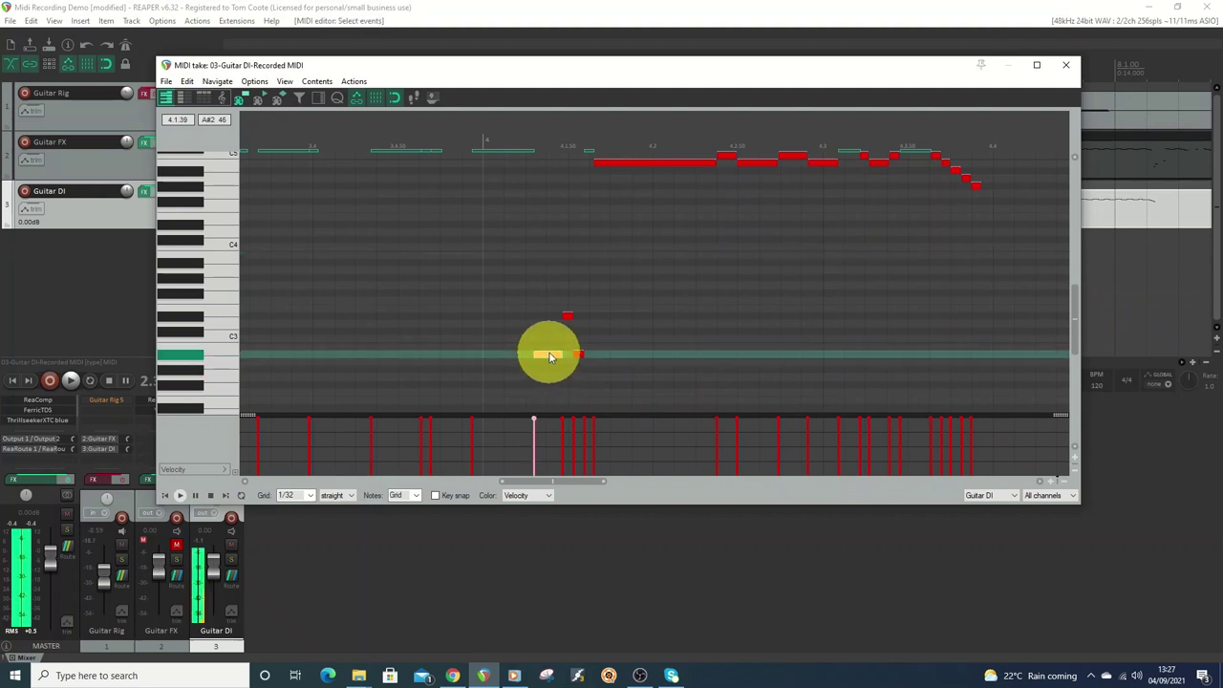
double_click(550, 356)
double_click(568, 316)
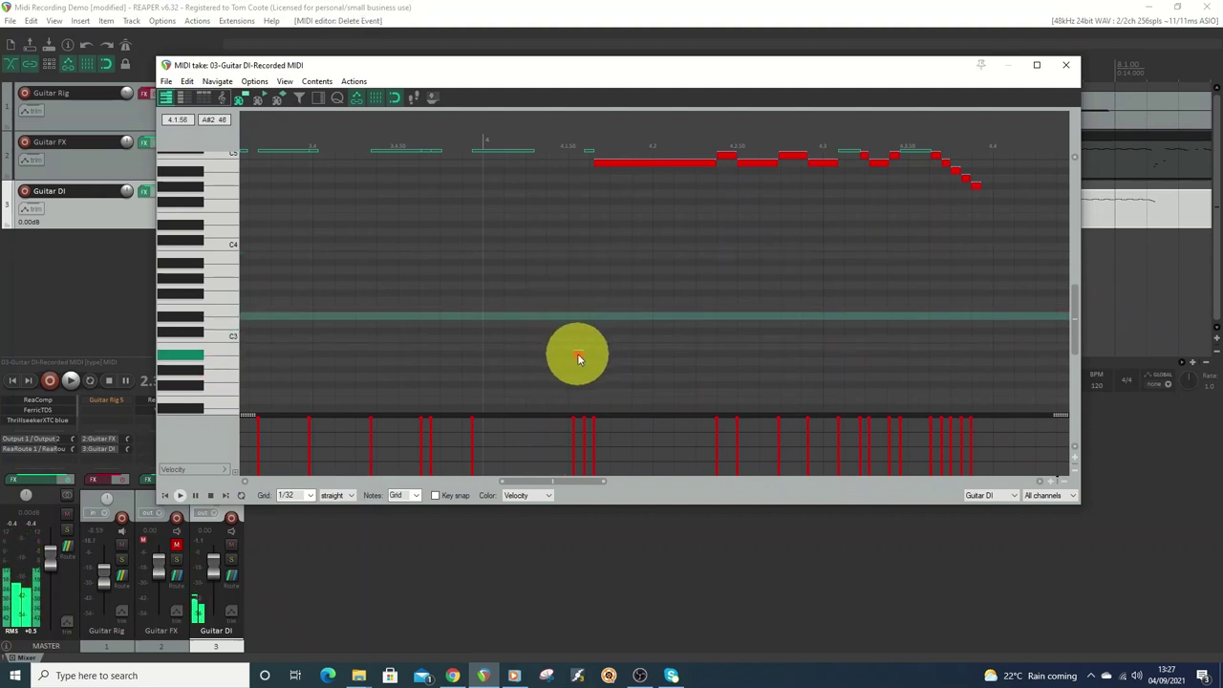
left_click_drag(591, 482, 690, 485)
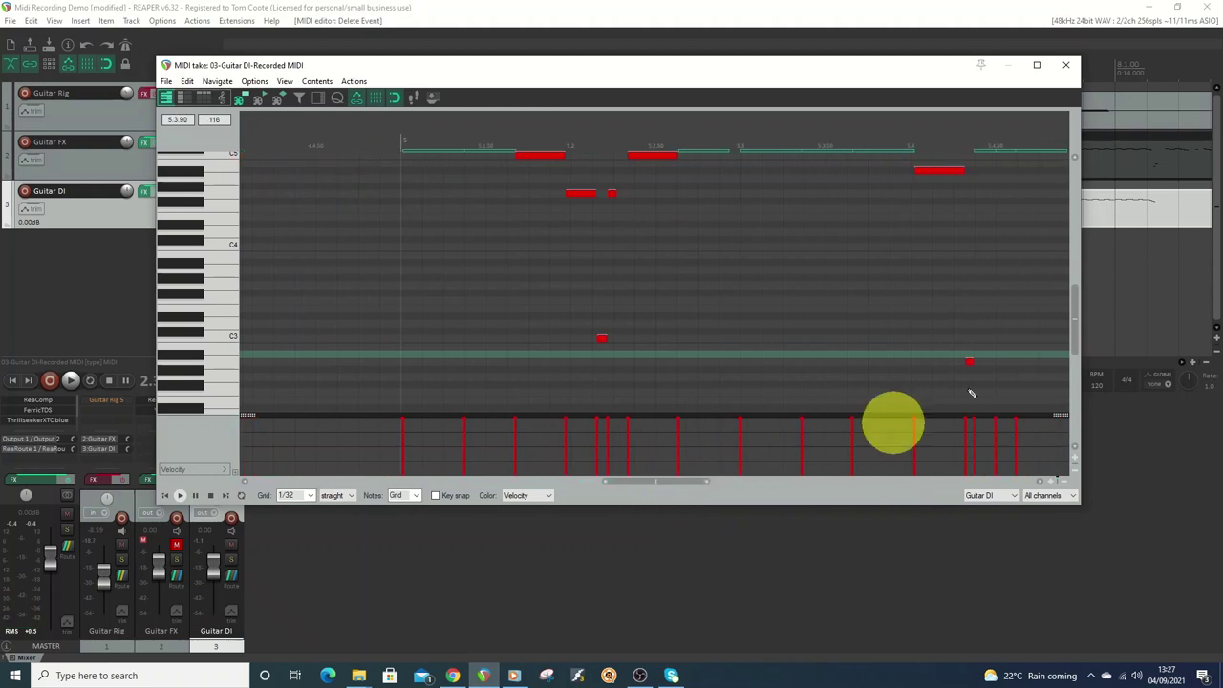
left_click(604, 339)
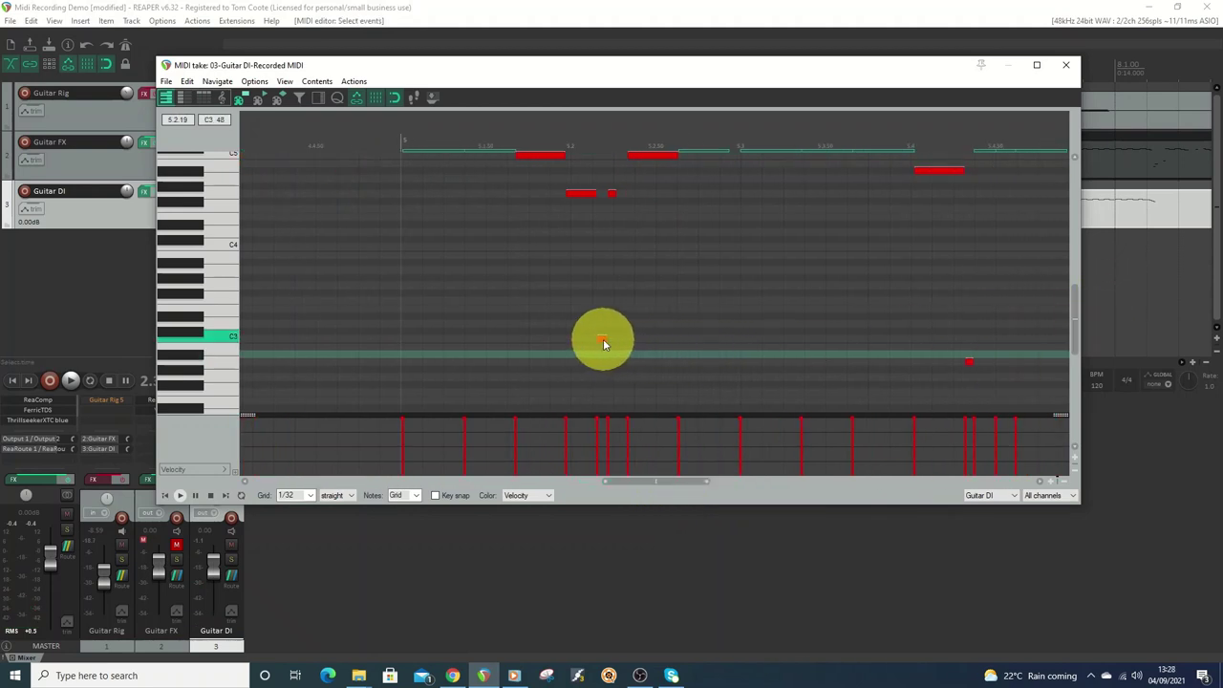
double_click(604, 339)
double_click(969, 361)
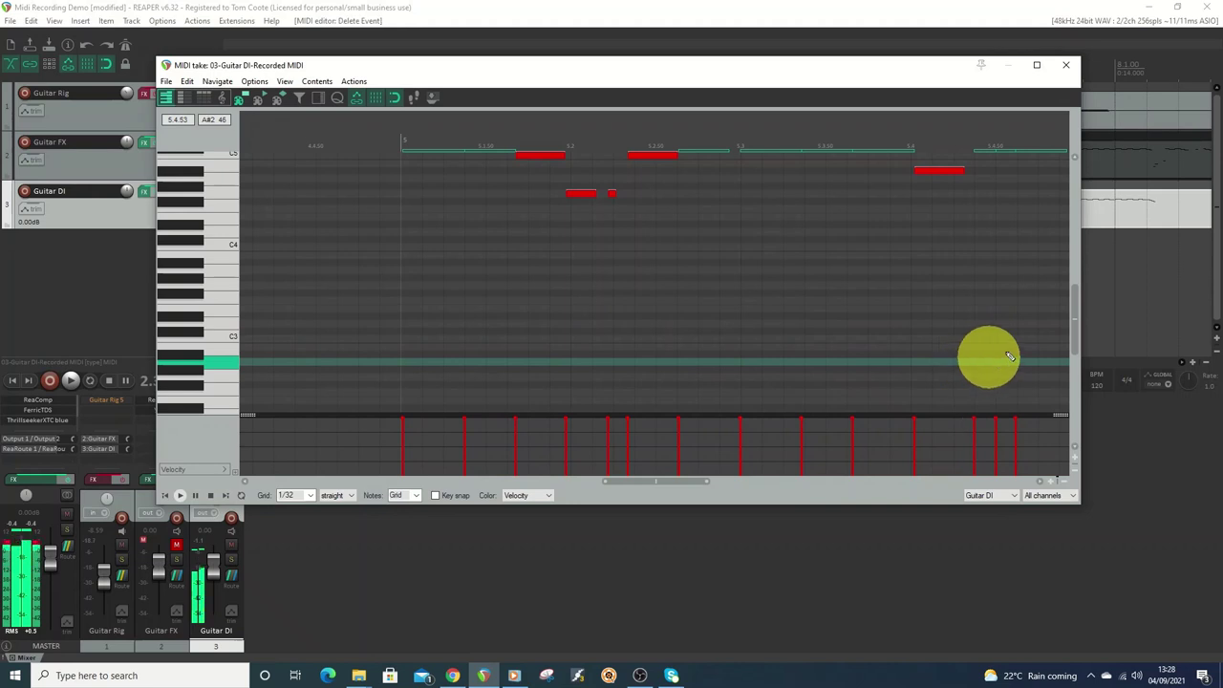
- Delete the stray G#2 and other small low notes further along, then close the MIDI editor
mouse_move(1072, 338)
left_mouse_down()
mouse_move(1075, 292)
mouse_move(1074, 338)
left_mouse_up()
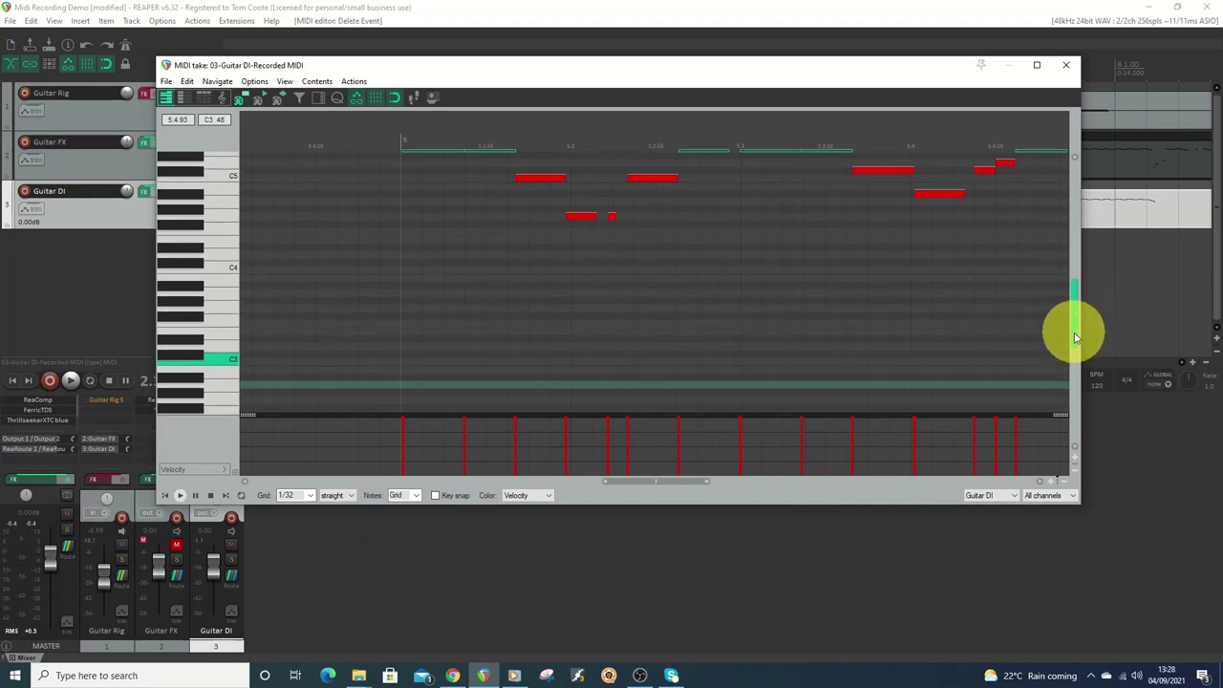
left_click_drag(656, 485, 723, 491)
left_click(764, 349)
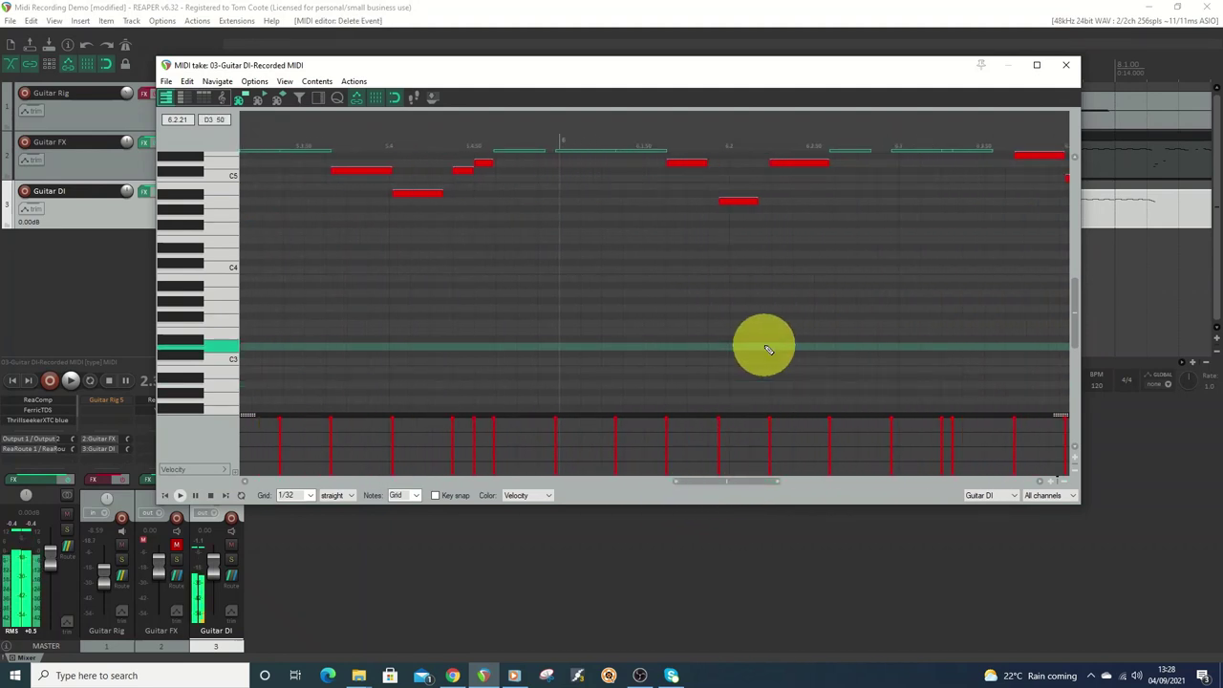
left_click_drag(751, 484, 793, 489)
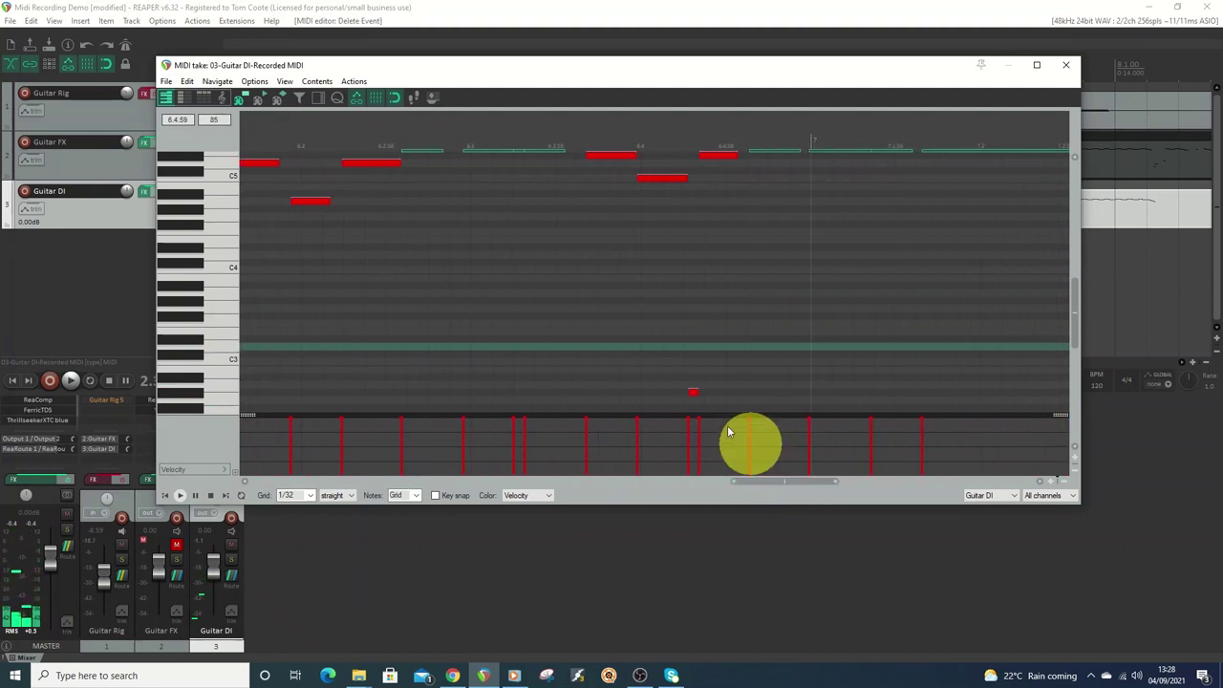
left_click(695, 393)
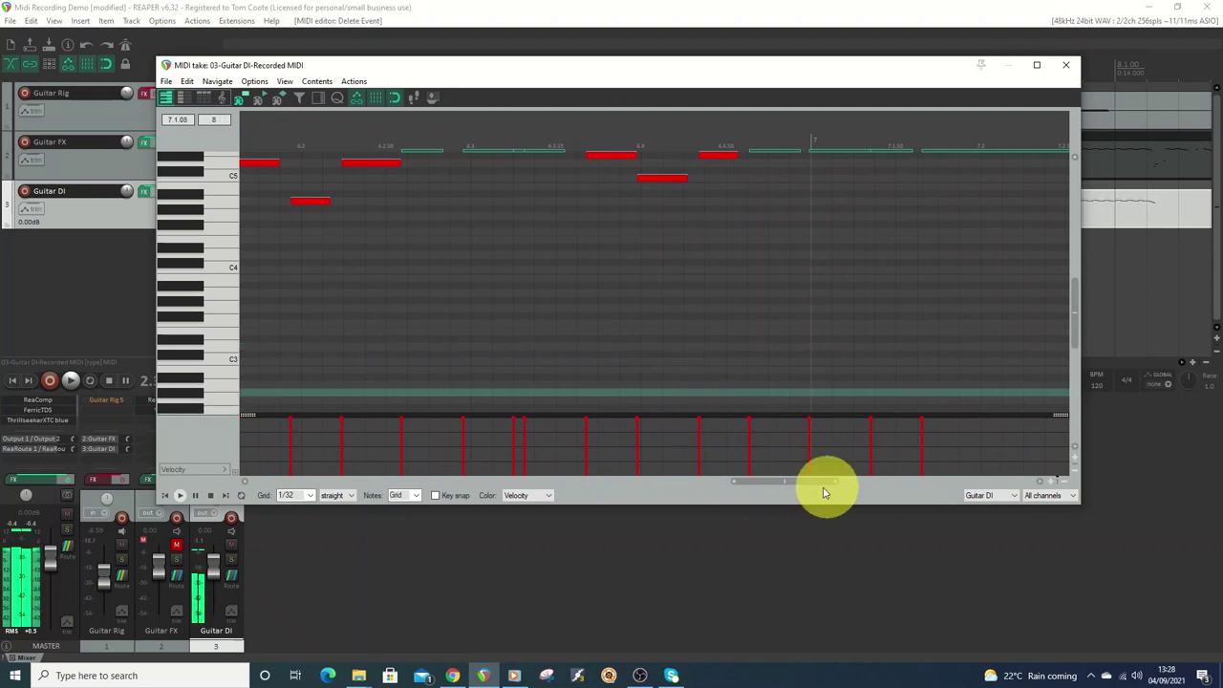
left_click_drag(796, 484, 846, 484)
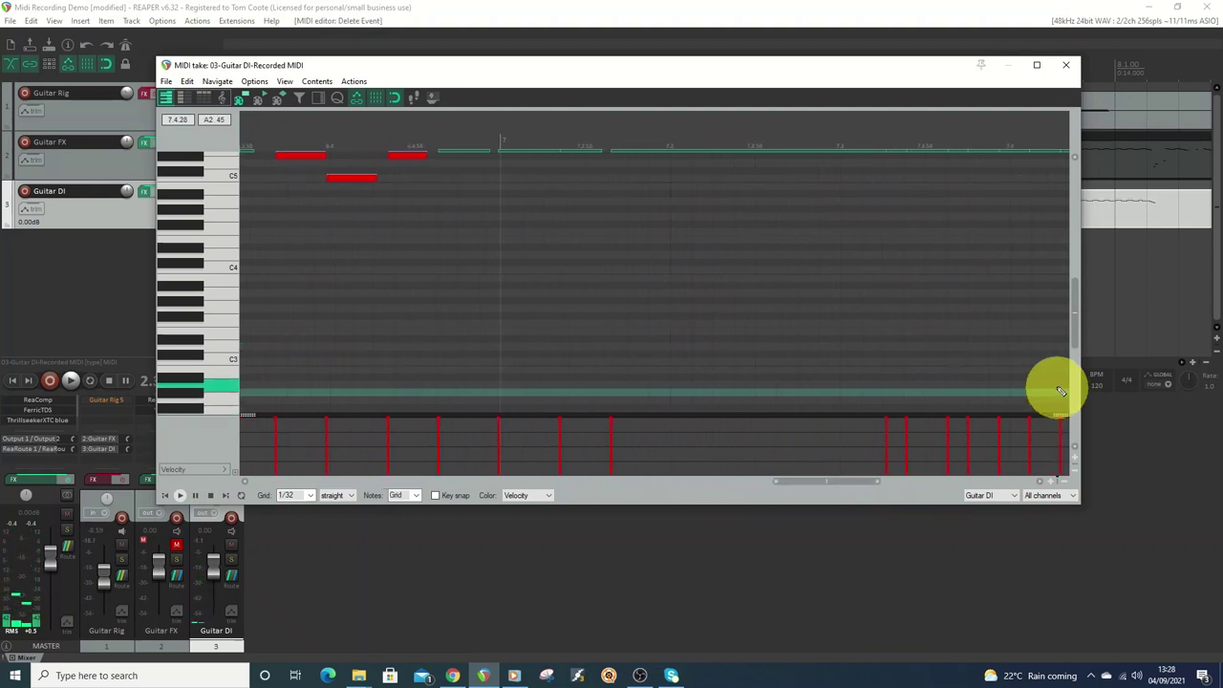
left_click_drag(1072, 341, 1073, 305)
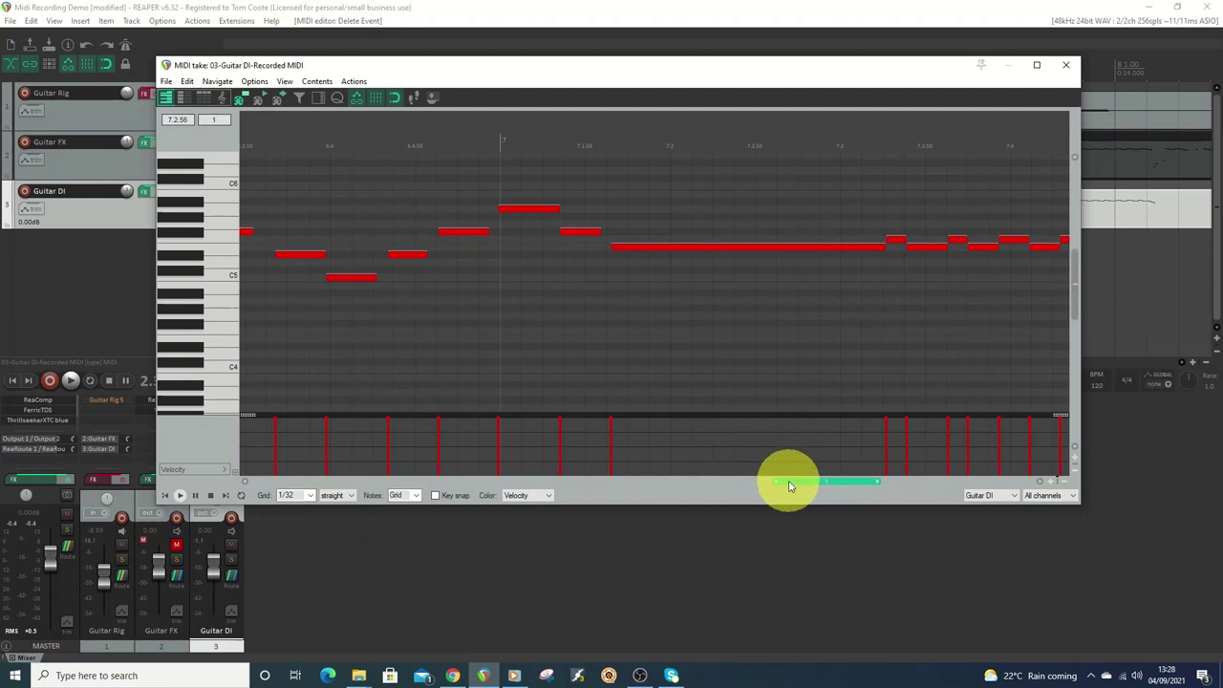
left_click_drag(790, 487, 863, 485)
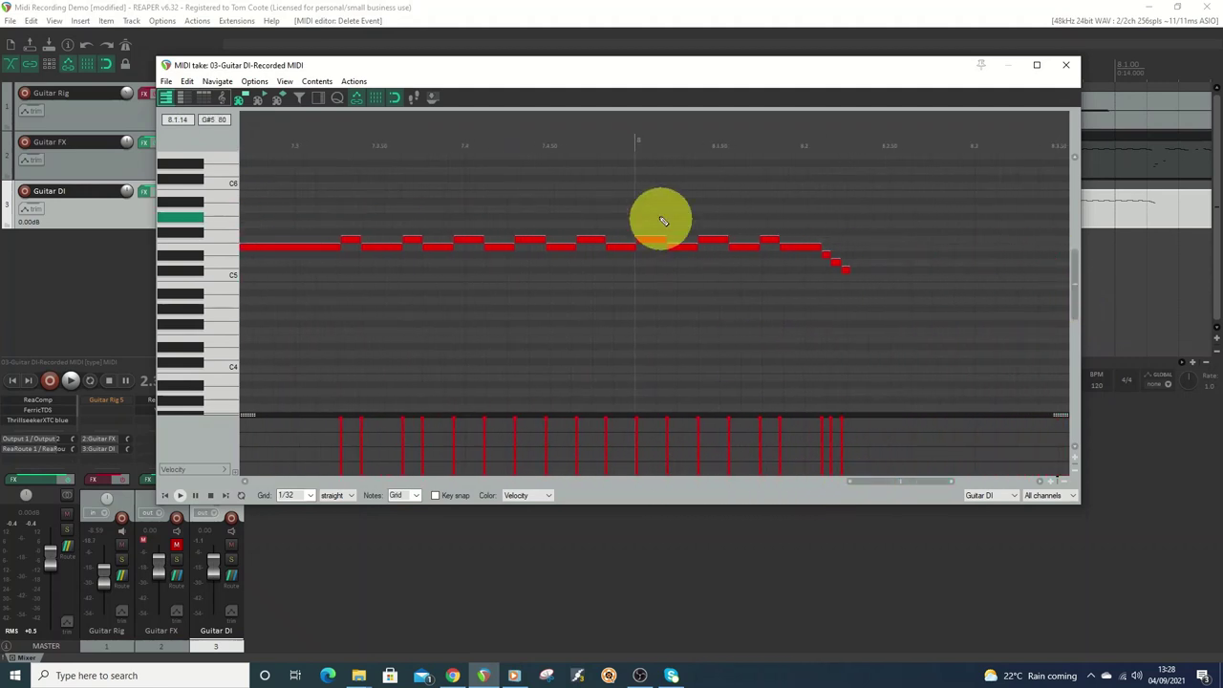
left_click(1067, 69)
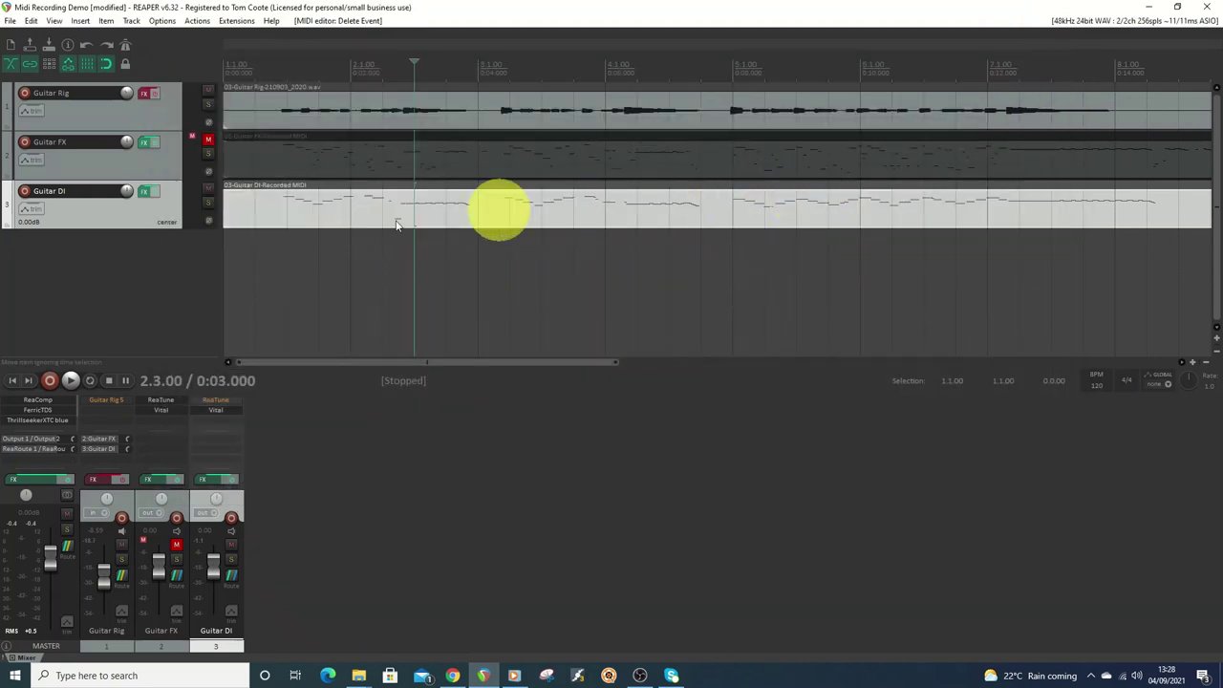
- Un-bypass the Guitar Rig track's FX and reopen the Guitar DI MIDI item in the editor
left_click(156, 93)
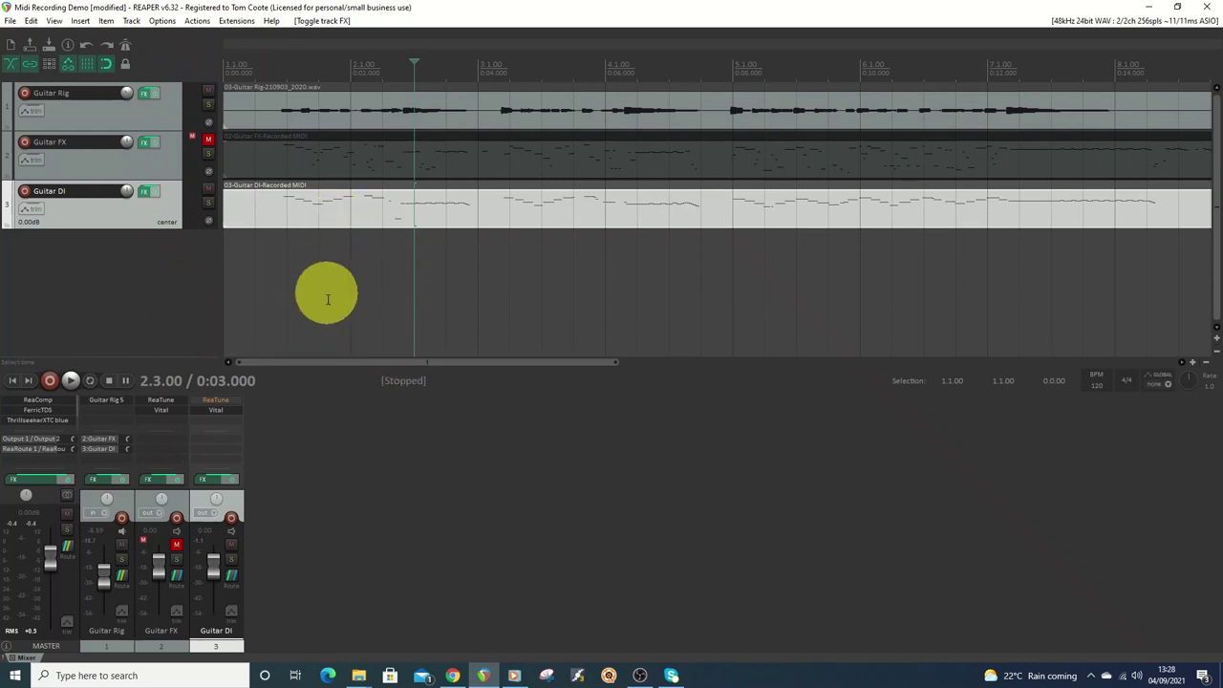
double_click(397, 224)
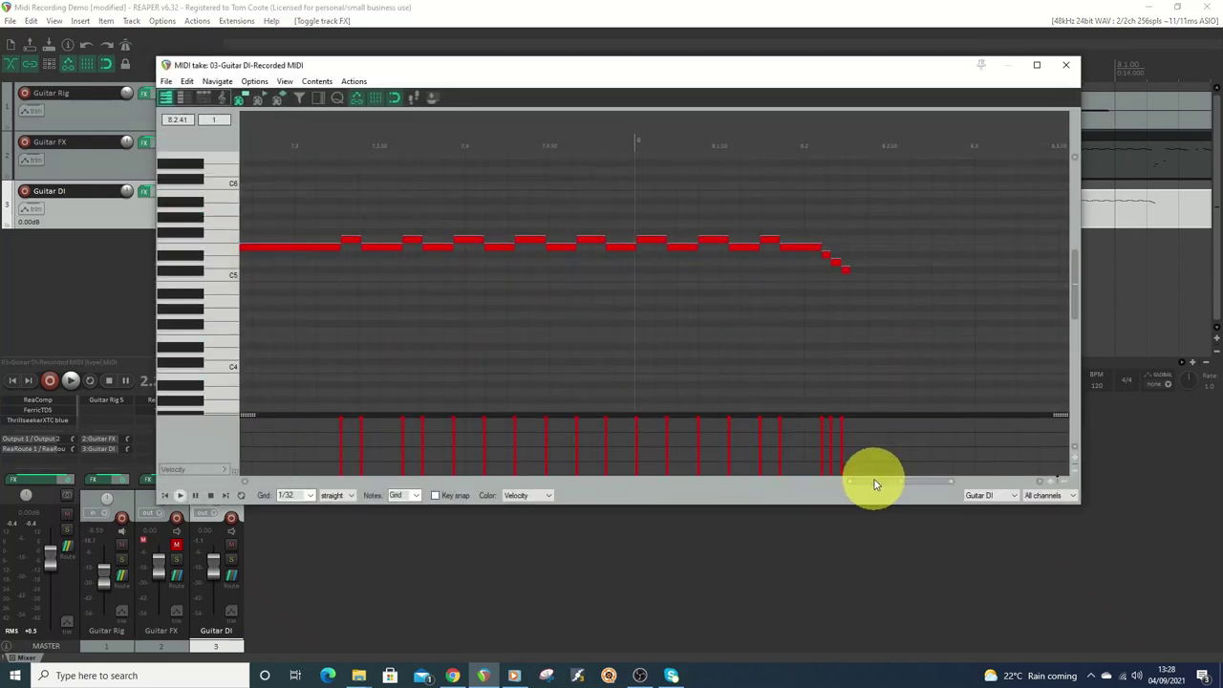
- Delete the remaining stray note near C3 from the Guitar DI take and close the editor
left_click_drag(873, 483, 335, 491)
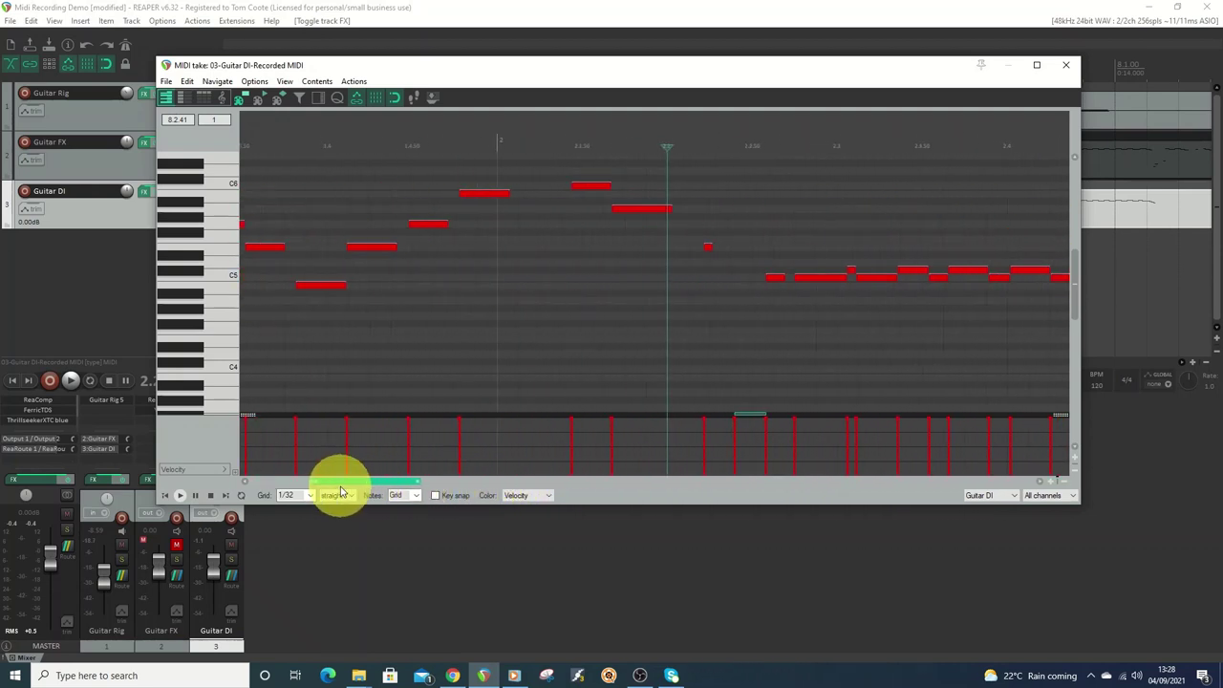
left_click_drag(1084, 300, 816, 339)
double_click(748, 317)
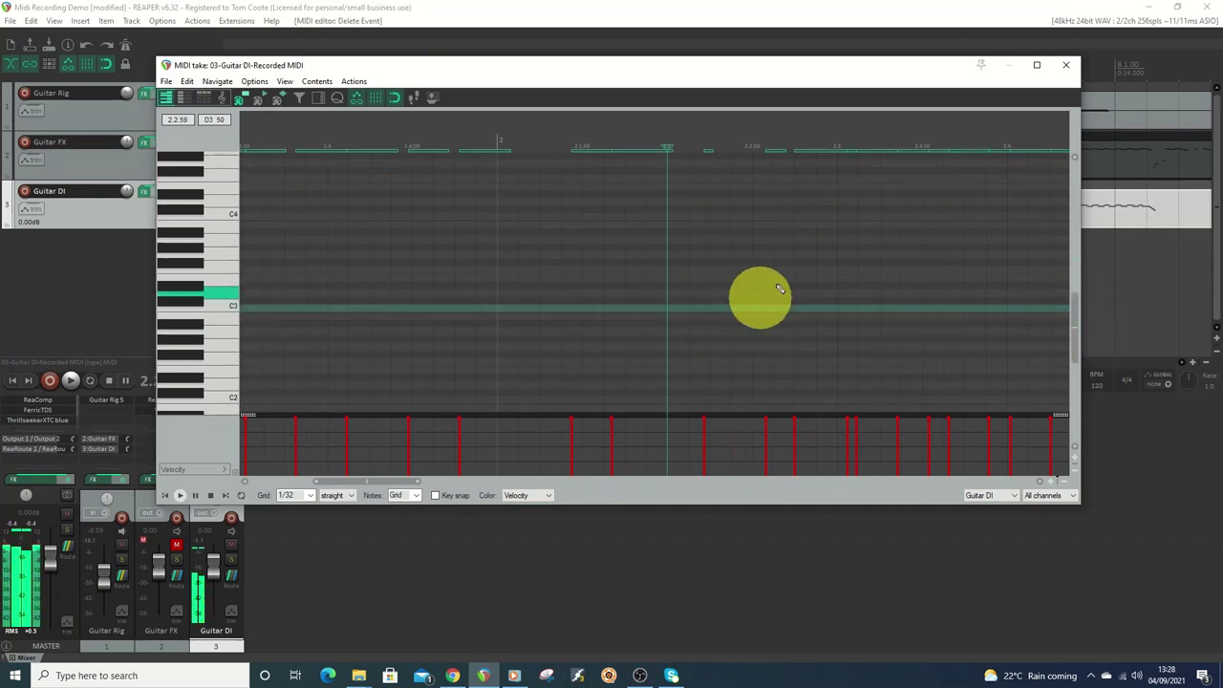
left_click(1067, 66)
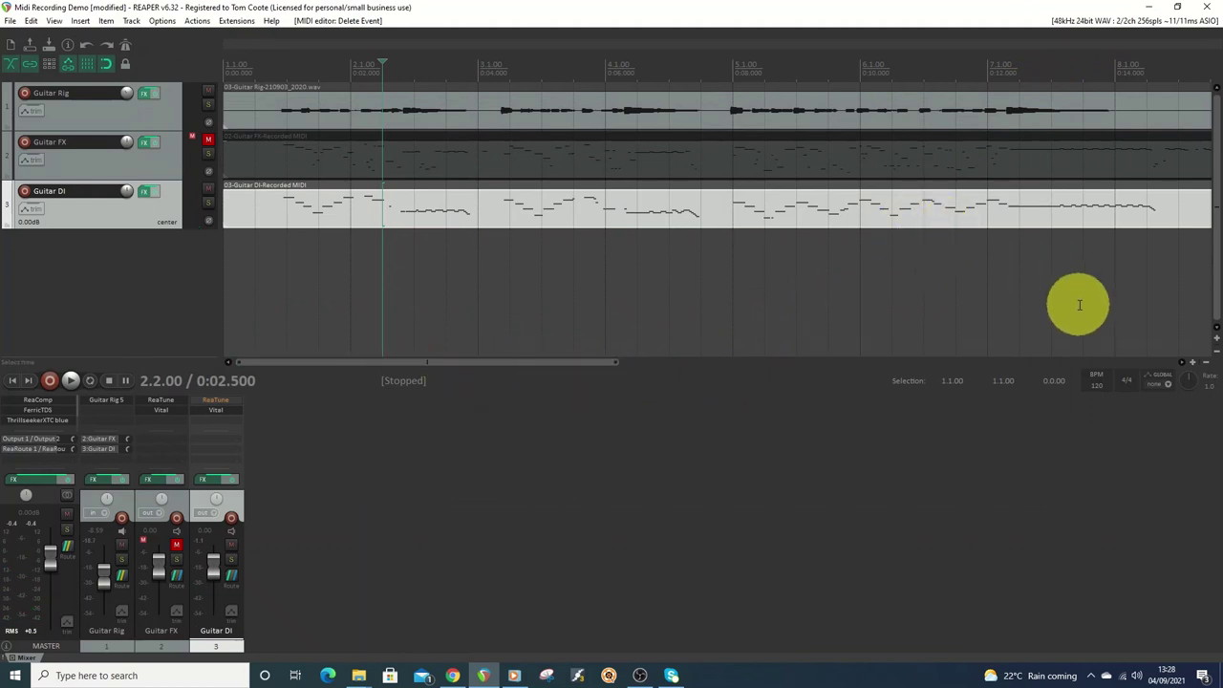
- Play from the start, set Guitar DI to 1.41 dB and Guitar Rig to -6.93 dB, then stop
left_click(13, 380)
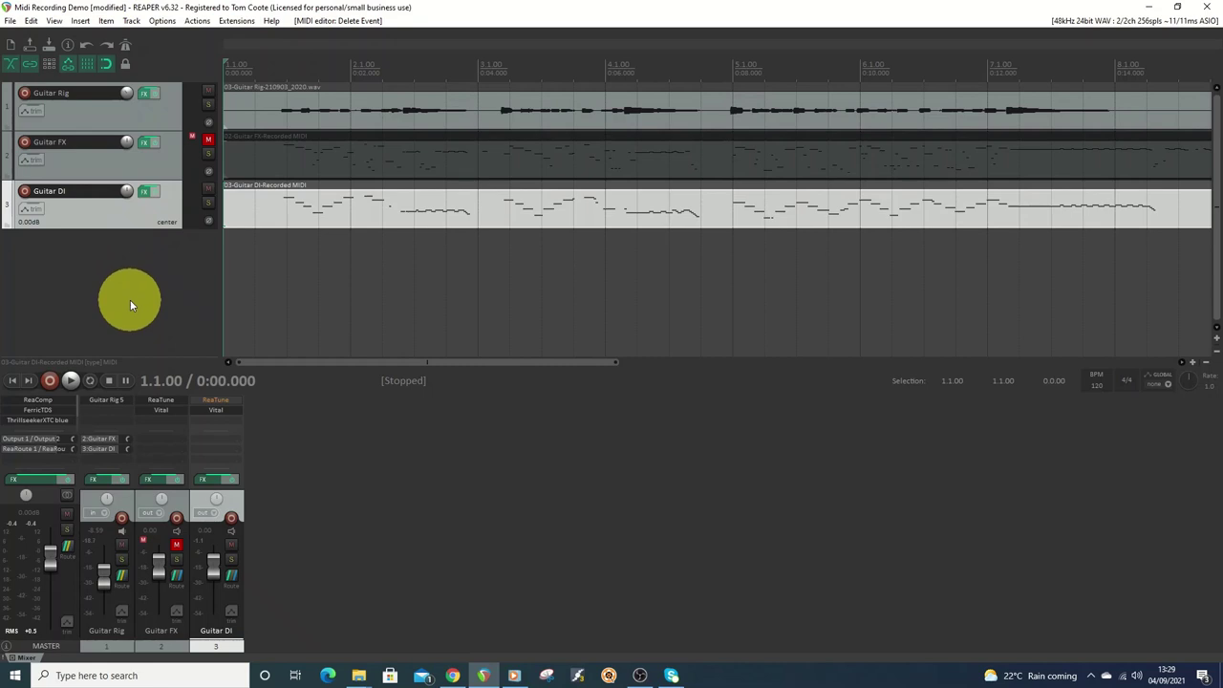
left_click(70, 381)
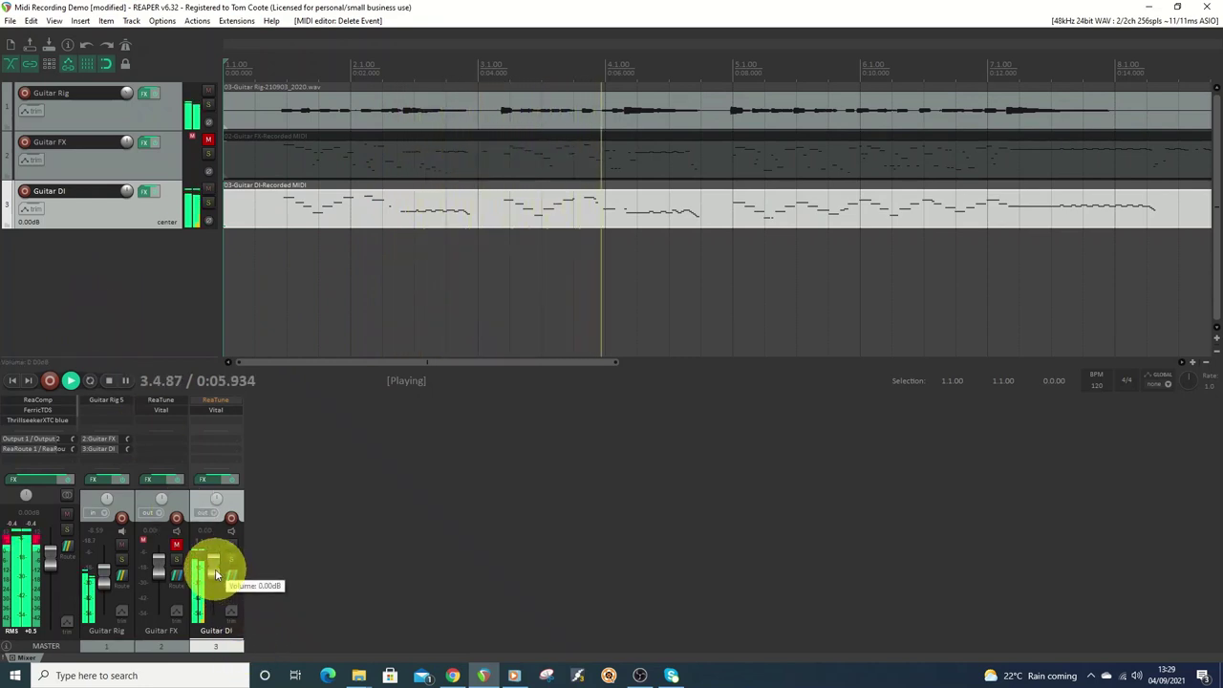
scroll(215, 568, "up", 3)
scroll(106, 579, "down", 1)
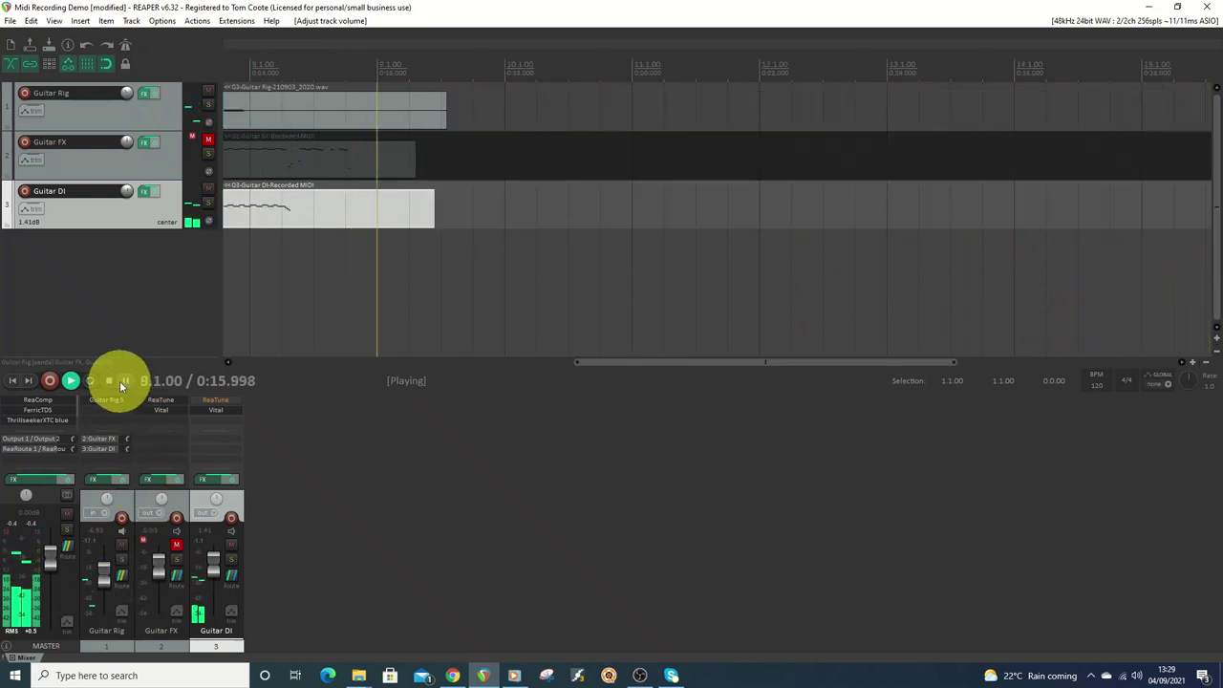
left_click(108, 380)
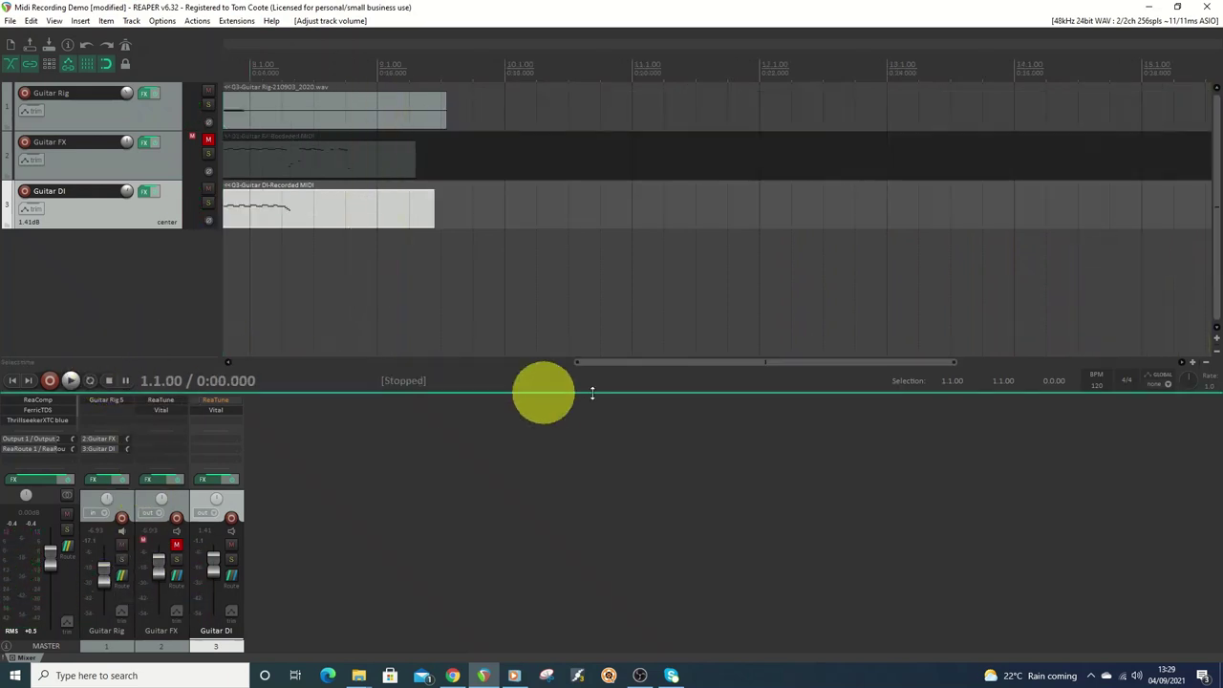
left_click_drag(716, 365, 368, 362)
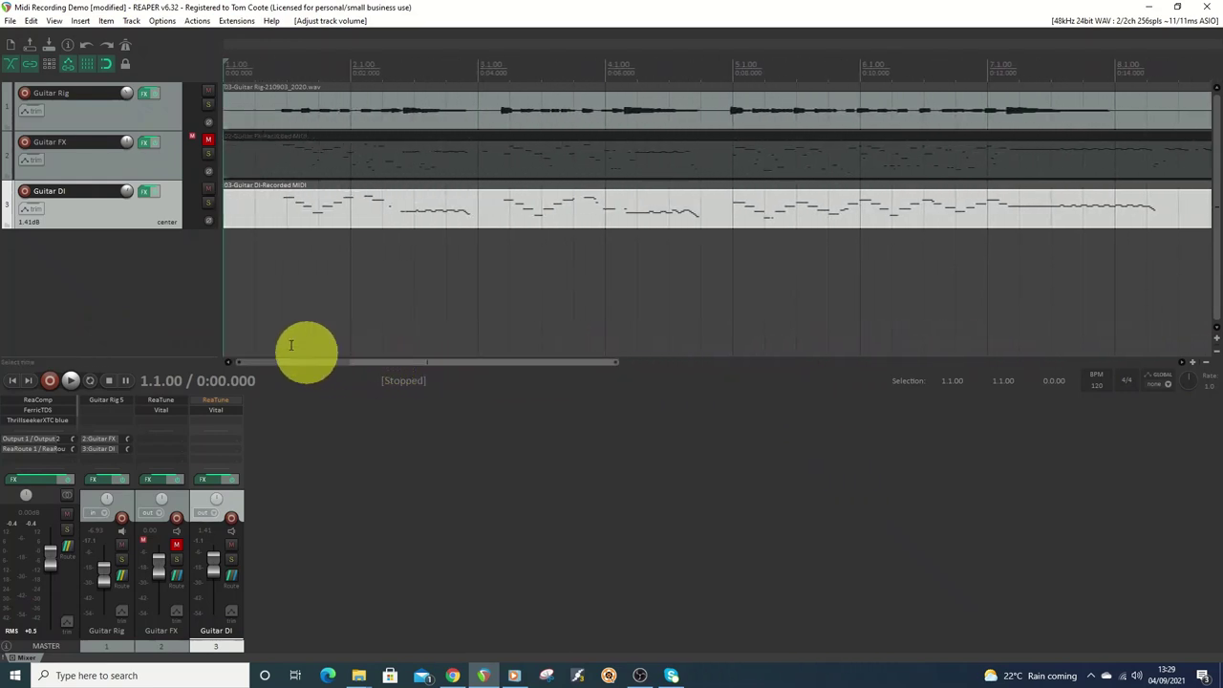
right_click(26, 281)
- Insert a new track, move it to position 4, and paste a copy of the Guitar DI MIDI item onto it
left_click(65, 291)
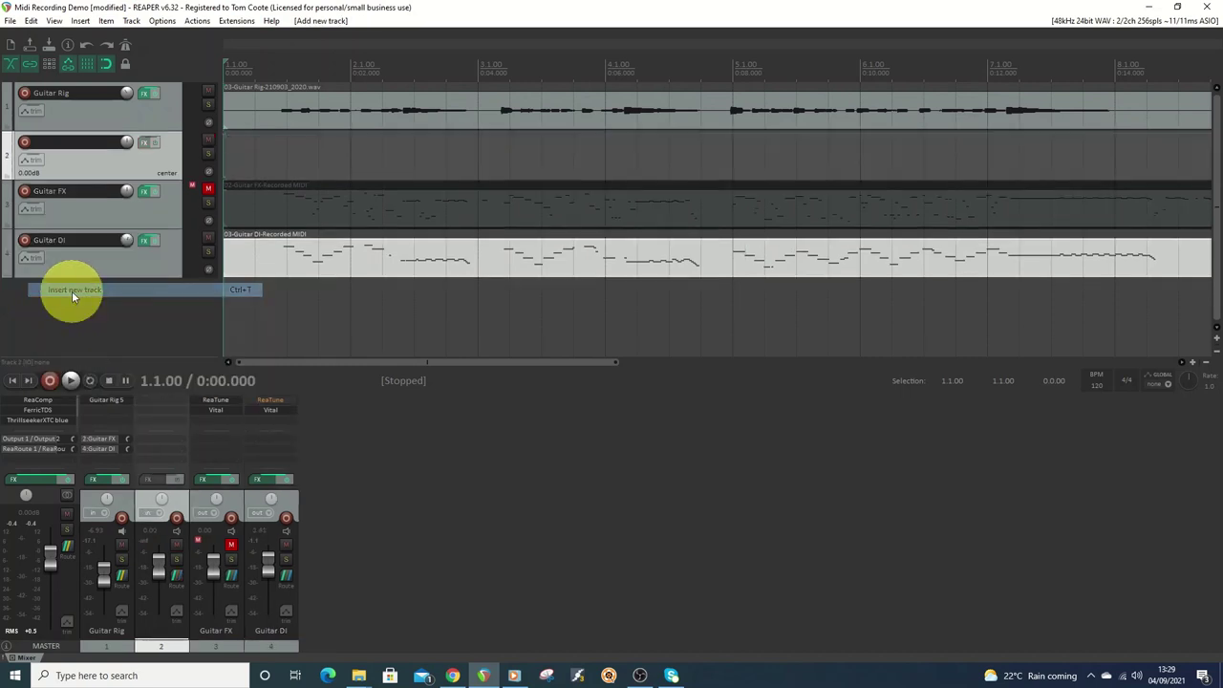
left_click_drag(9, 177, 30, 290)
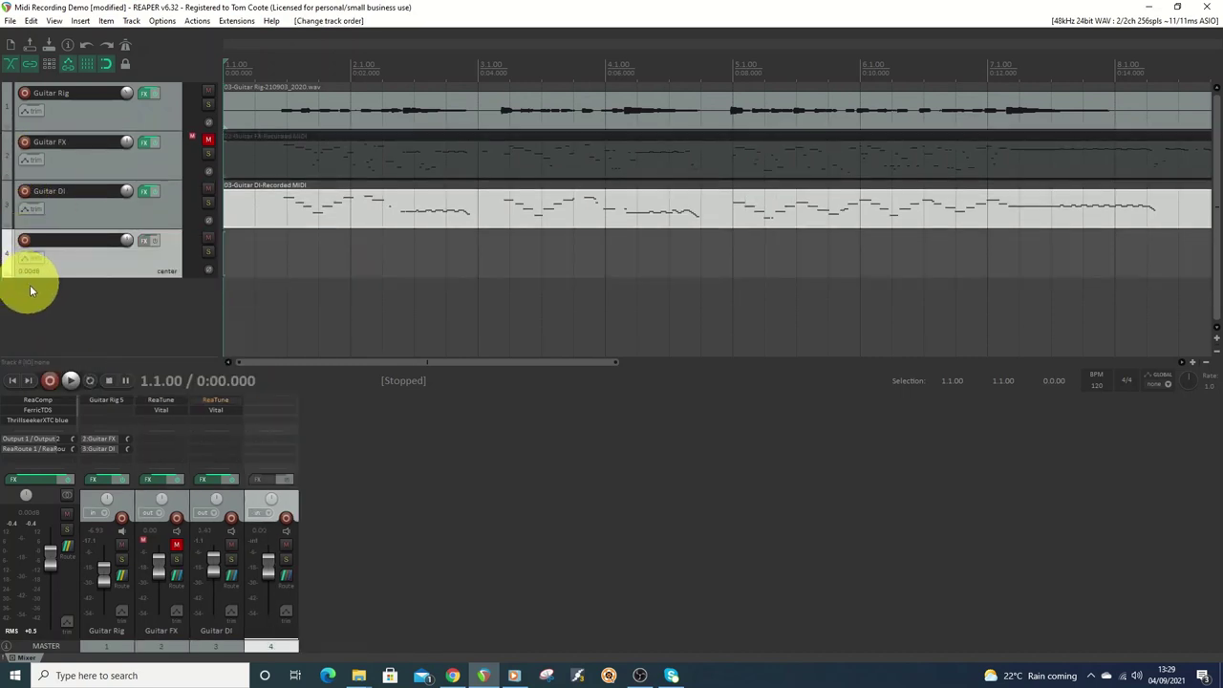
right_click(259, 212)
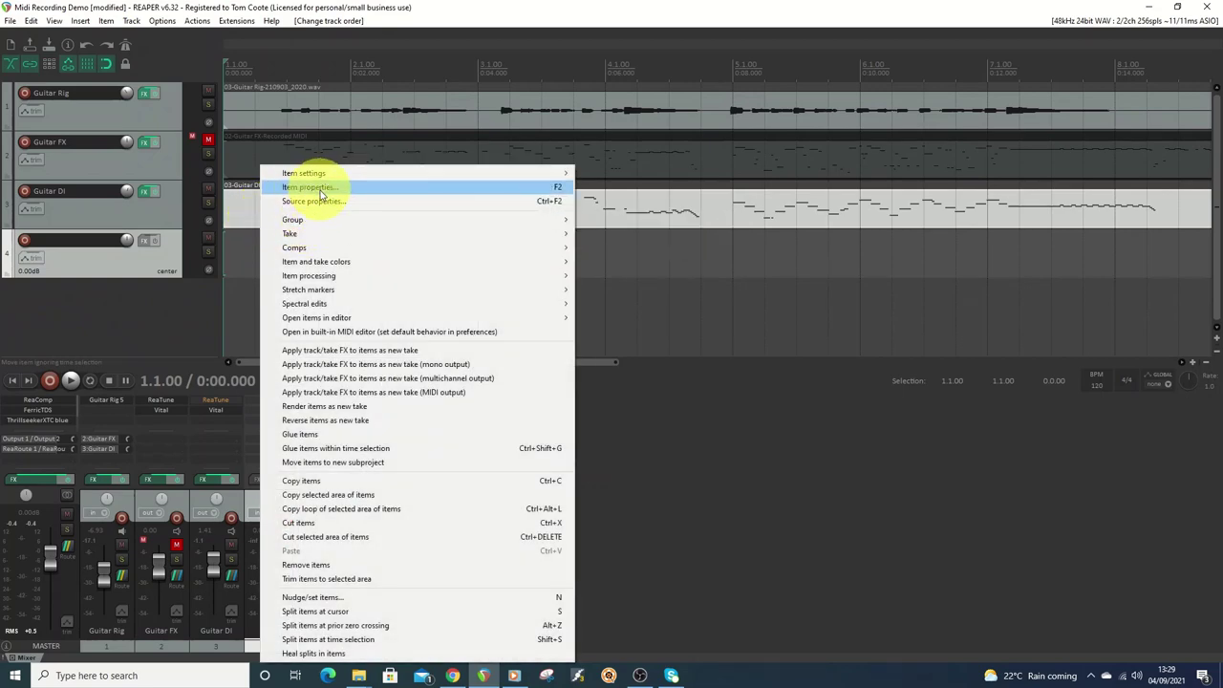
left_click(307, 482)
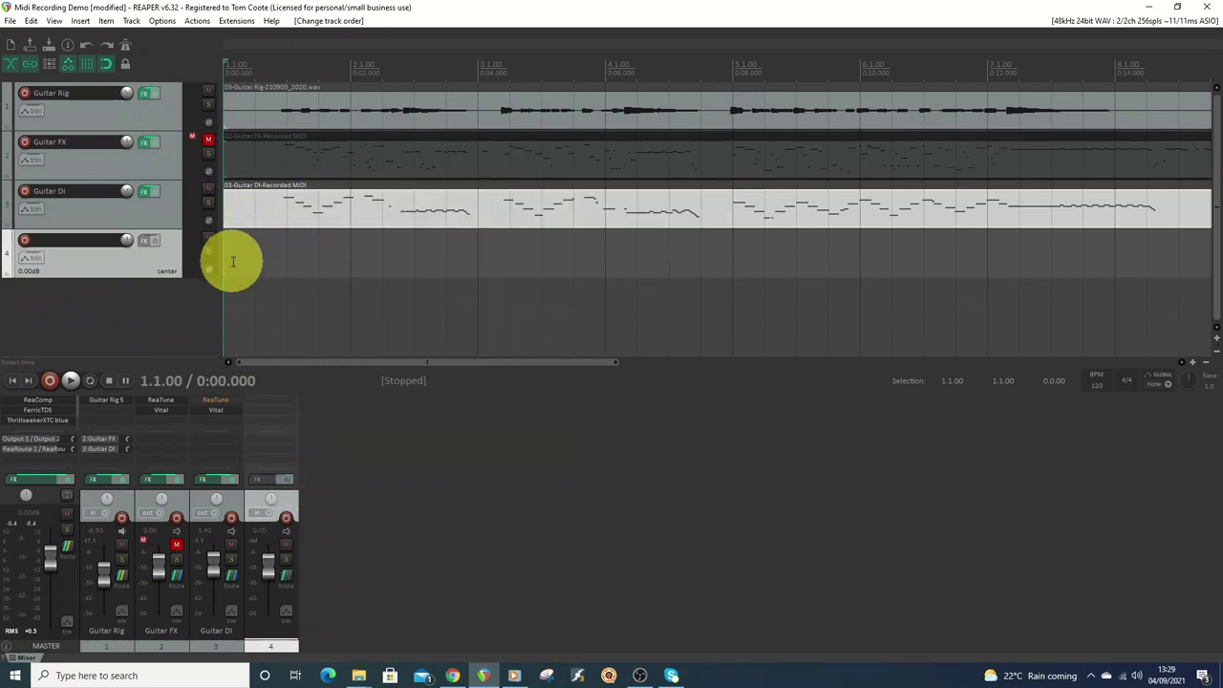
left_click(232, 256)
right_click(235, 268)
left_click(261, 467)
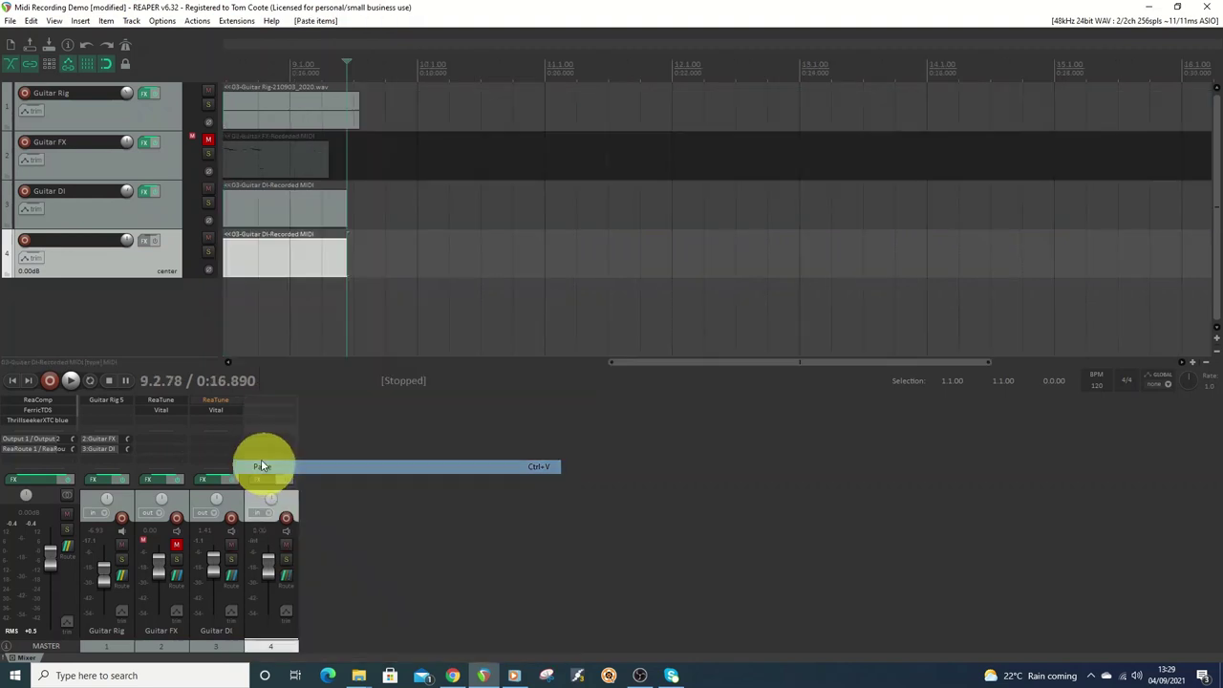
left_click_drag(636, 361, 210, 359)
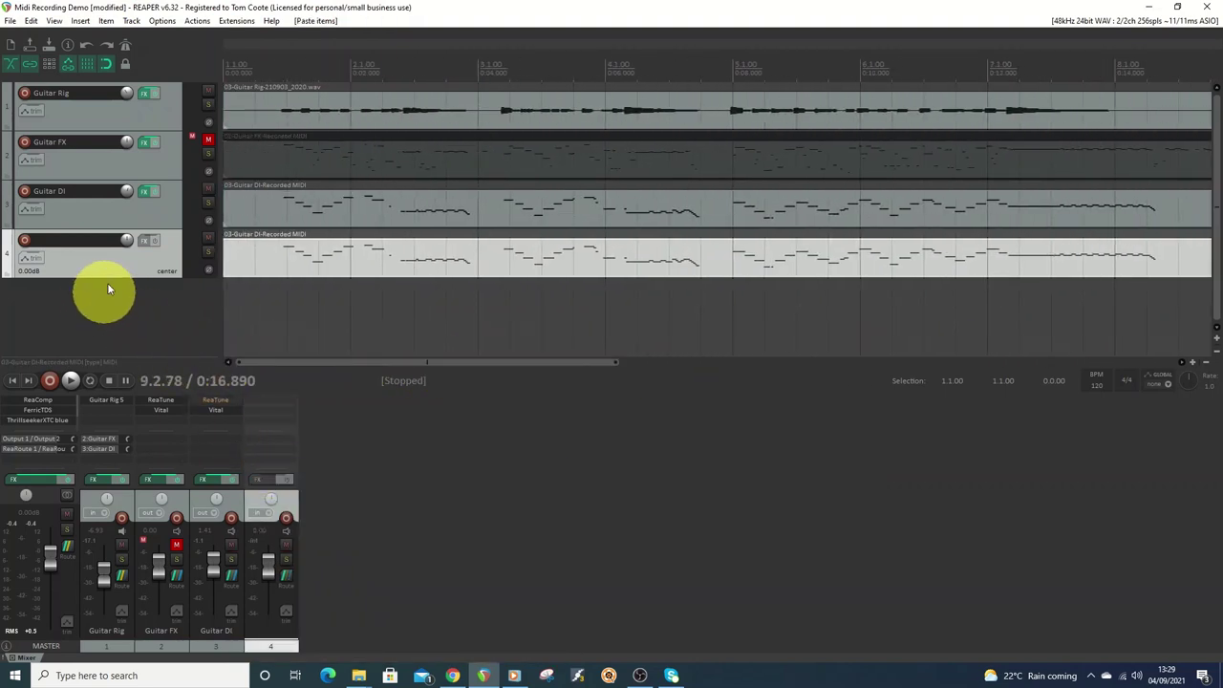
left_click(146, 241)
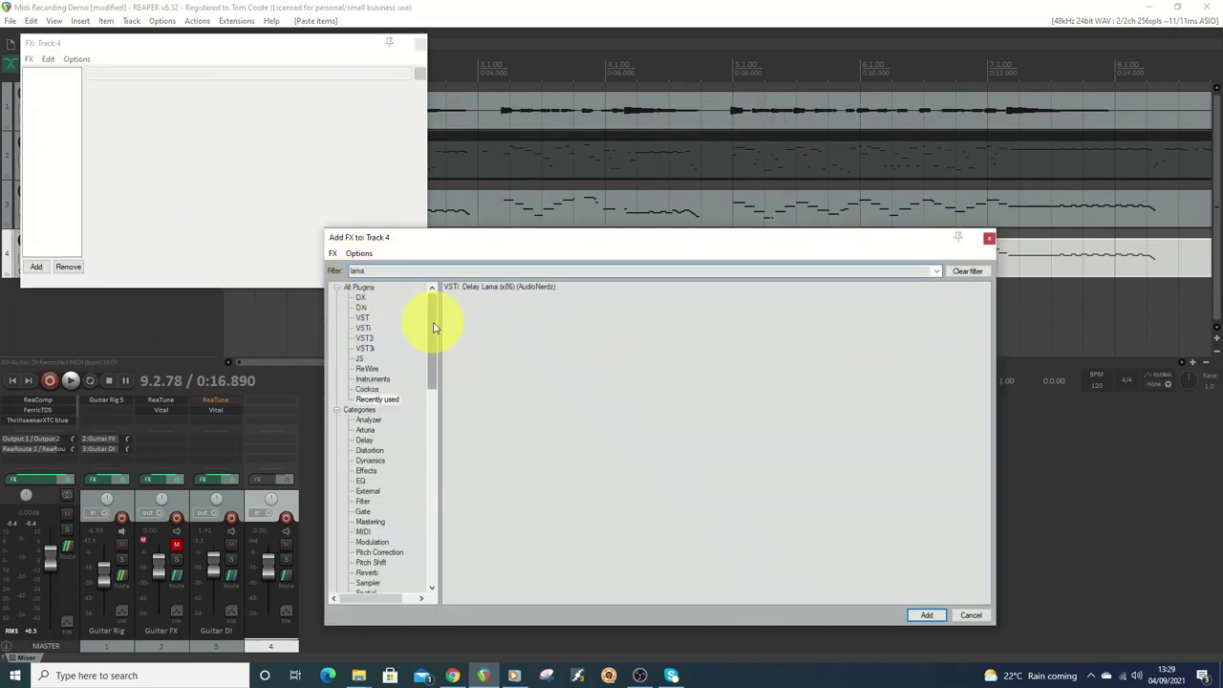
- Load the VSTi Delay Lama instrument on track 4 and close its FX chain
double_click(503, 293)
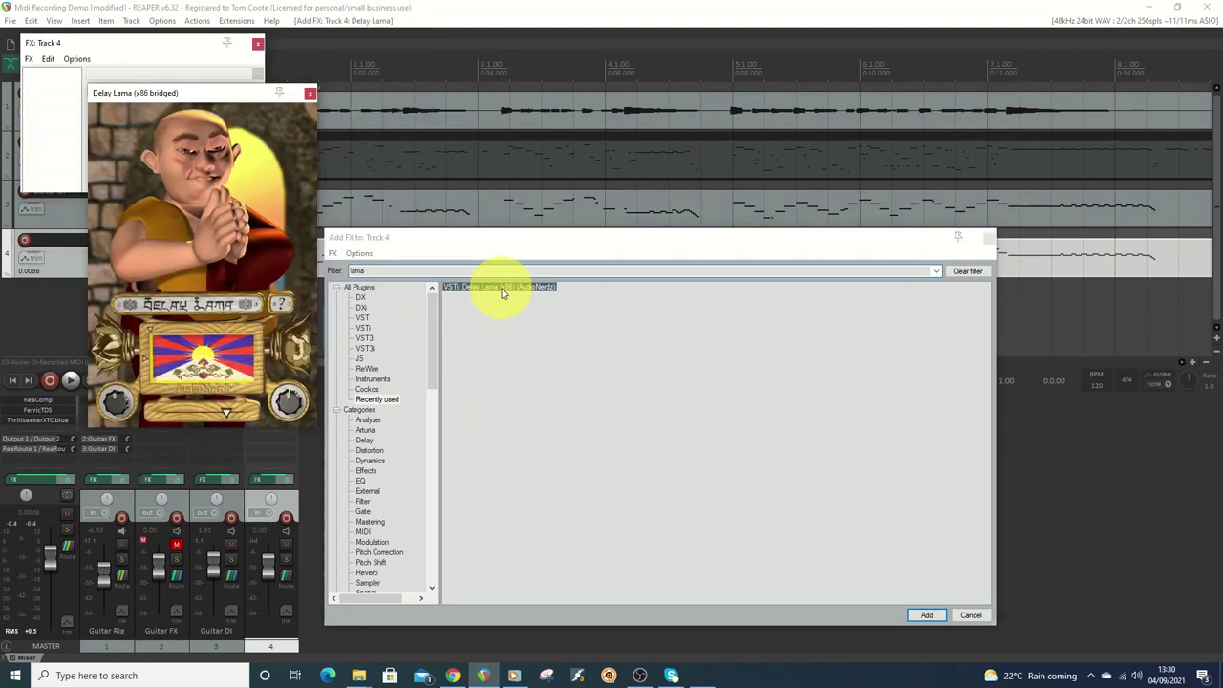
left_click_drag(196, 96, 650, 157)
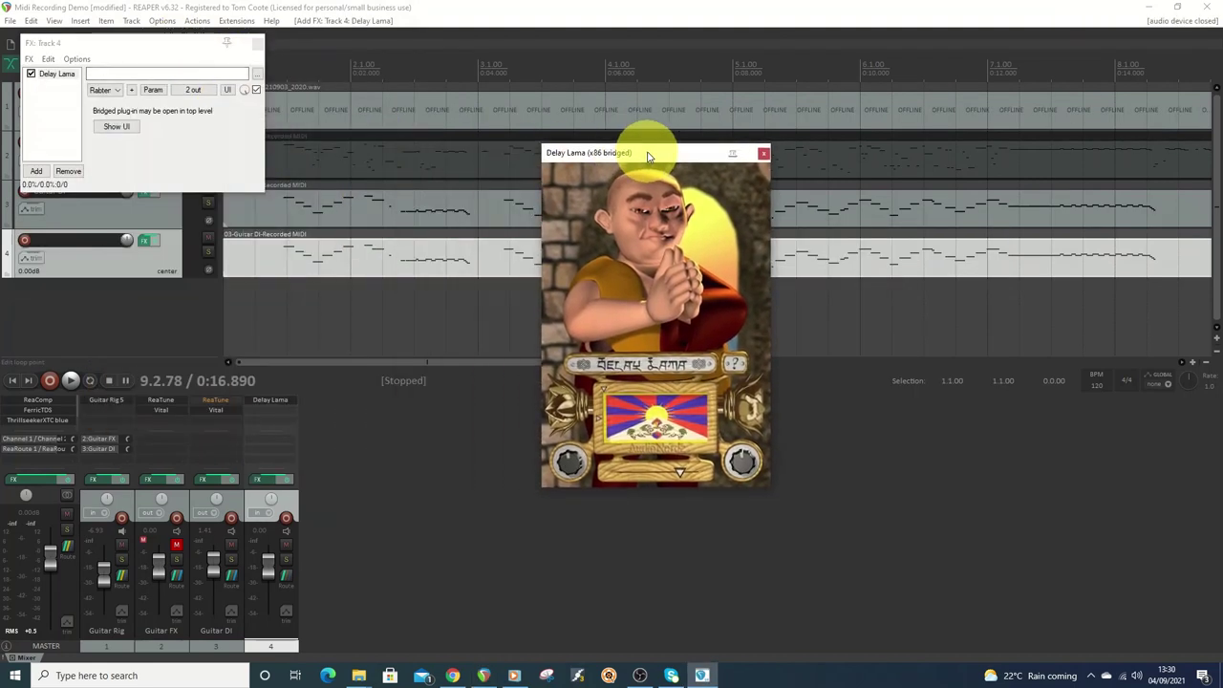
left_click(256, 43)
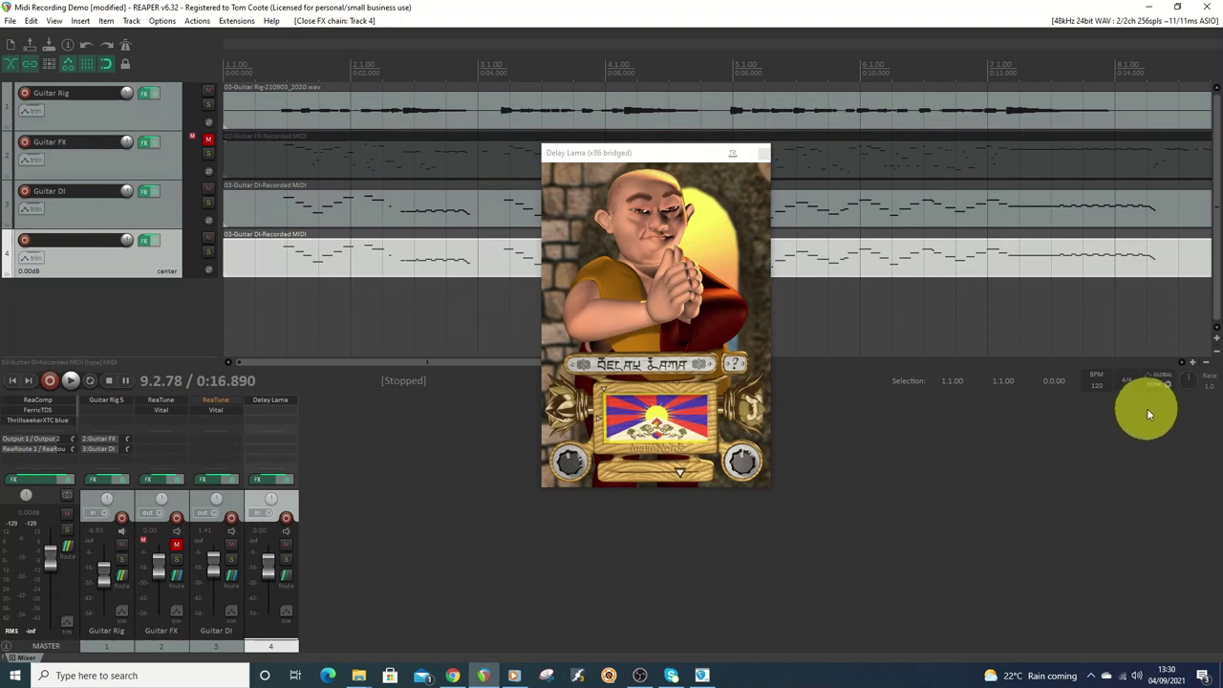
- Rename track 4 to 'Delay Lama' and move the Delay Lama plugin window lower
double_click(63, 242)
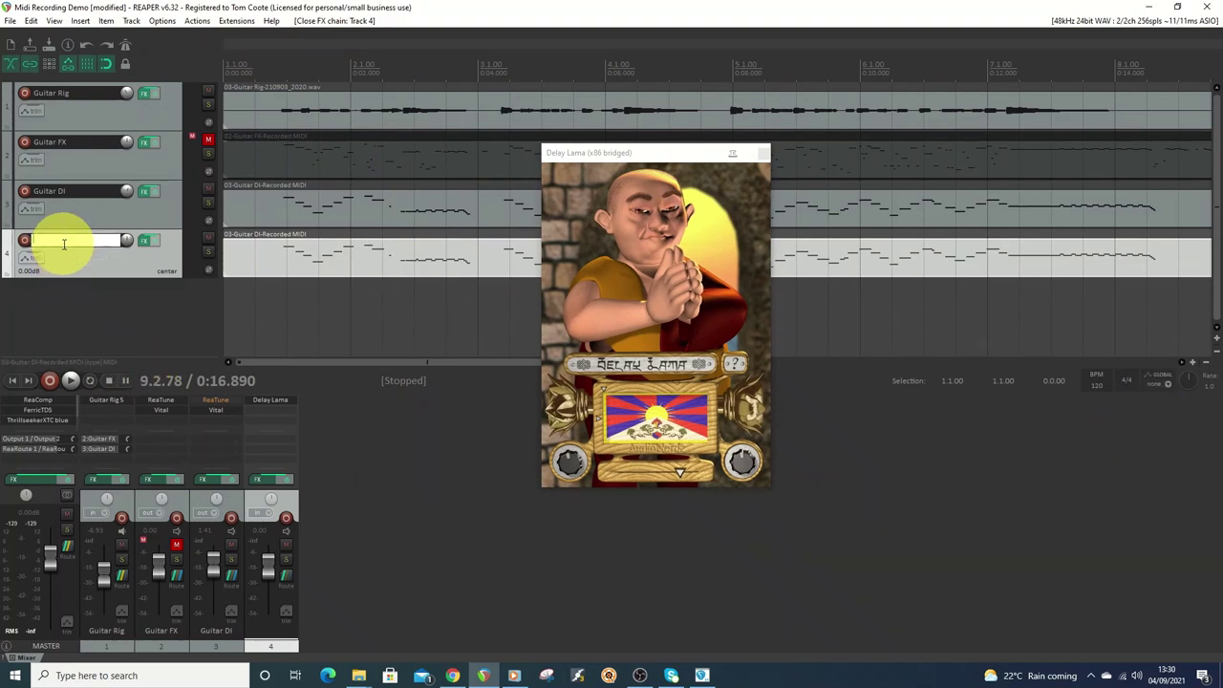
type("Delay L")
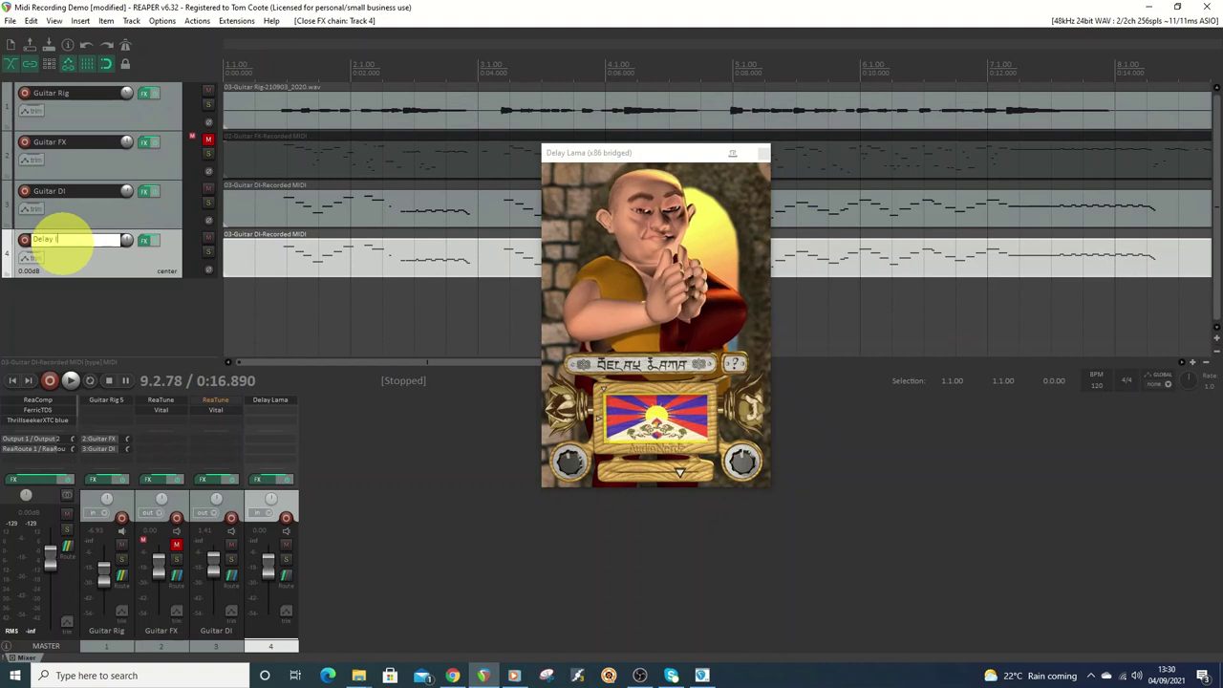
type("ama")
key("Return")
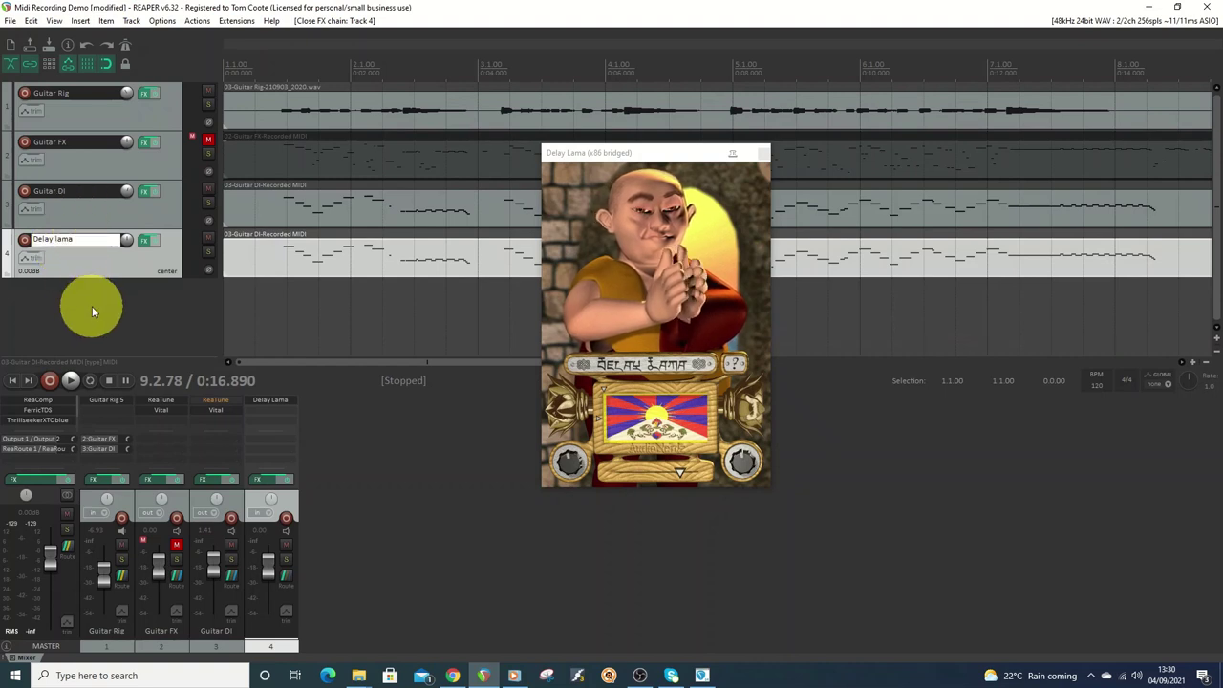
left_click(669, 160)
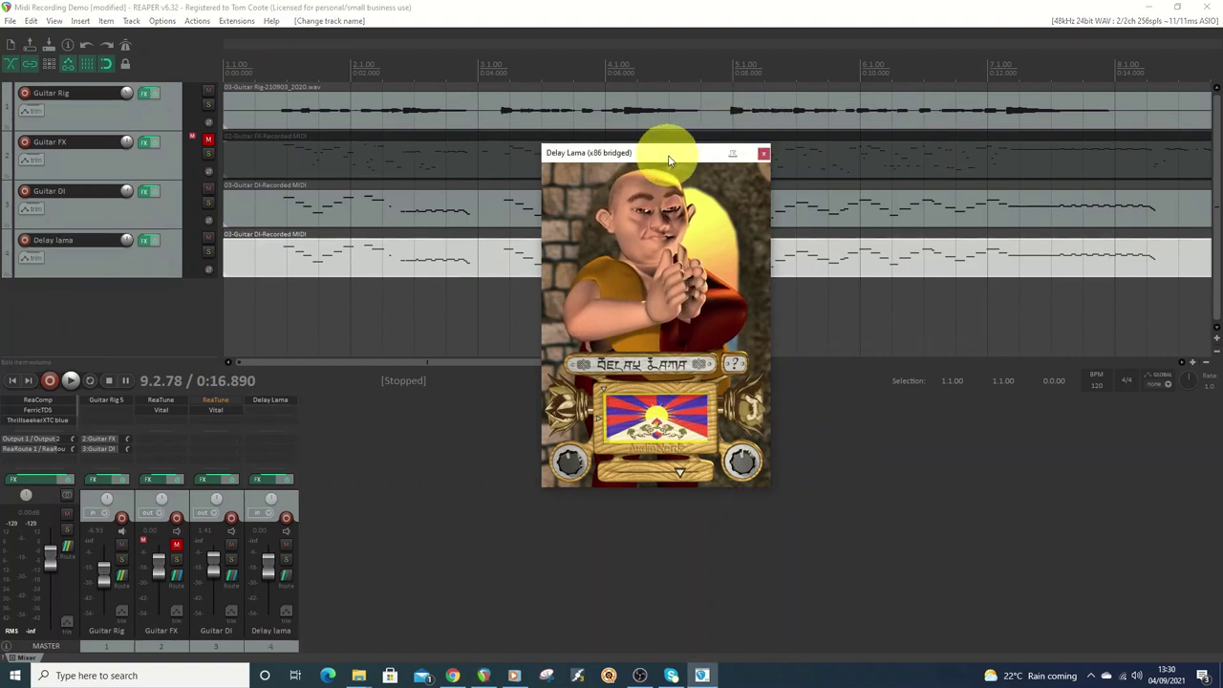
left_click_drag(668, 161, 803, 306)
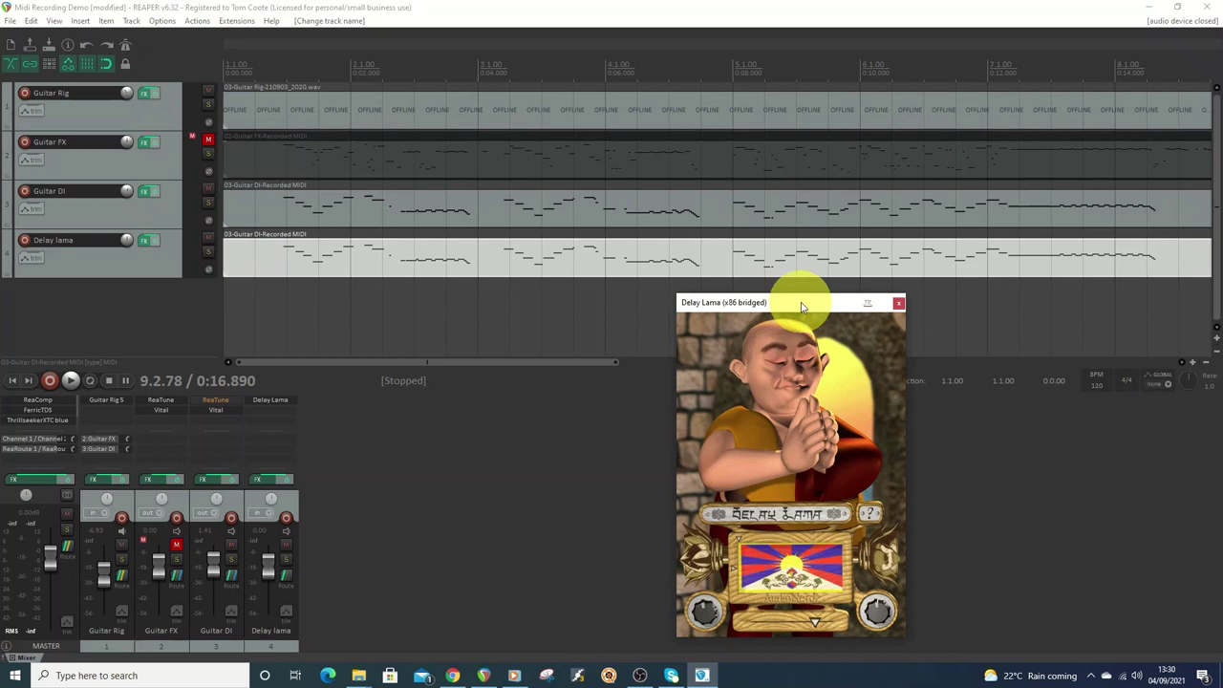
- Open the Delay lama track's copied Guitar DI MIDI take in the MIDI editor
double_click(244, 267)
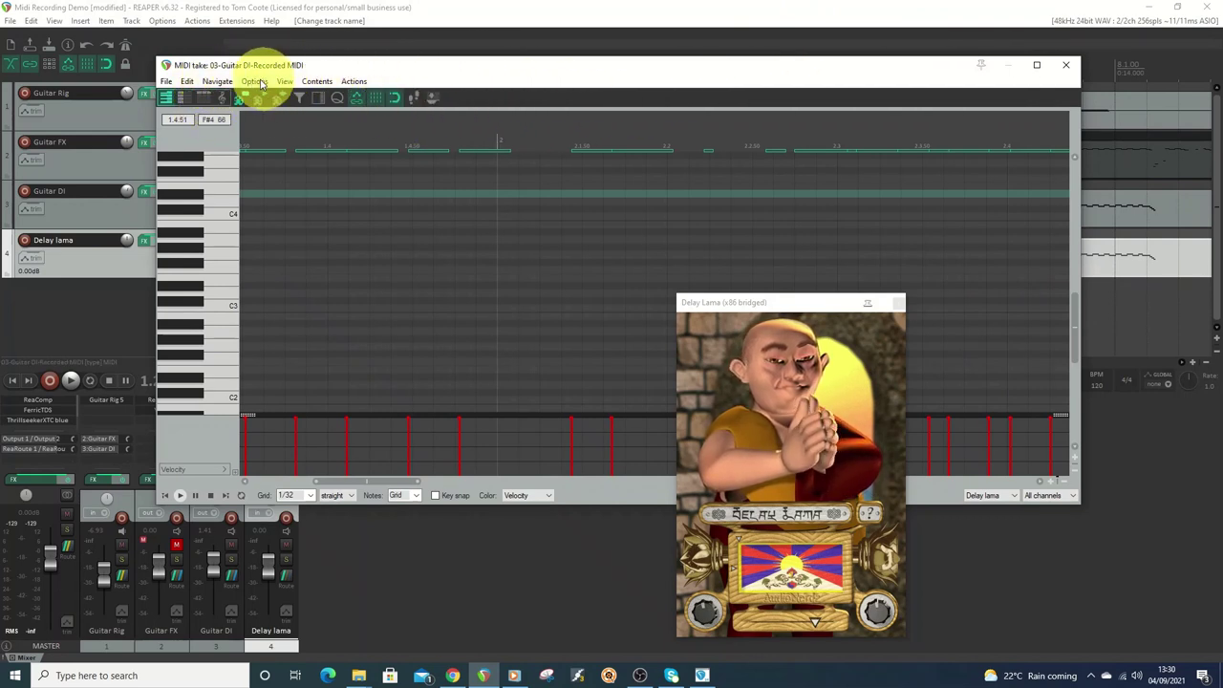
- Select all notes, transpose them by -12 semitones, and close the MIDI editor
left_click(188, 82)
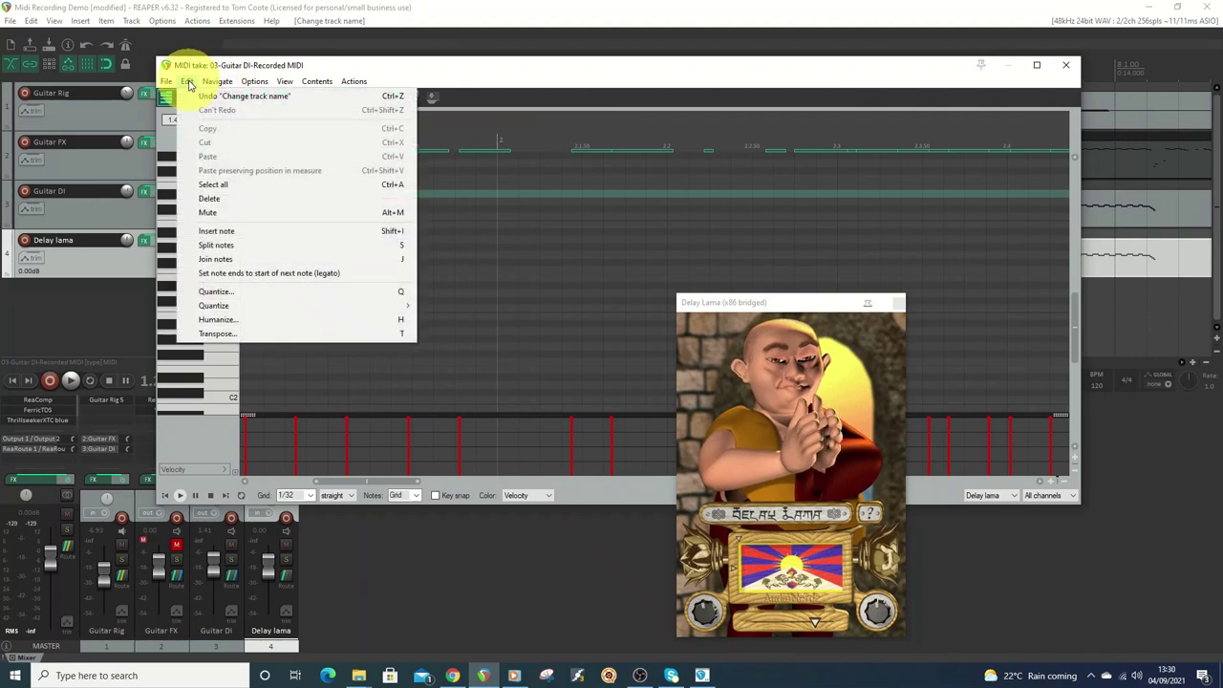
left_click(221, 185)
left_click(188, 83)
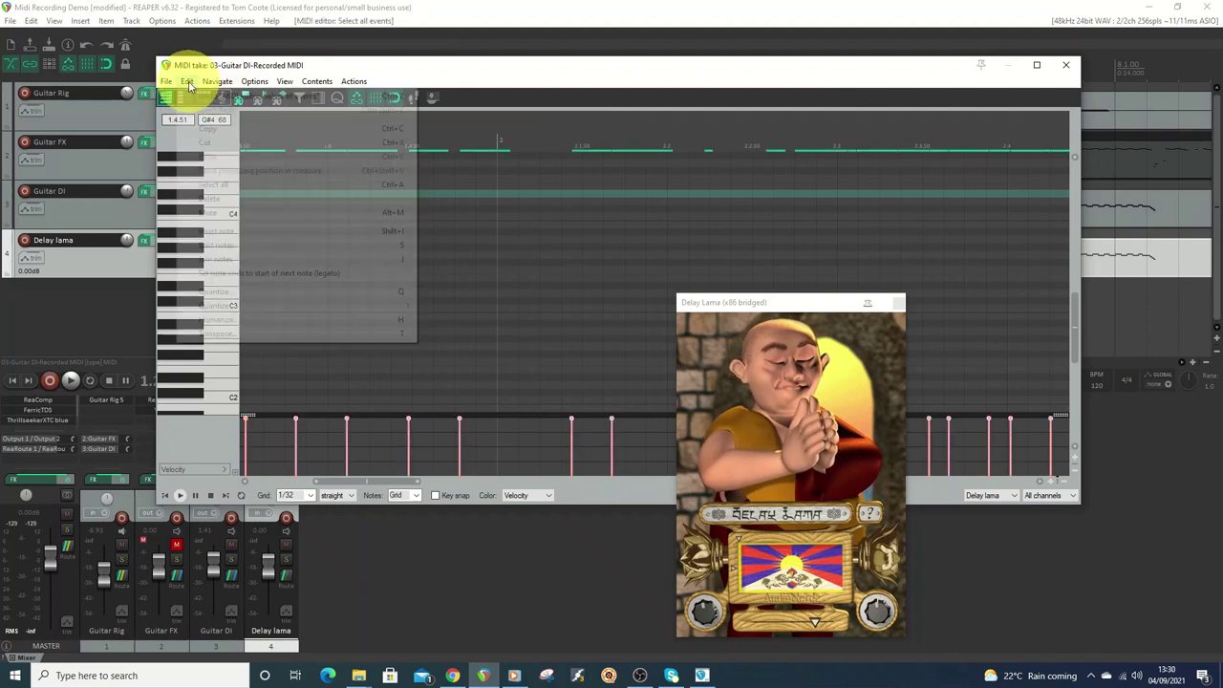
left_click(222, 336)
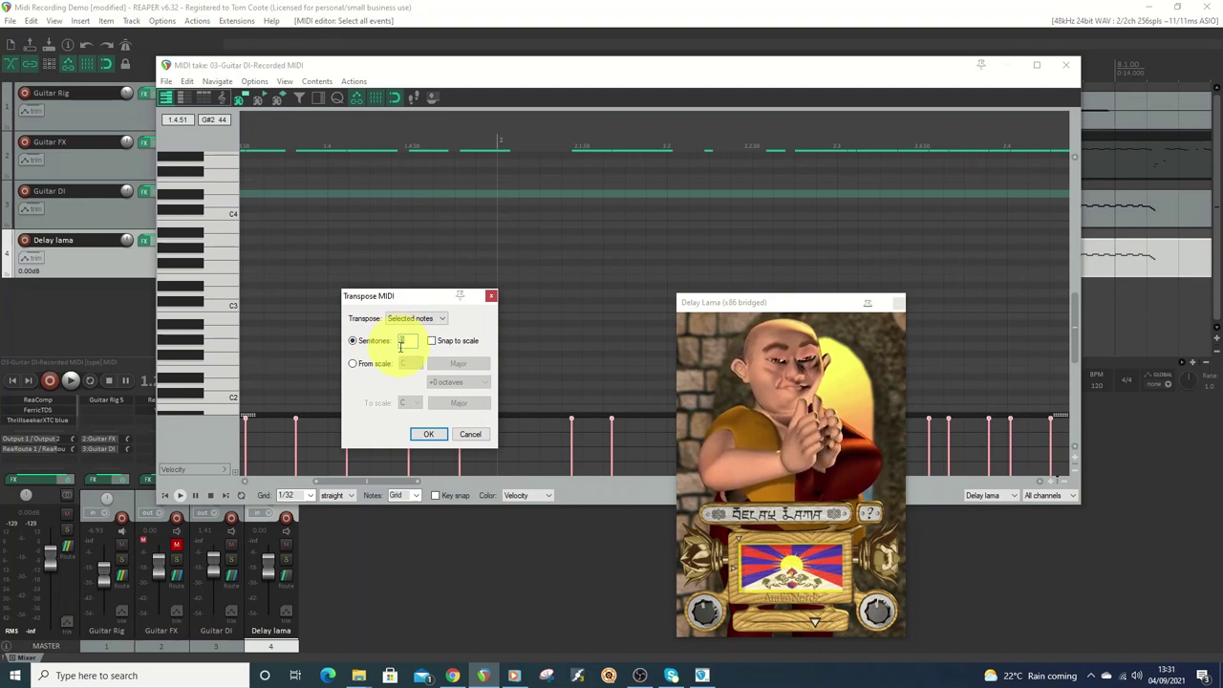
type("2")
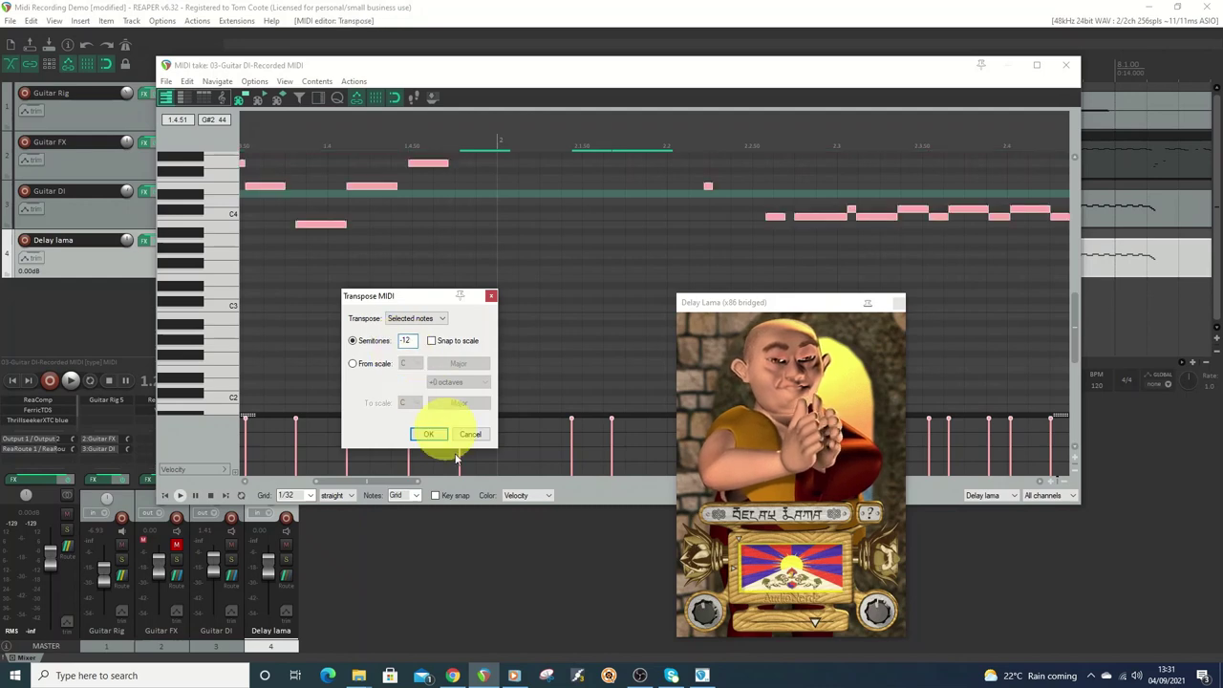
left_click(432, 435)
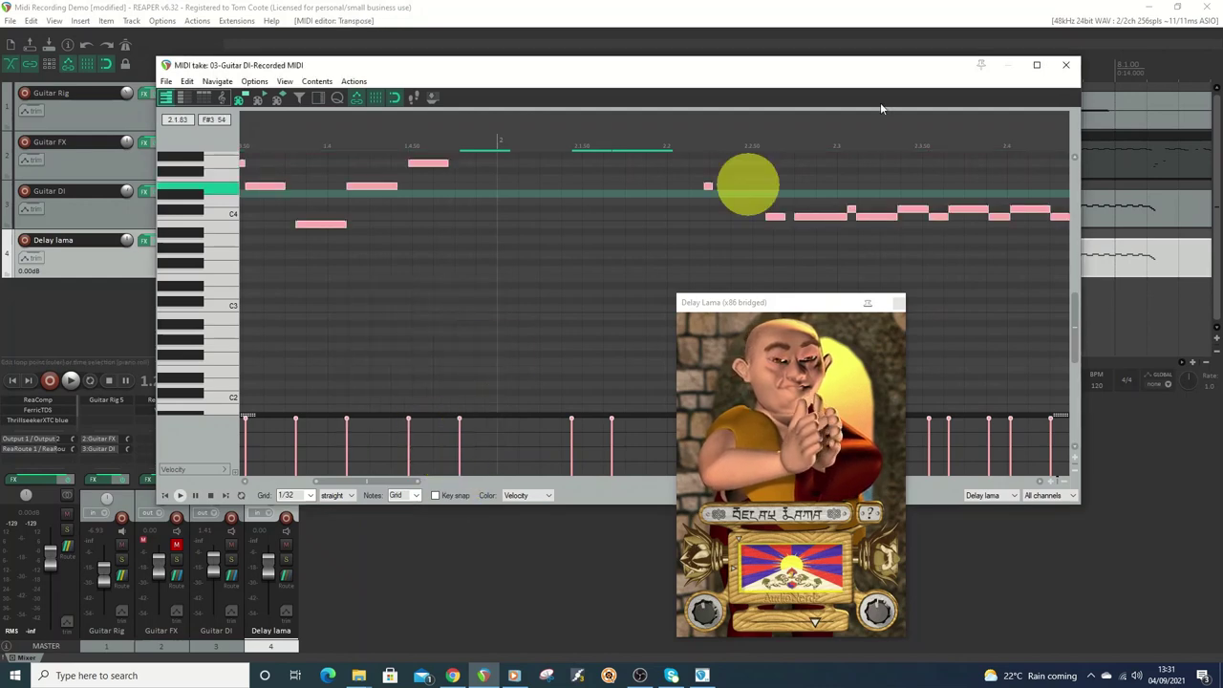
left_click(1070, 69)
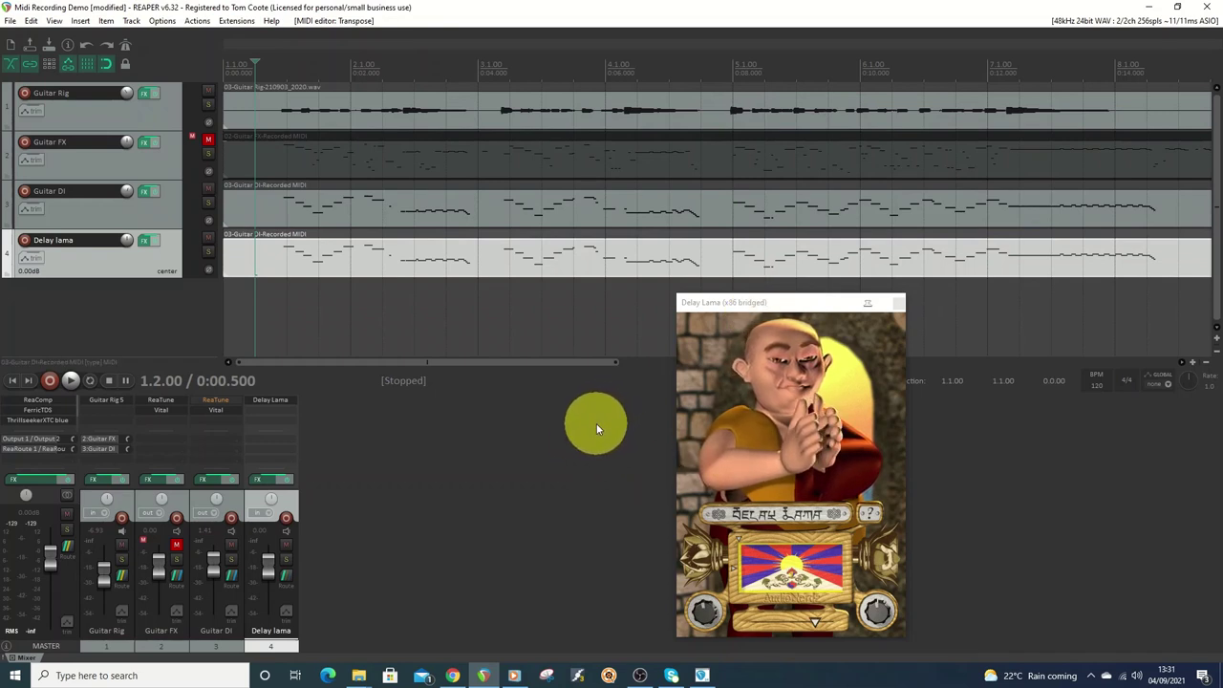
- Play the Delay lama track soloed from the project start, then unsolo it
left_click(14, 382)
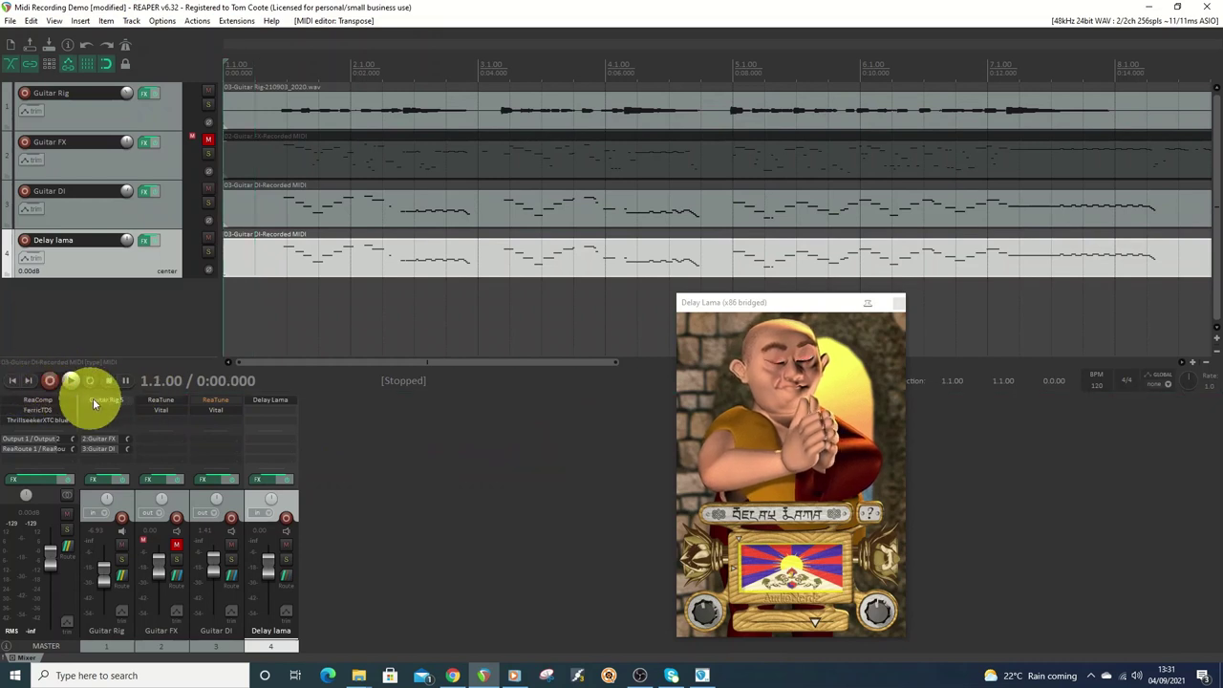
left_click(208, 252)
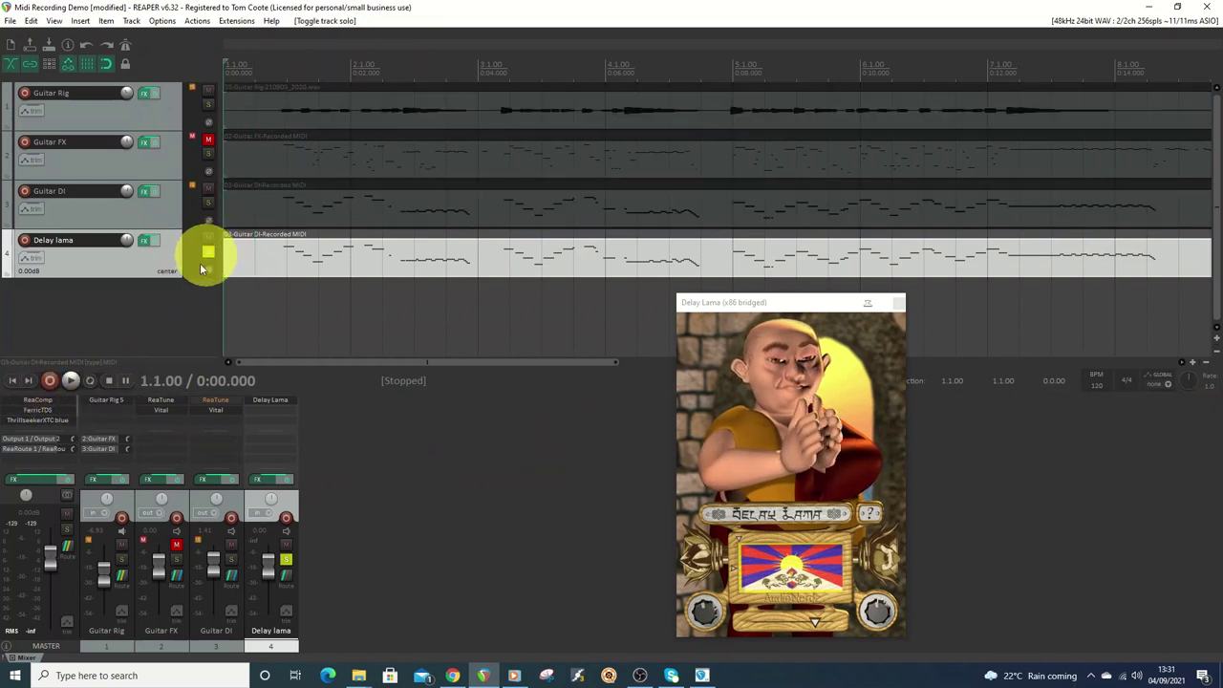
left_click(71, 381)
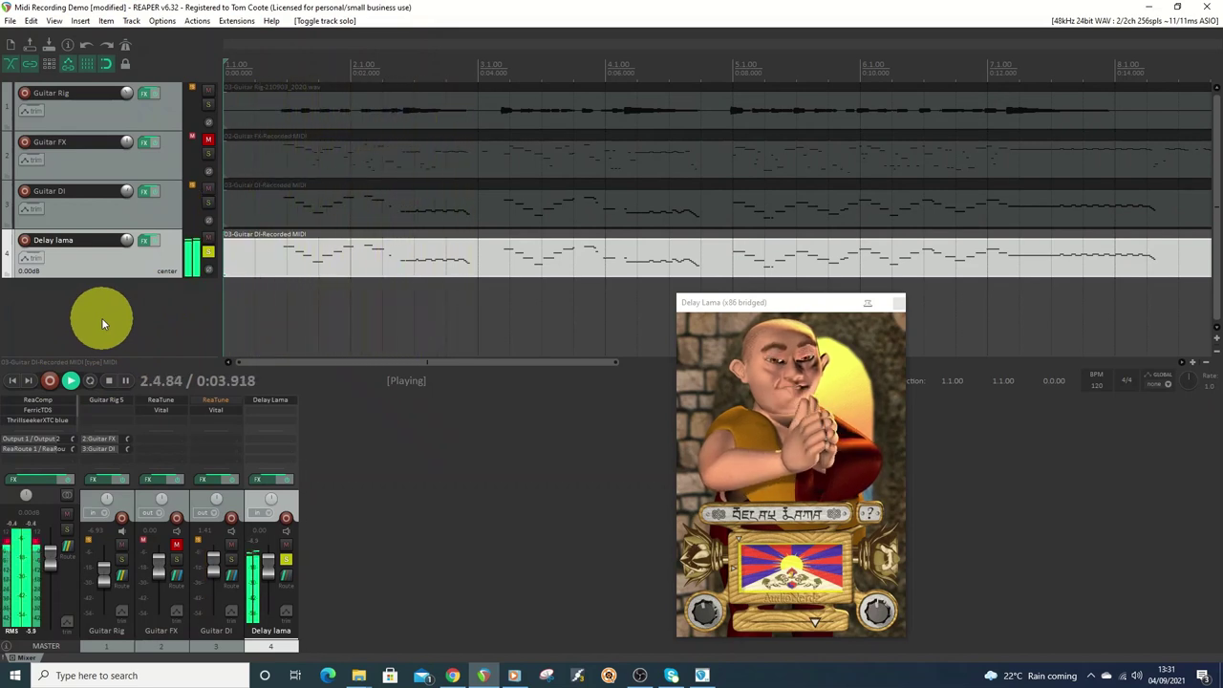
left_click(109, 381)
left_click(208, 252)
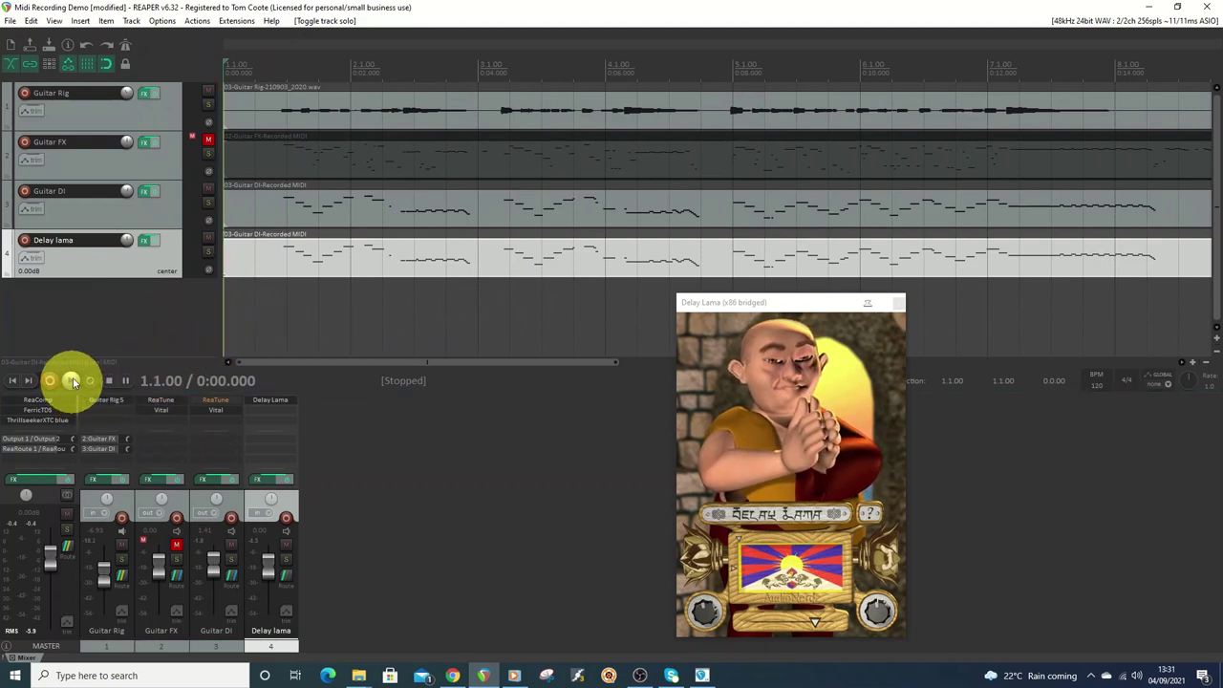
- Play the full mix, setting Guitar DI to -1.08 dB and Guitar Rig to -3.73 dB, then stop
left_click(71, 381)
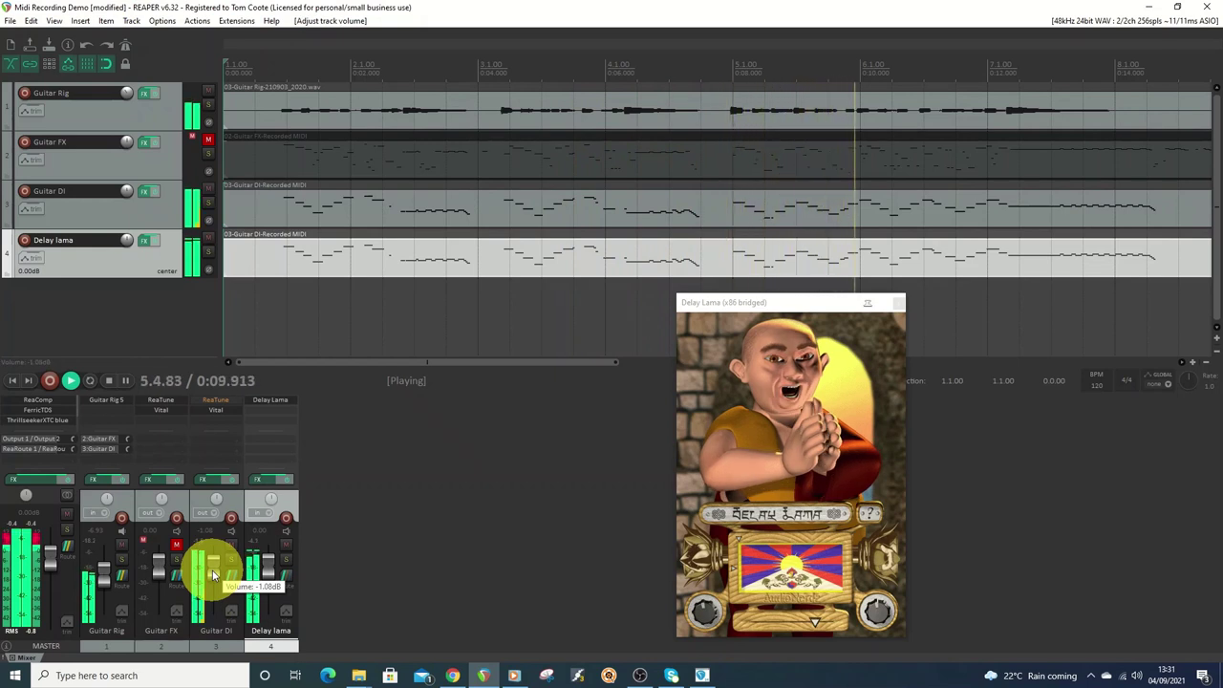
scroll(105, 577, "up", 5)
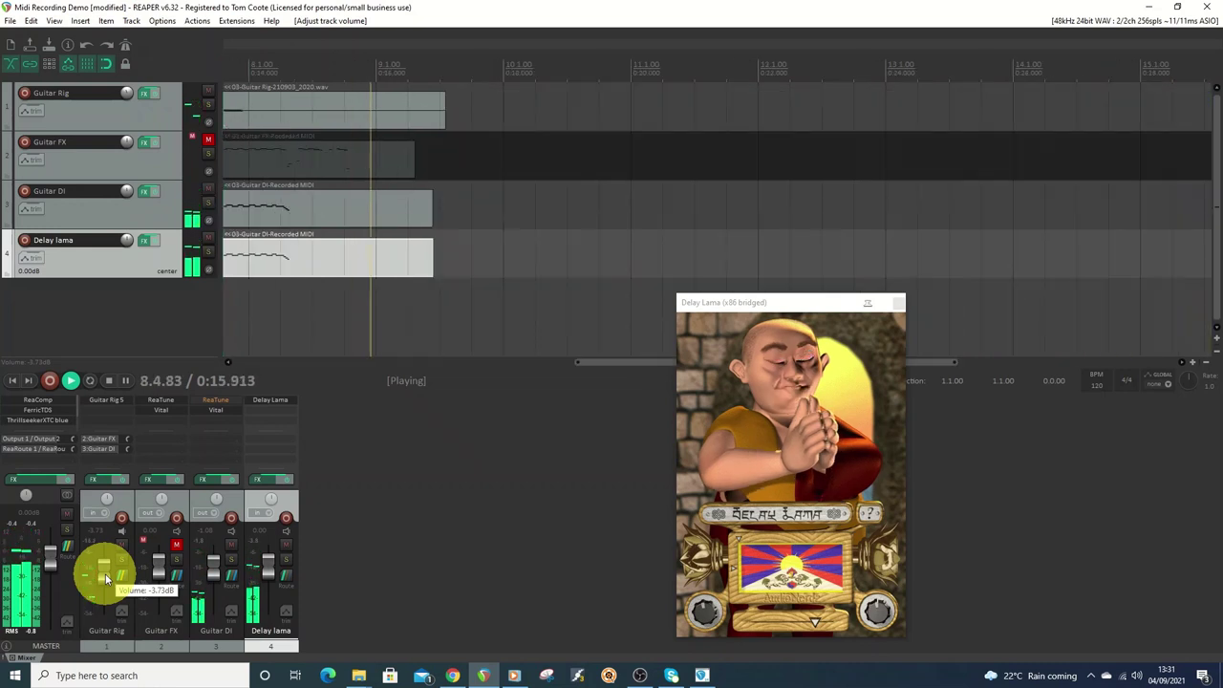
left_click(109, 380)
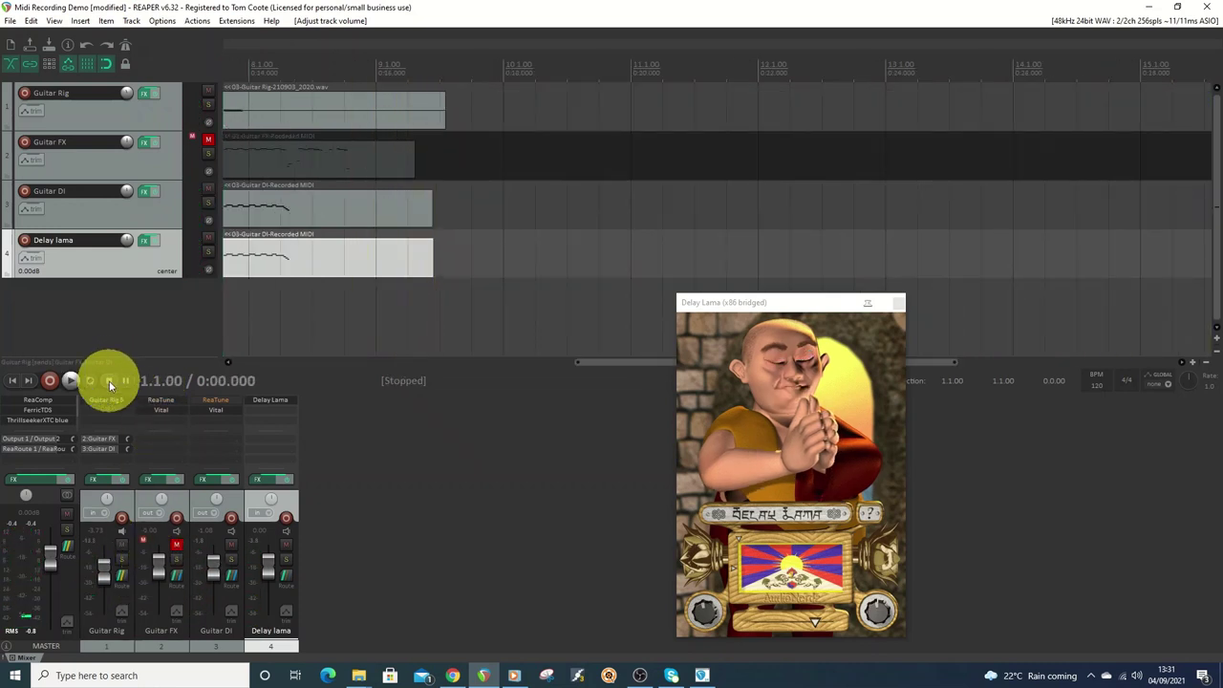